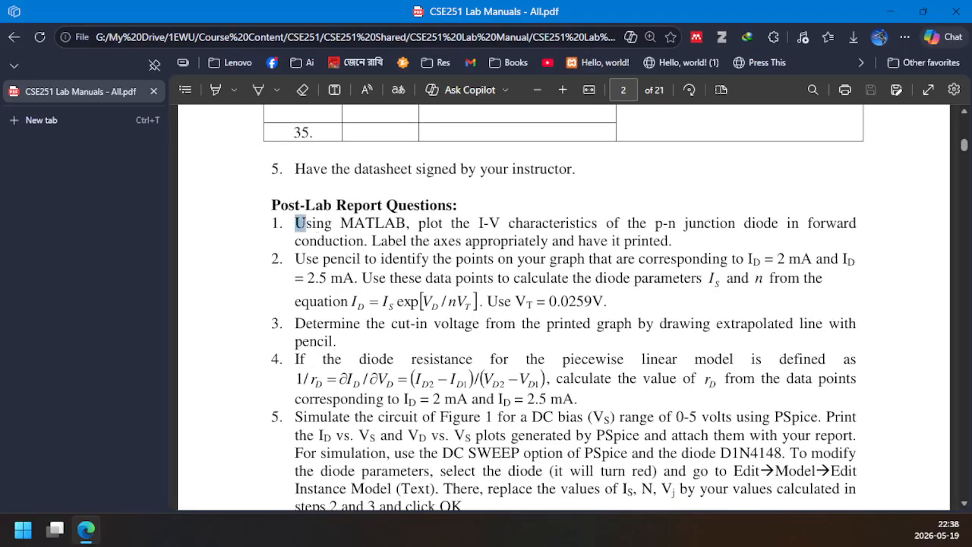
Read the Post-Lab Report Questions in the lab manual, highlighting questions 1 to 4 and the PSpice simulation task in question 5
drag(294, 225, 677, 241)
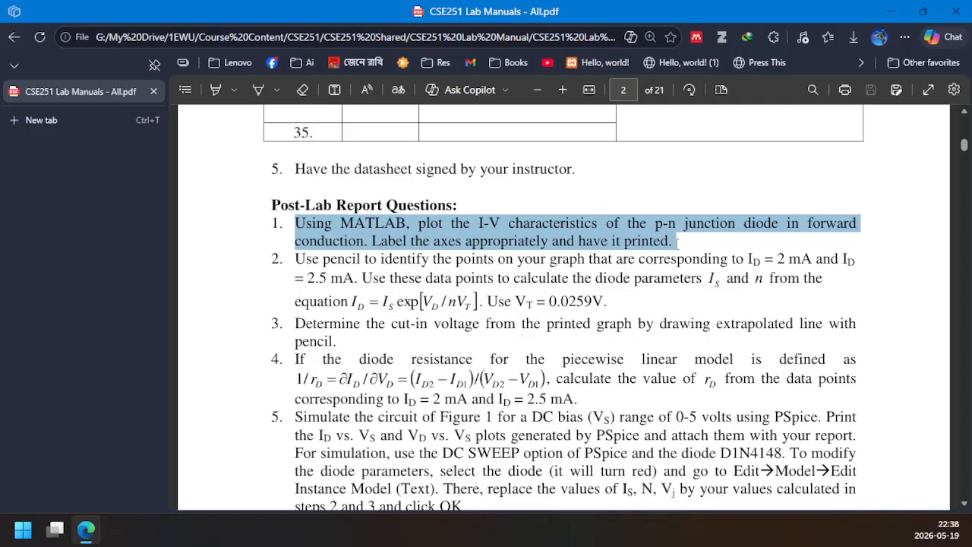
drag(676, 243, 578, 400)
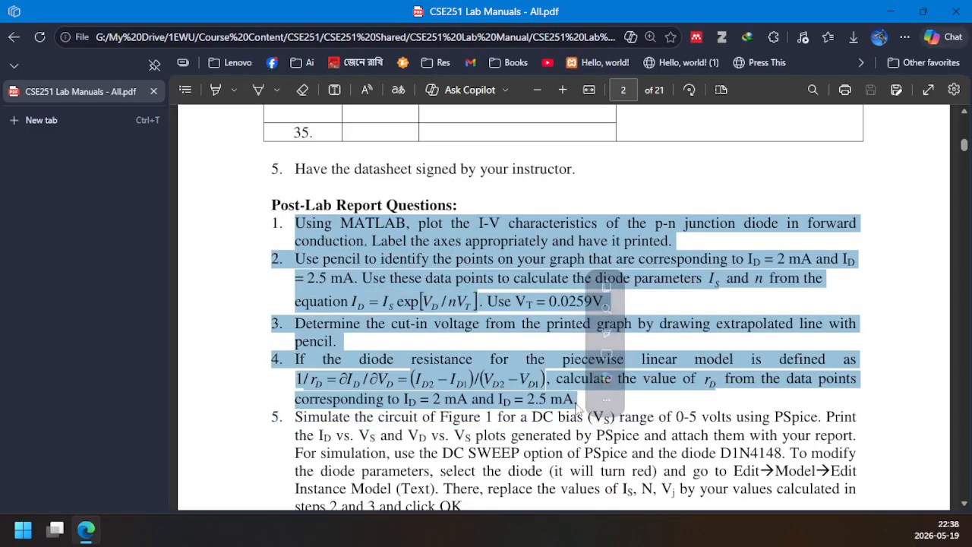
scroll(324, 377, down, 2)
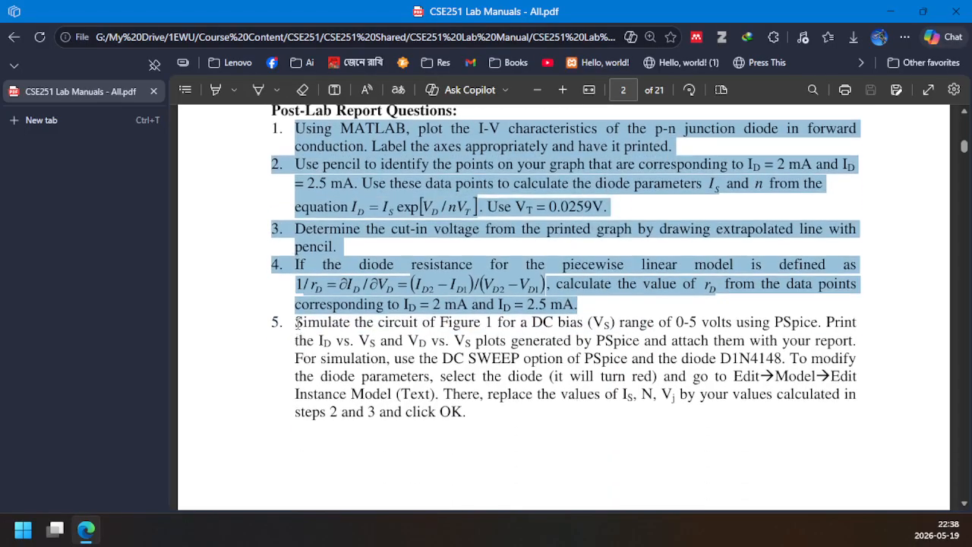
drag(298, 323, 483, 417)
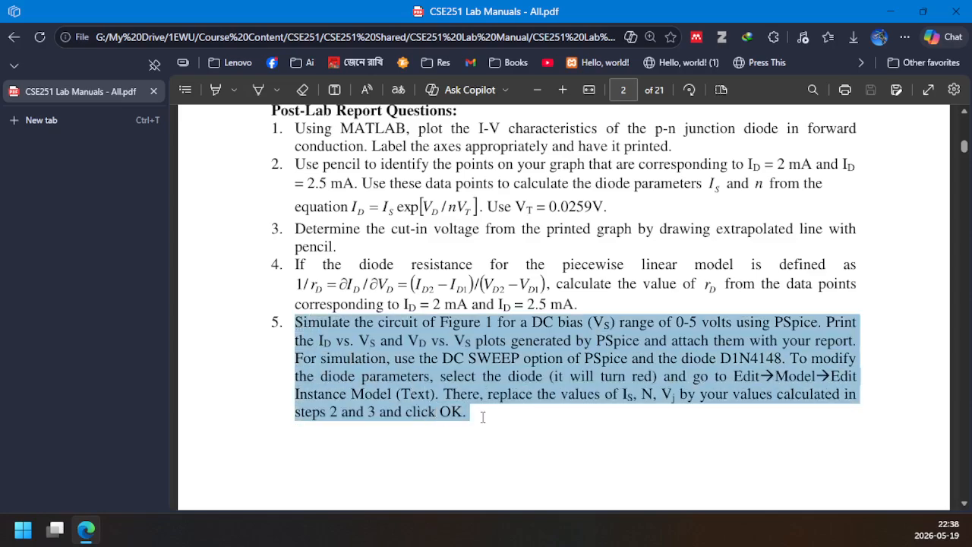
click(460, 420)
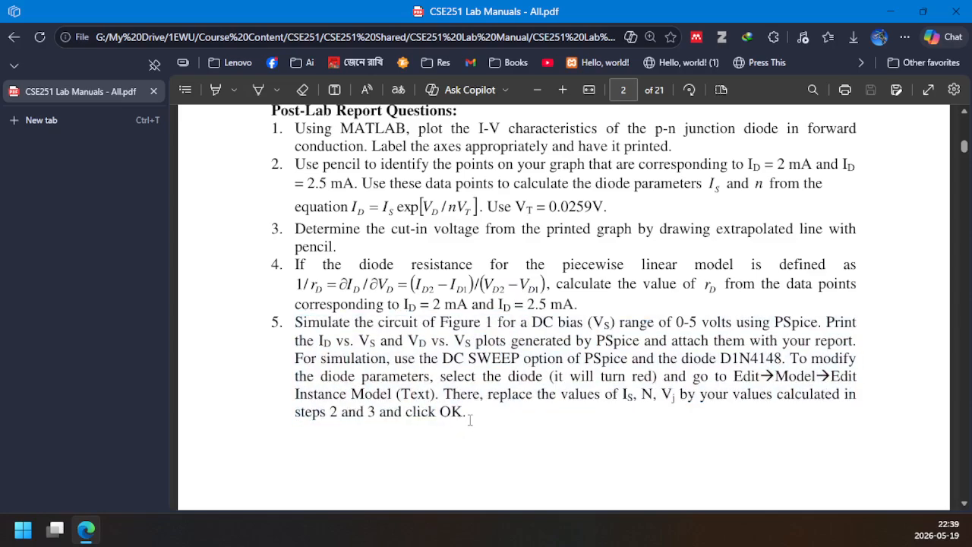
drag(470, 420, 292, 323)
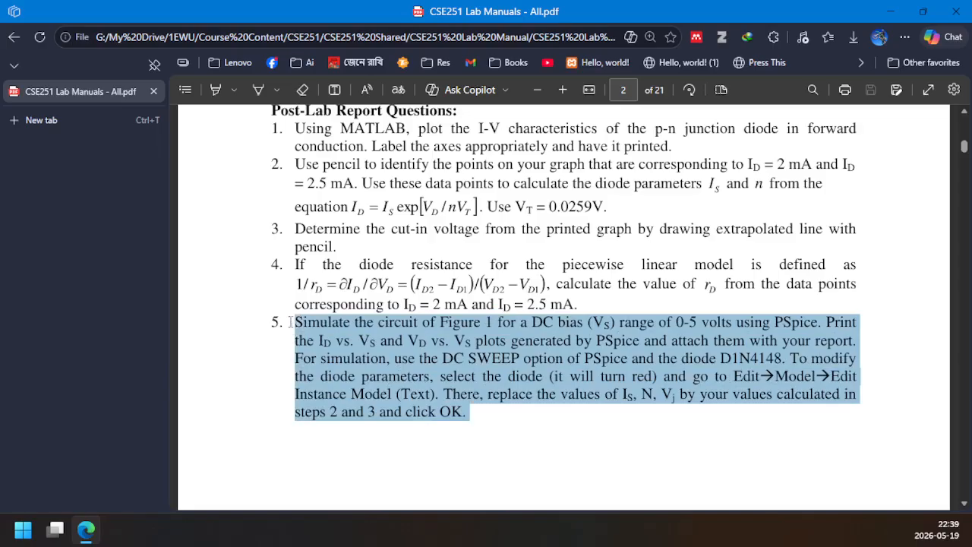
scroll(291, 322, up, 1)
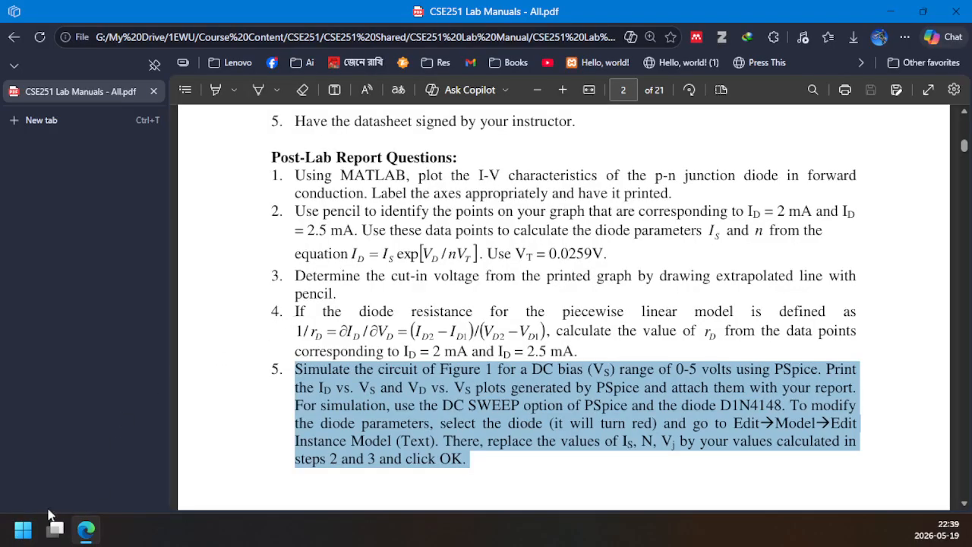
Search the computer for "sche" and launch the PSpice Schematics application
click(22, 536)
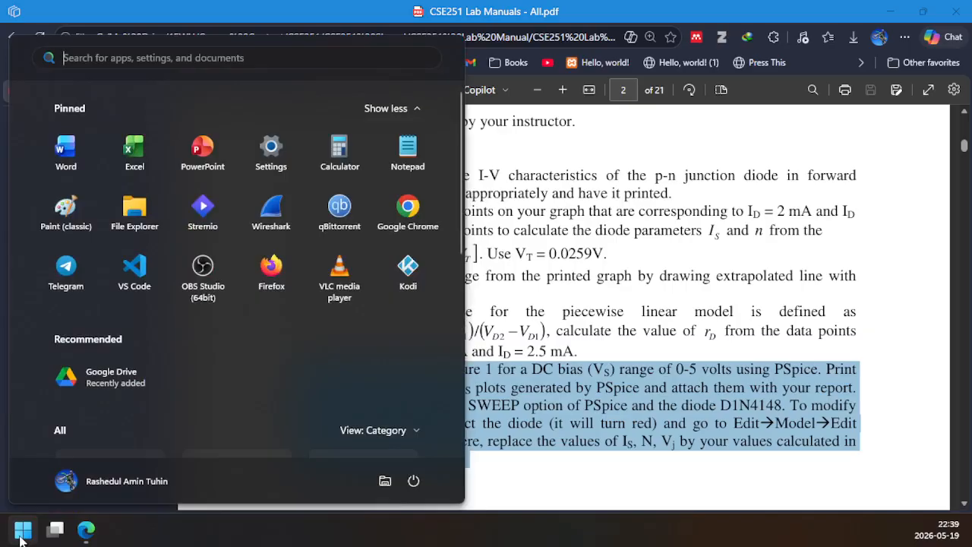
text(sche)
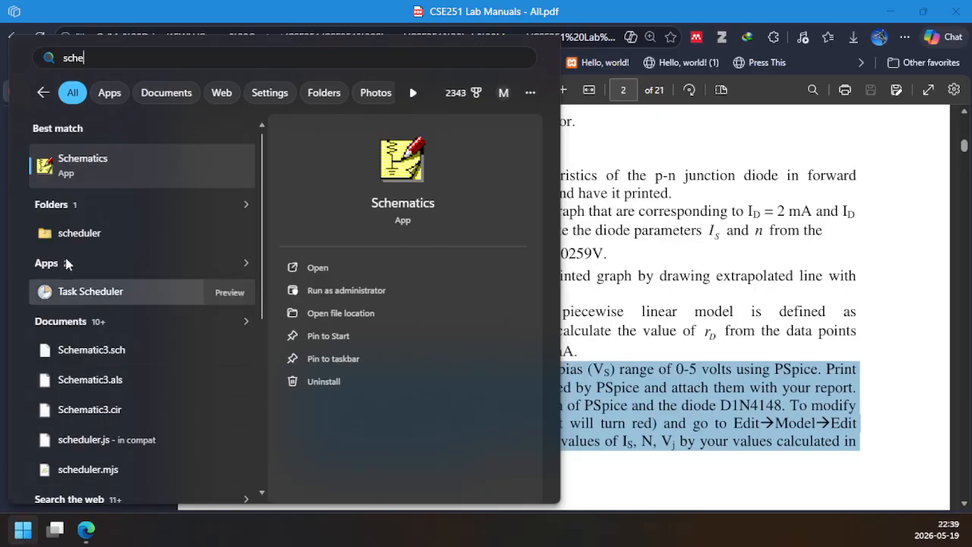
click(84, 170)
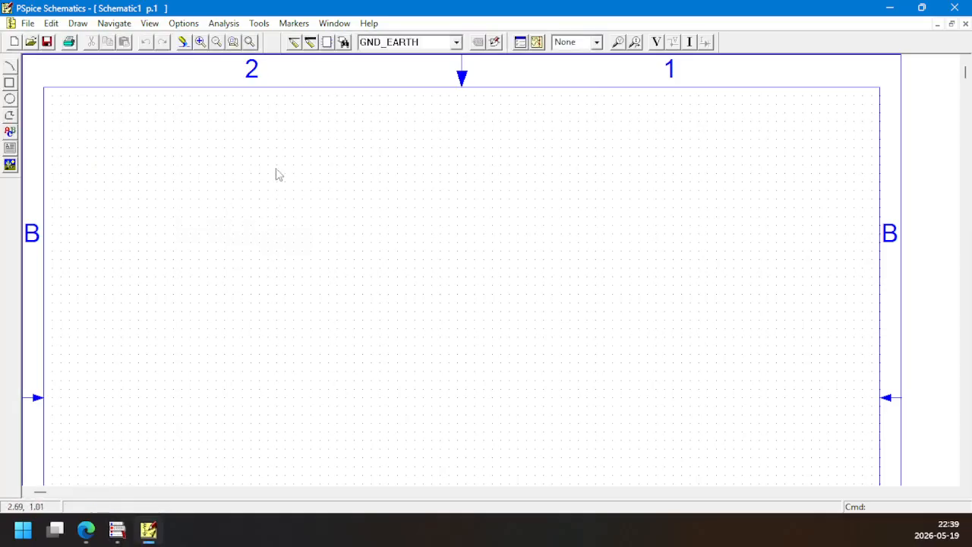
Find the VDC part in the part browser and place one DC voltage source on the blank schematic
click(344, 43)
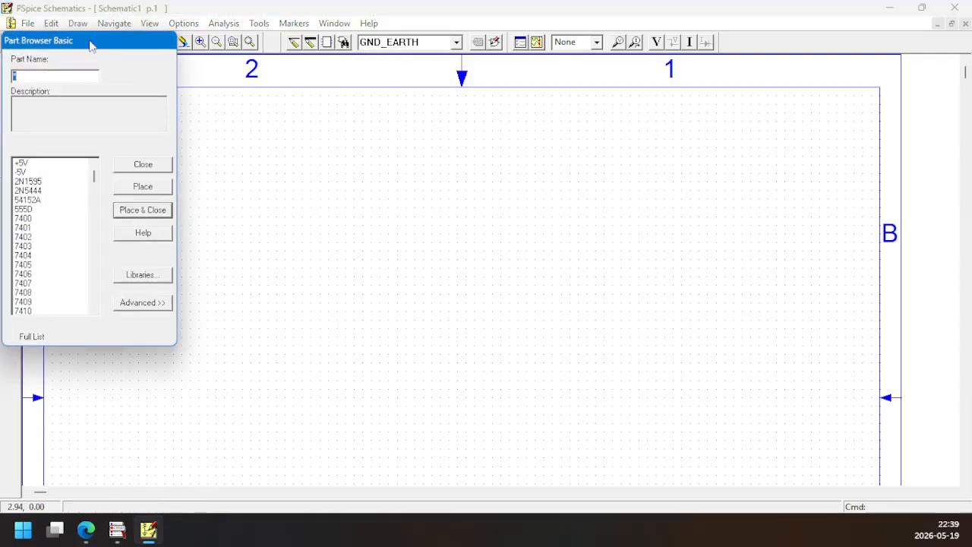
drag(90, 46, 458, 111)
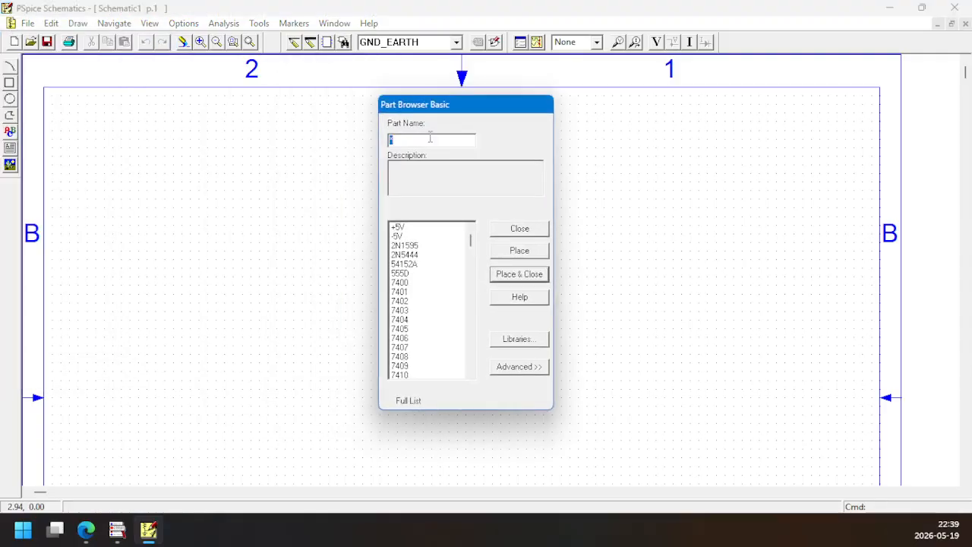
text(vdc)
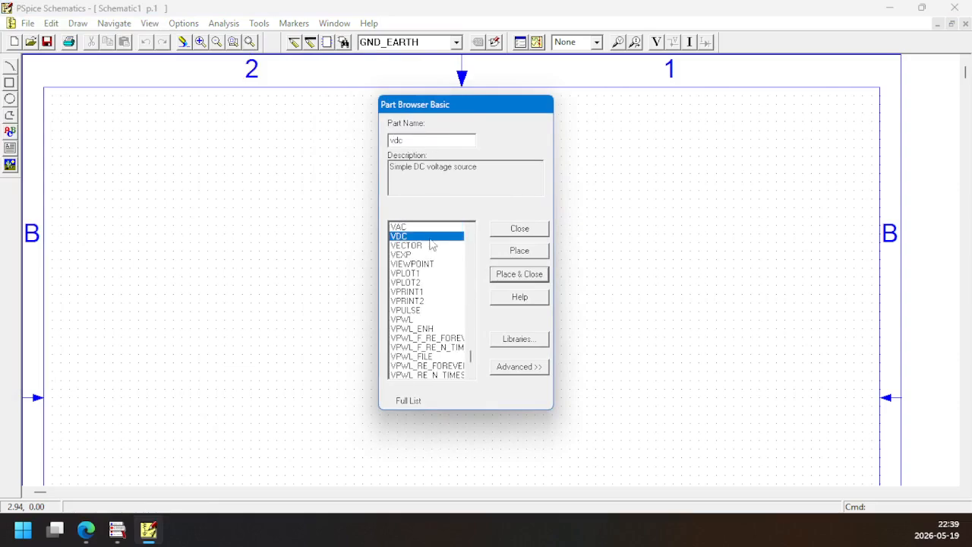
click(515, 252)
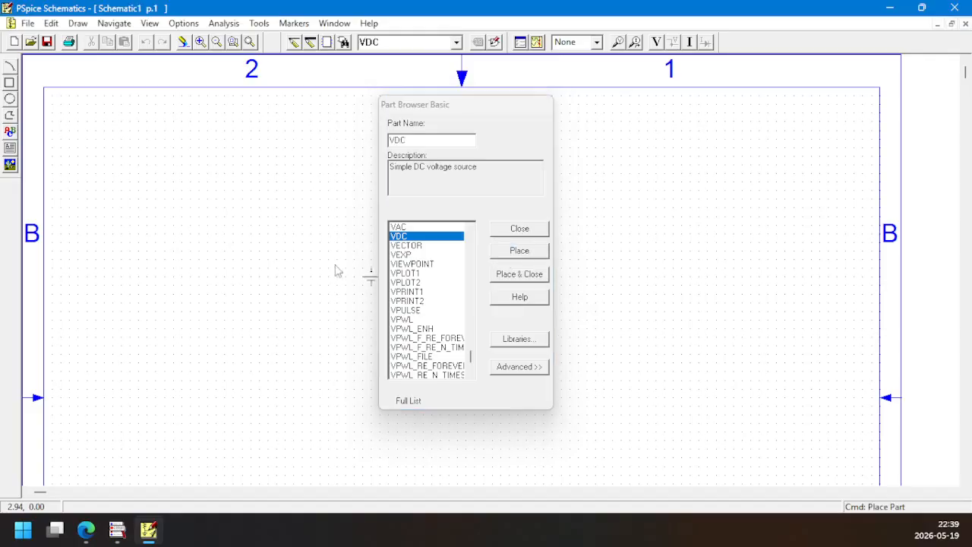
click(222, 262)
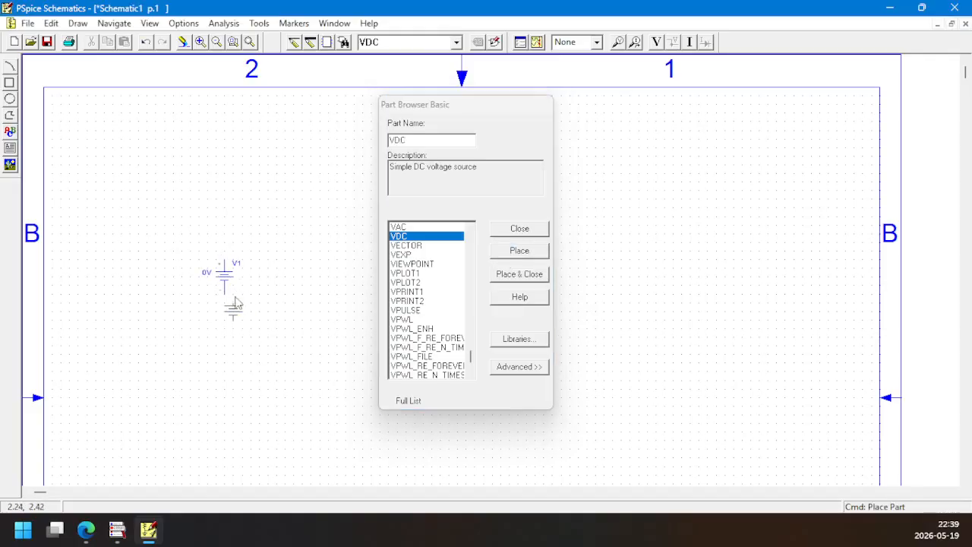
Find the D1N4148 diode in the part browser and place it above and to the right of the voltage source
click(432, 139)
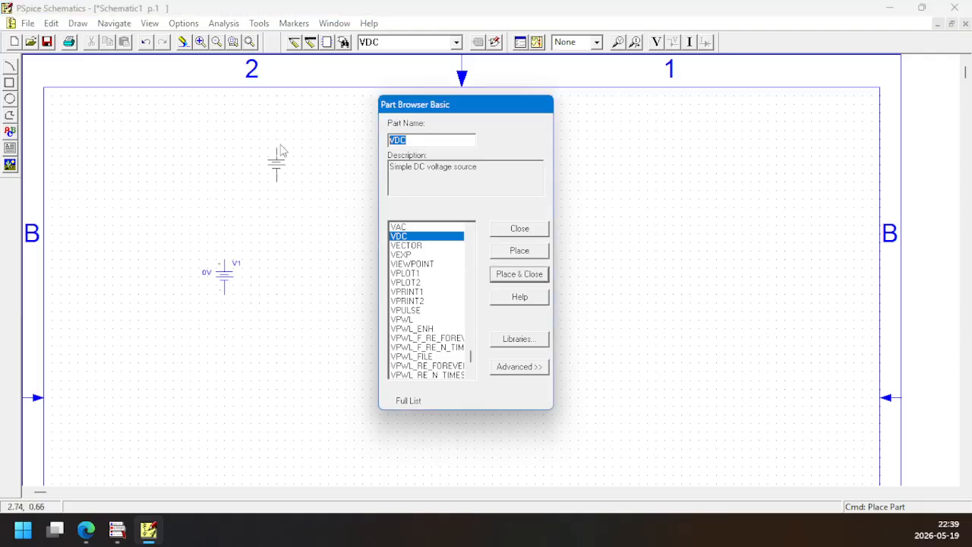
text(dio)
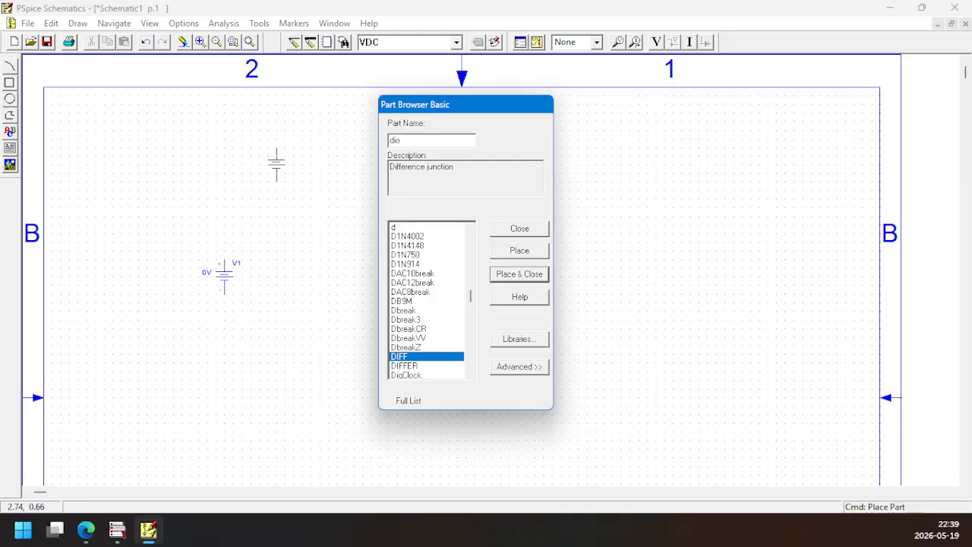
click(402, 247)
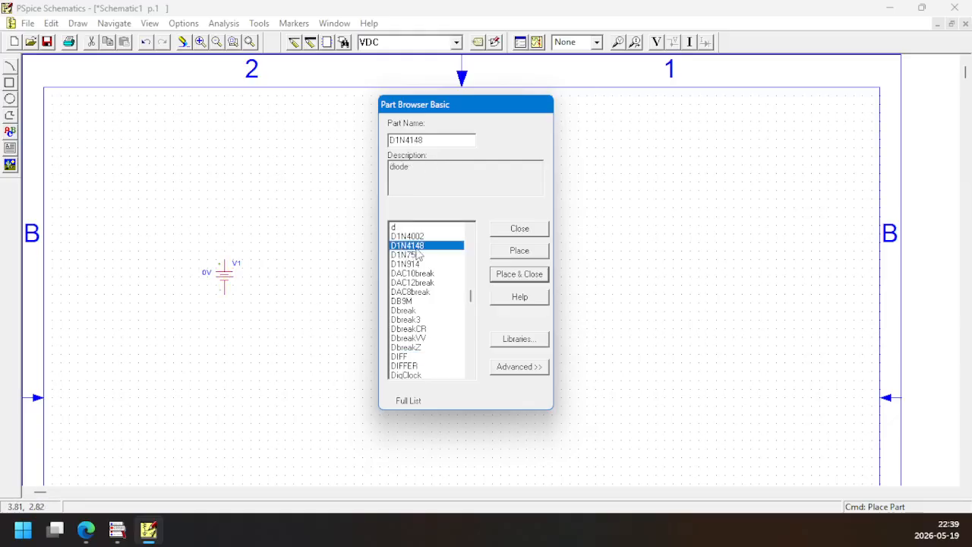
click(517, 253)
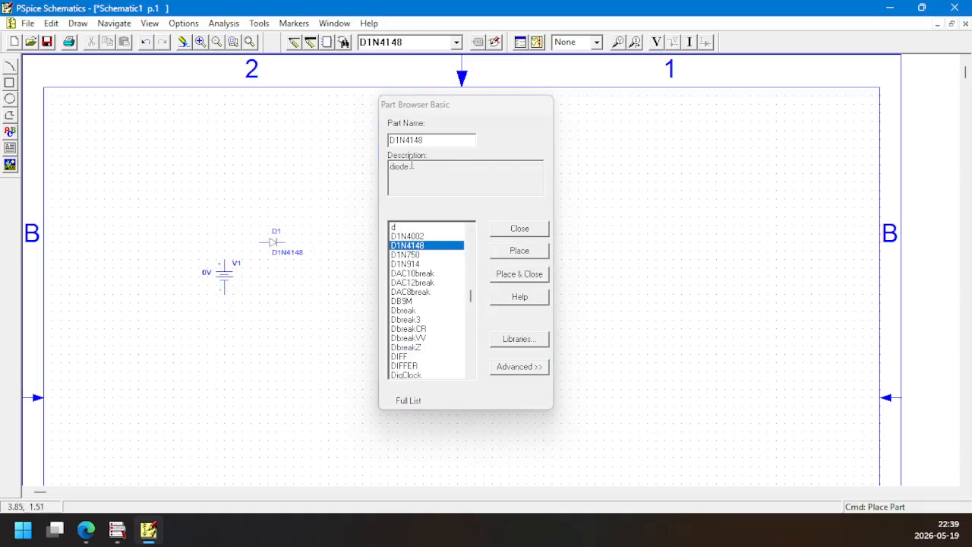
Check the Figure 1 circuit in the lab manual, then place a vertically rotated resistor (part r) in PSpice Schematics, right of the diode
click(86, 530)
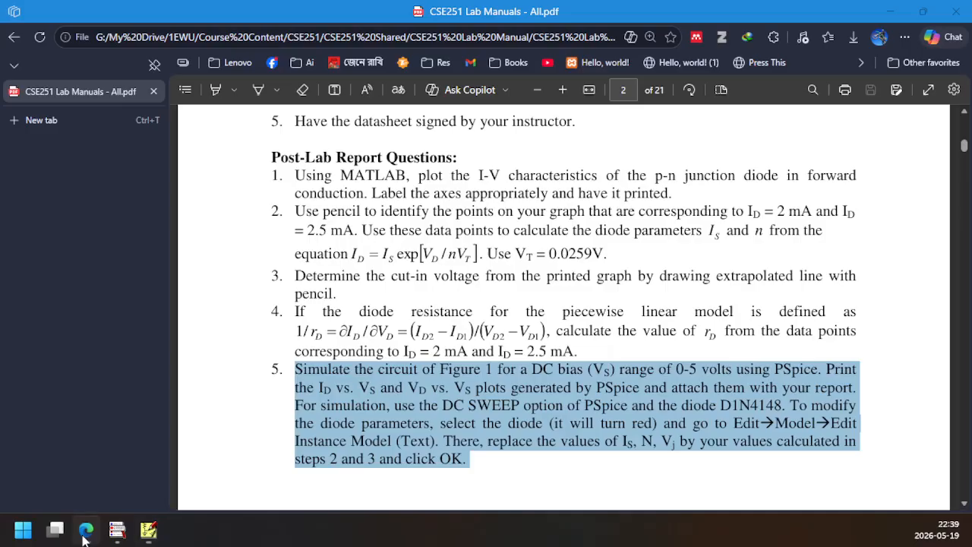
scroll(663, 300, up, 15)
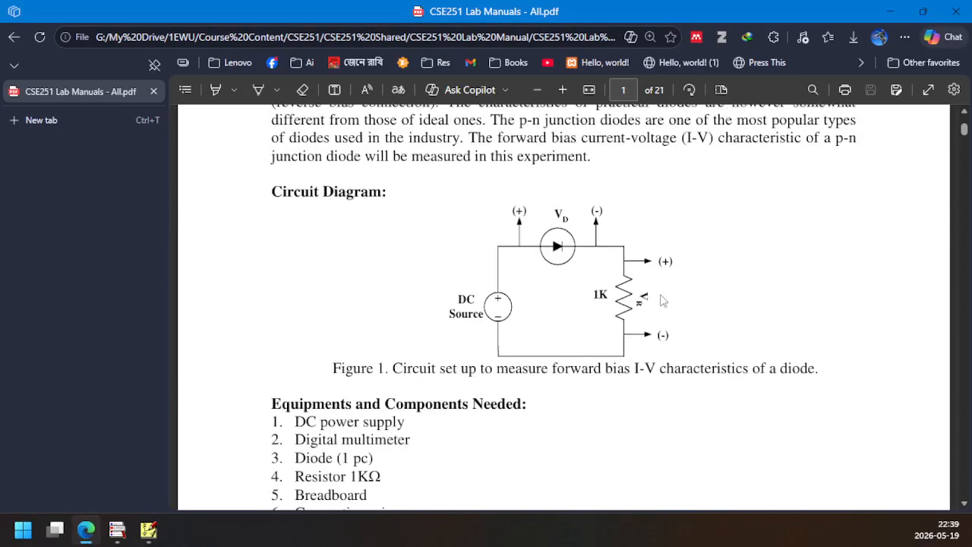
click(152, 531)
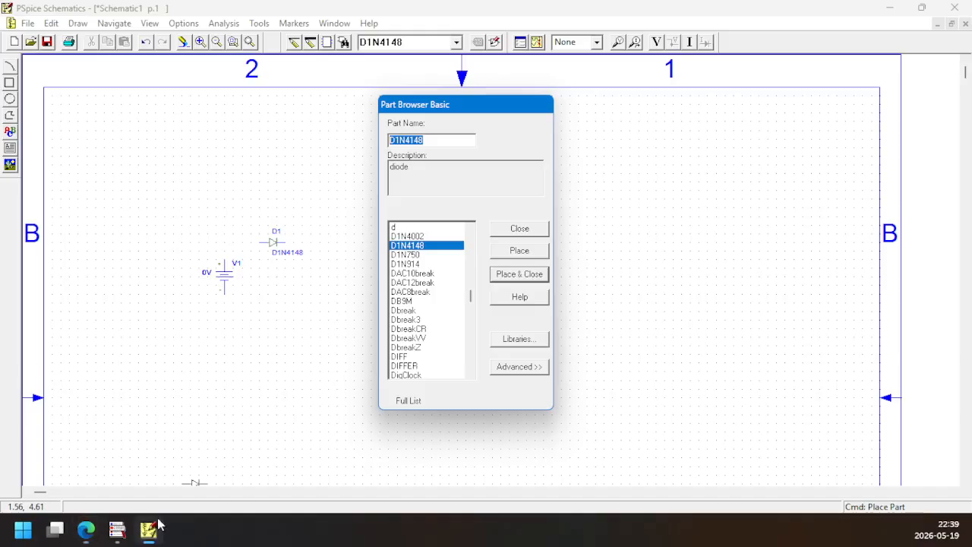
text(r)
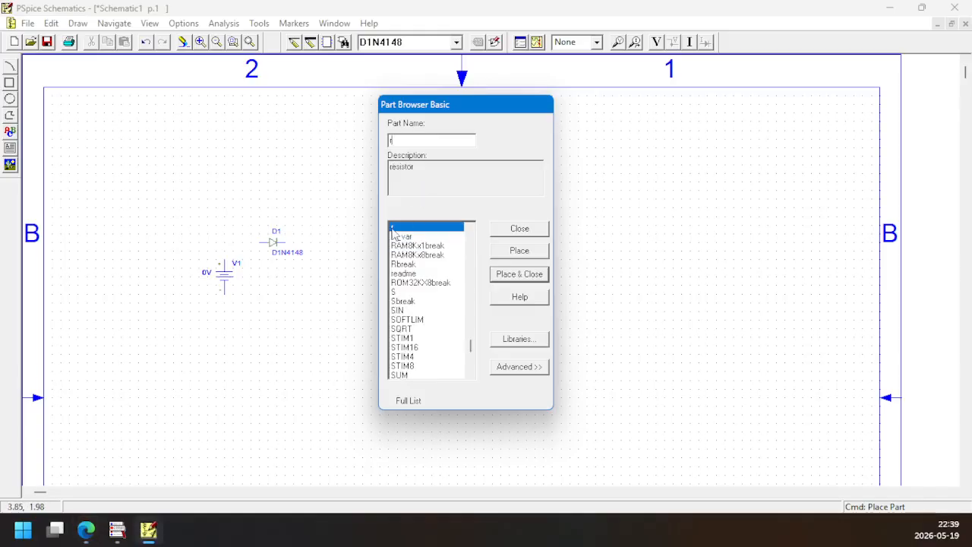
click(520, 251)
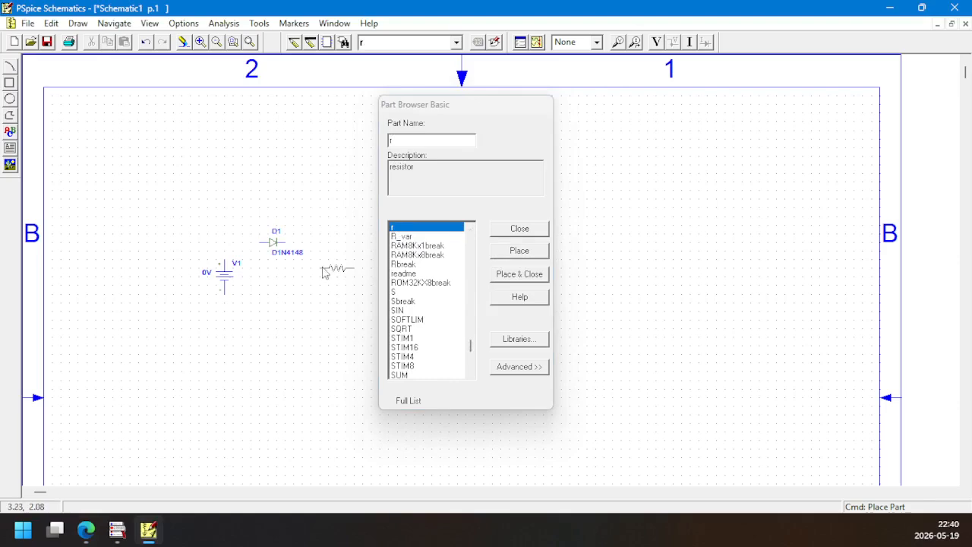
key(ctrl+r)
key(ctrl+r)
key(ctrl+r)
key(ctrl+r)
key(ctrl+r)
key(ctrl+r)
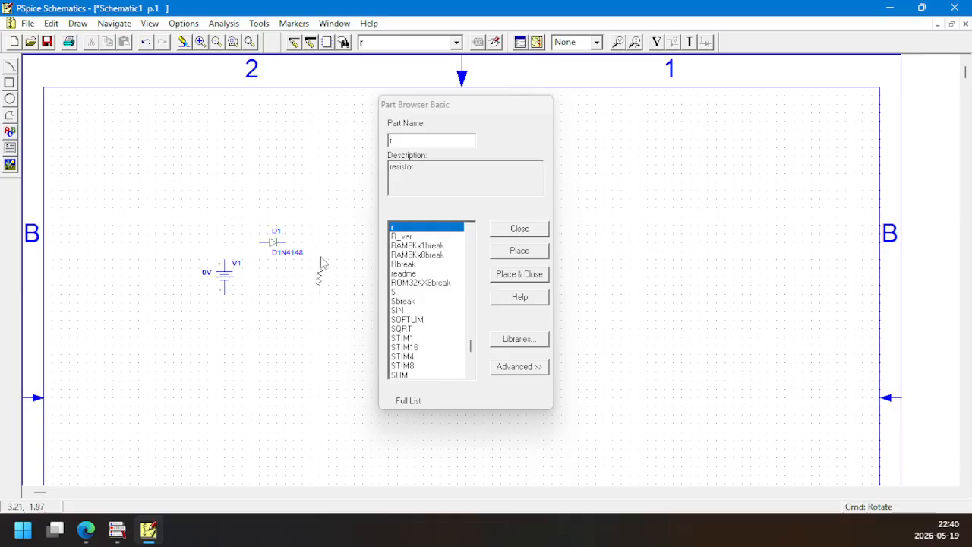
click(320, 263)
Place a GND_EARTH ground symbol below the components, between the source and the resistor, and close the part browser
click(417, 149)
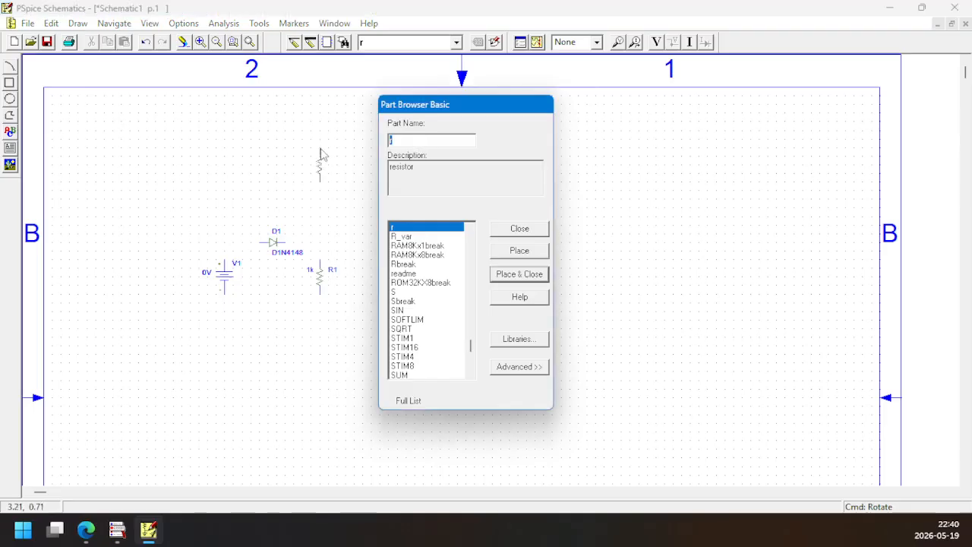
text(gnd)
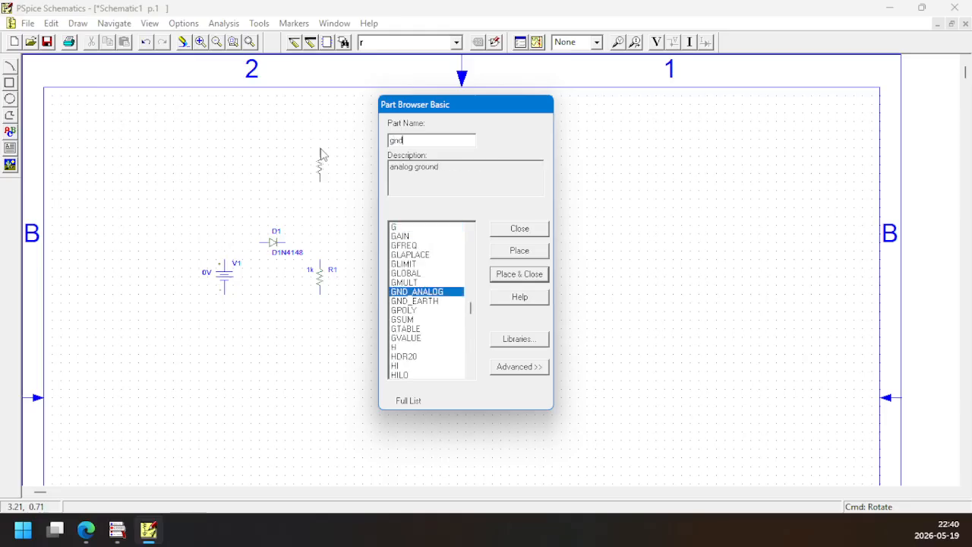
click(440, 302)
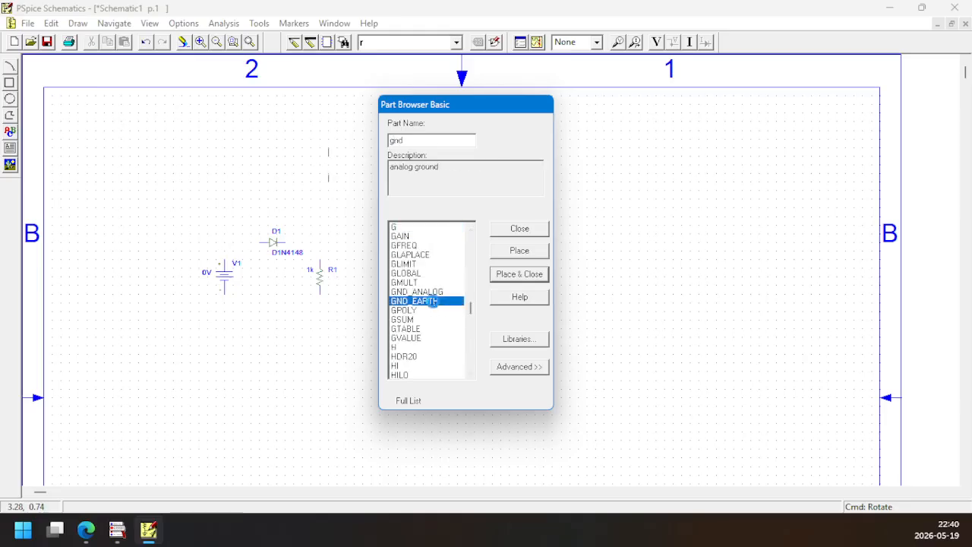
click(521, 258)
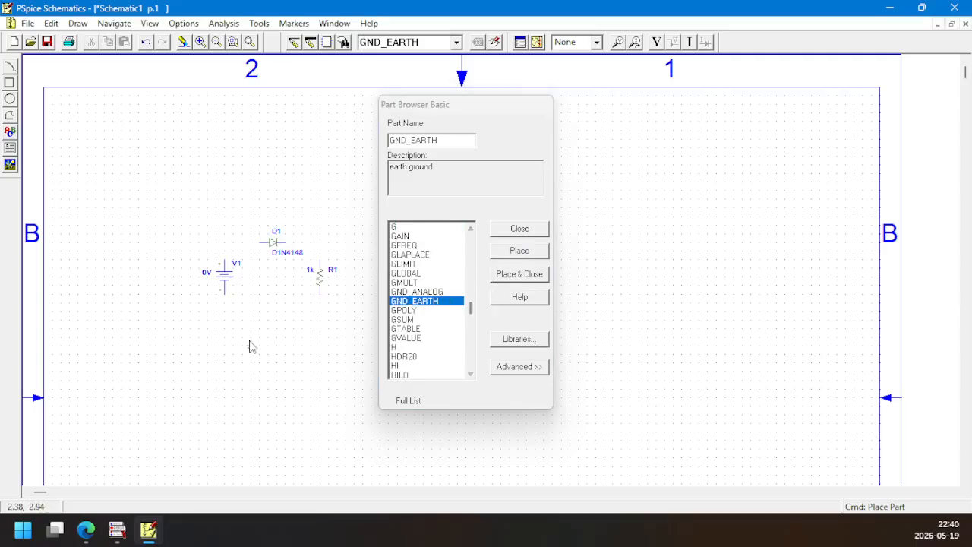
click(277, 325)
click(520, 229)
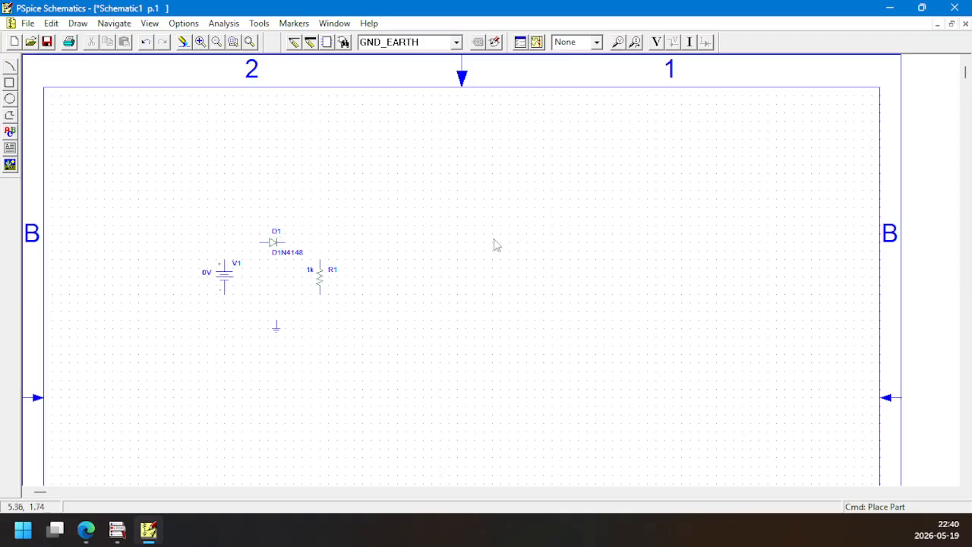
Wire V1's positive terminal in series through diode D1 and resistor R1 to the ground symbol
click(250, 42)
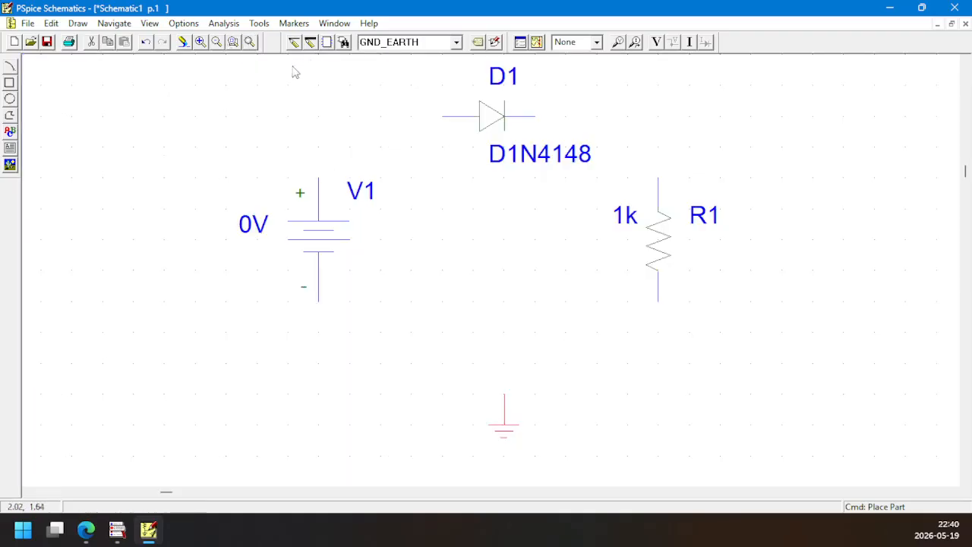
click(294, 41)
click(320, 179)
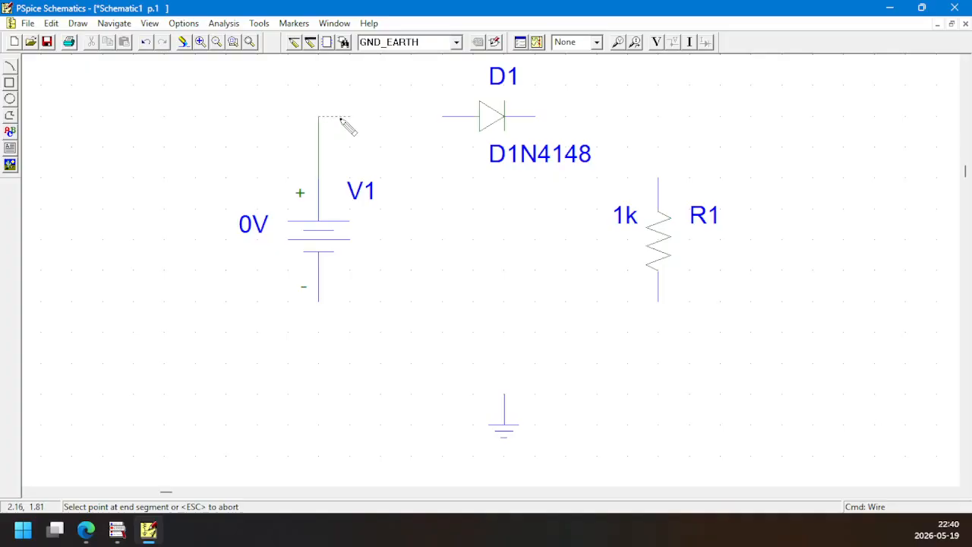
double_click(438, 118)
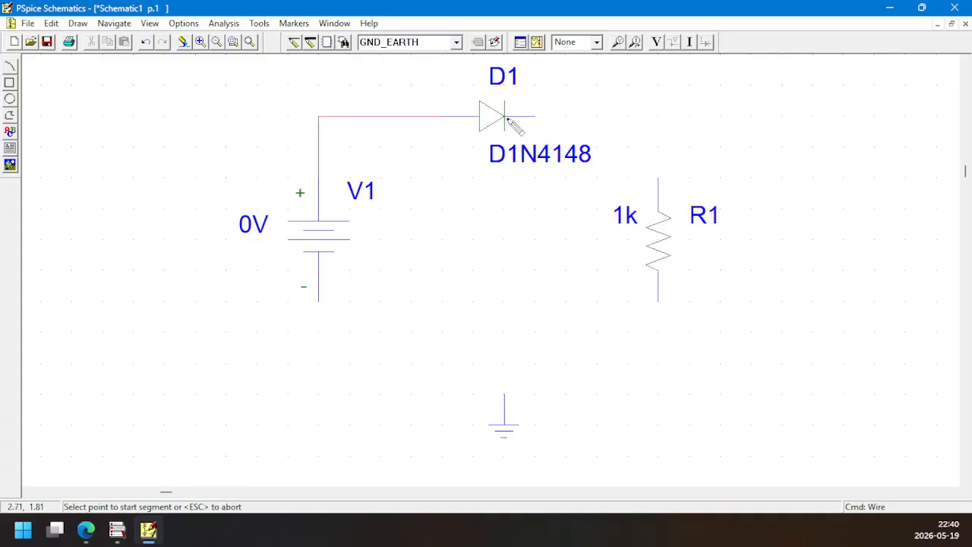
click(534, 117)
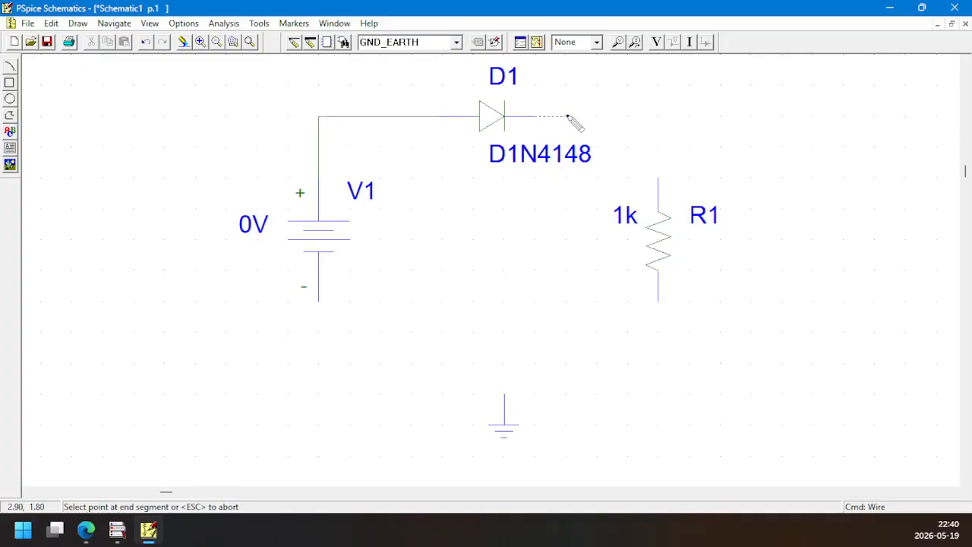
double_click(659, 179)
click(659, 301)
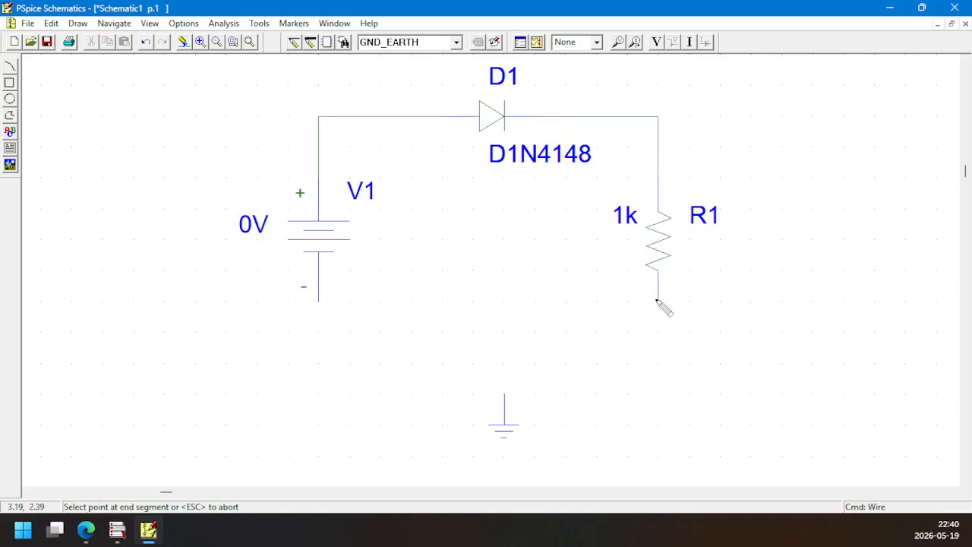
double_click(507, 395)
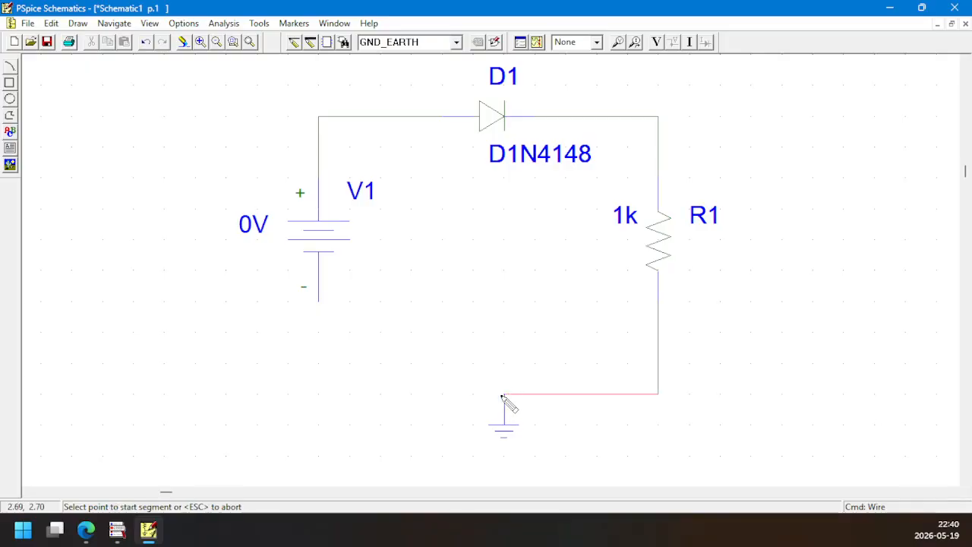
Wire the ground node to V1's negative terminal and change the voltage source's reference designator to E
click(505, 395)
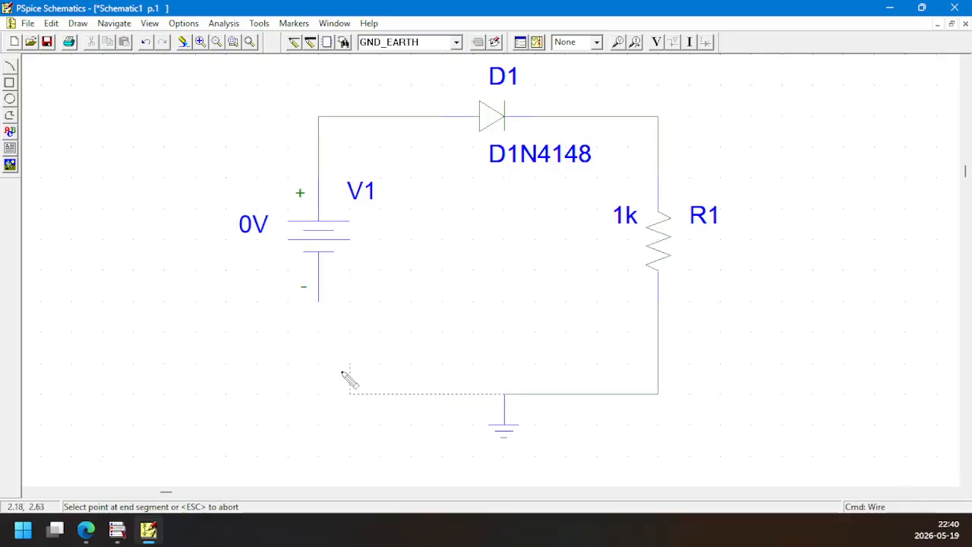
double_click(317, 303)
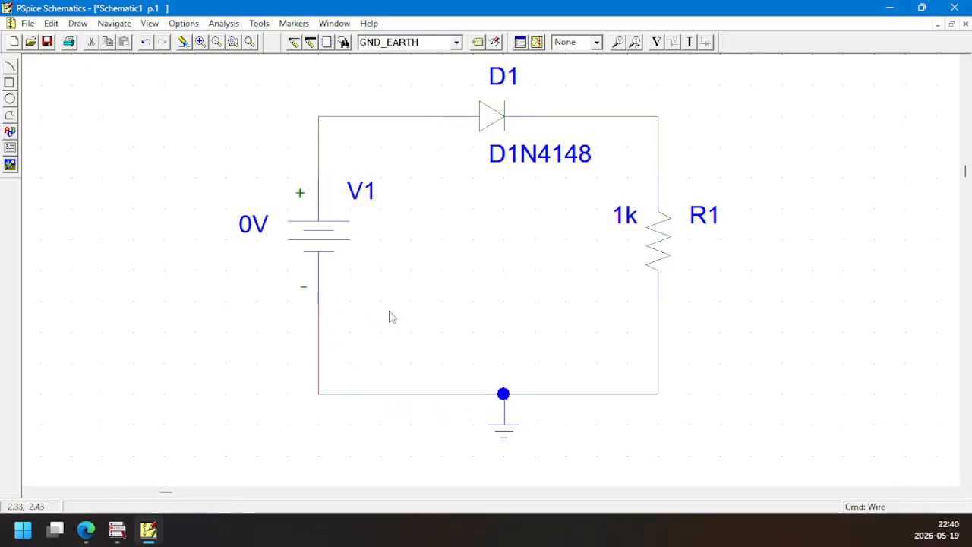
double_click(363, 199)
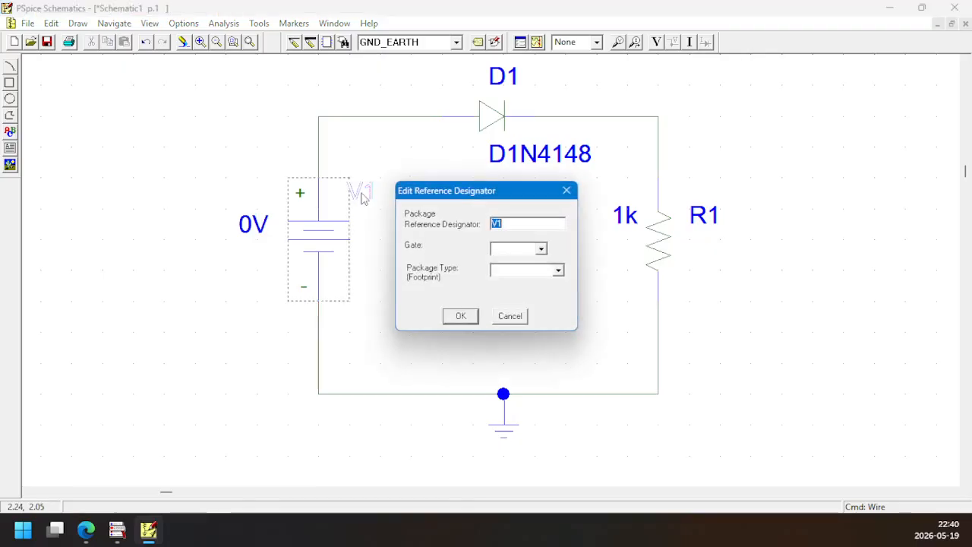
text(E)
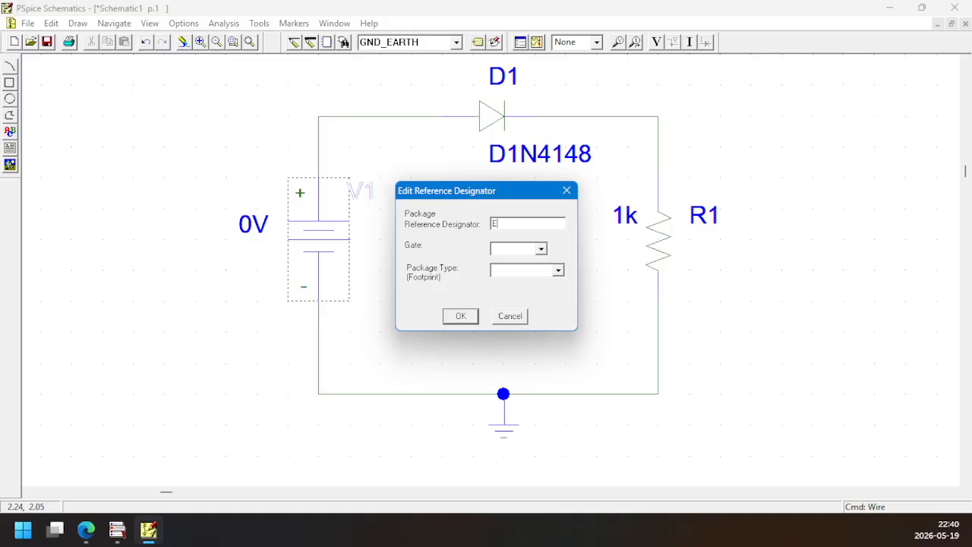
click(458, 319)
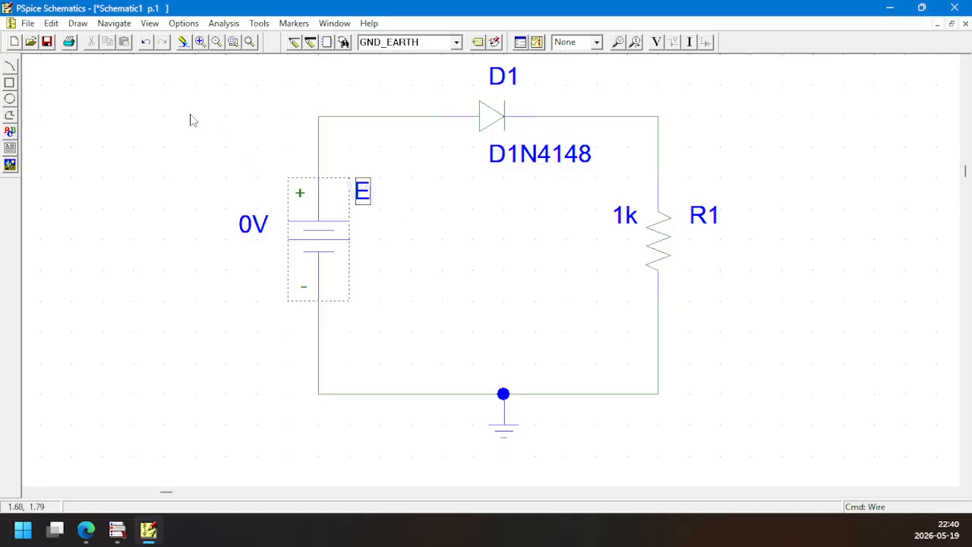
Save the schematic as exp01demo in the Downloads folder, replacing the existing file, and deselect the source
click(47, 43)
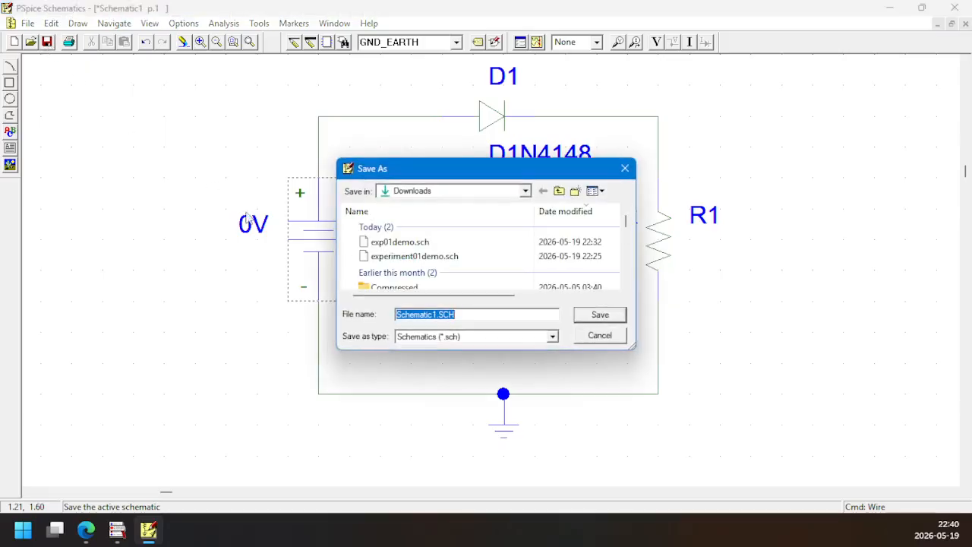
text(exp)
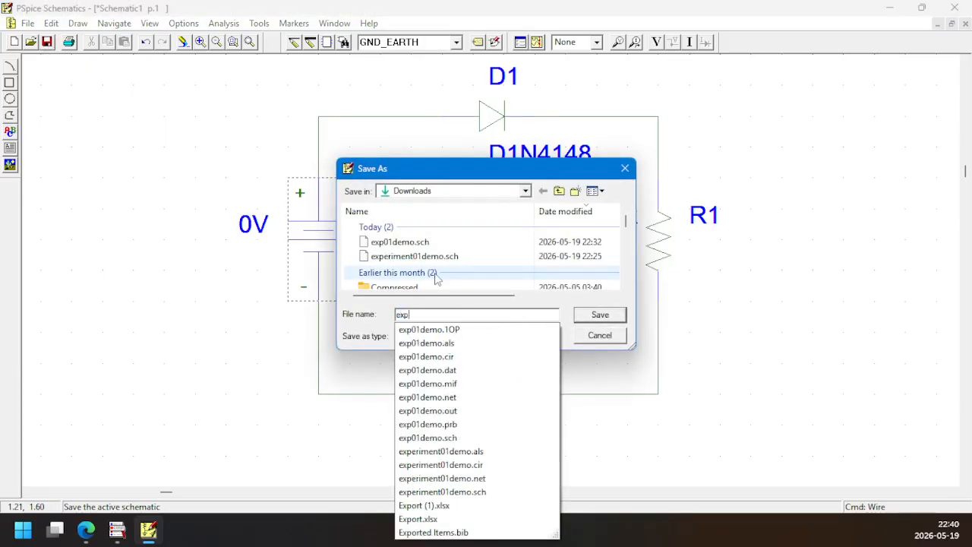
text(01)
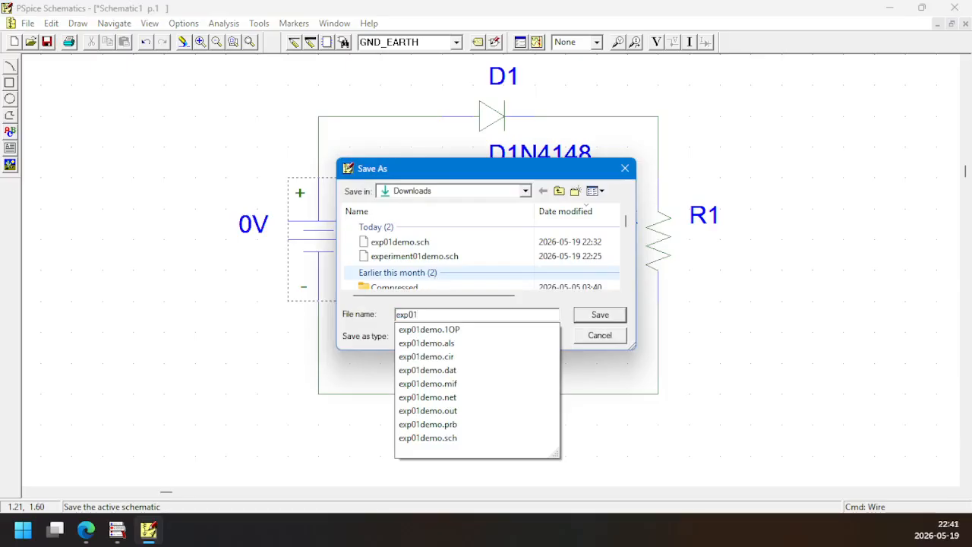
text(demo)
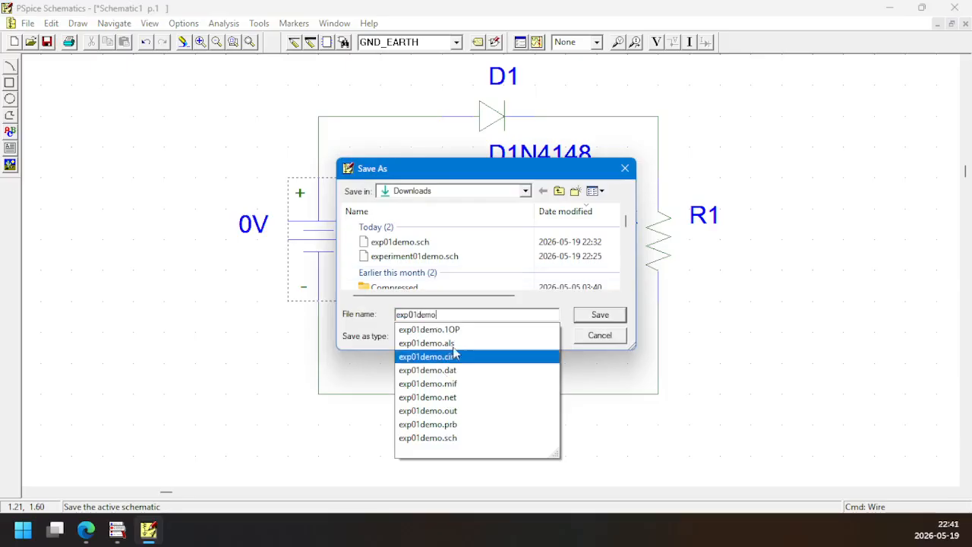
click(547, 310)
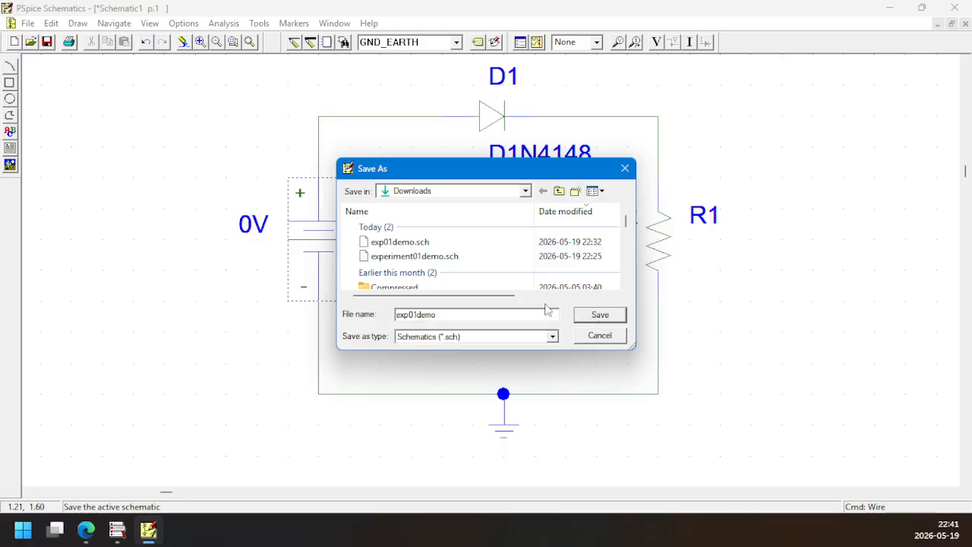
click(608, 313)
click(527, 268)
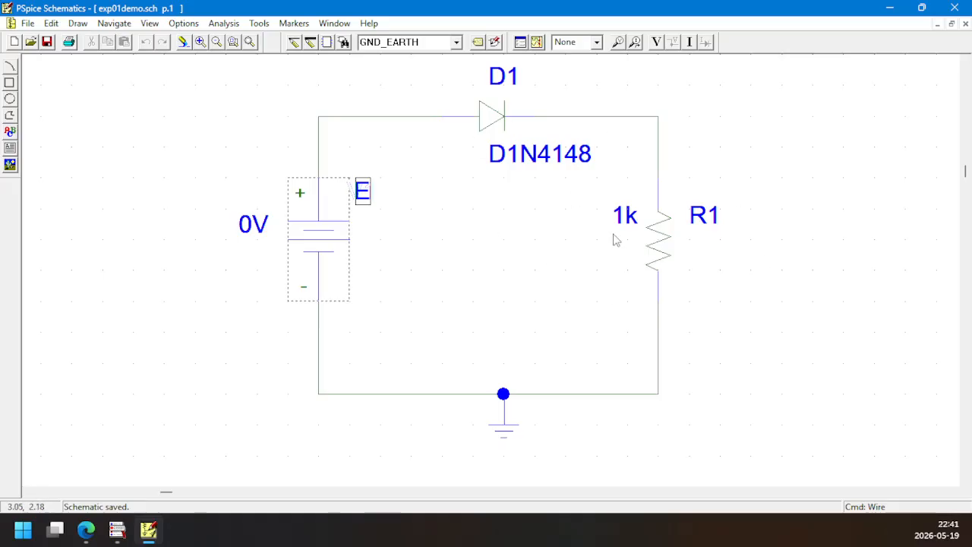
click(500, 272)
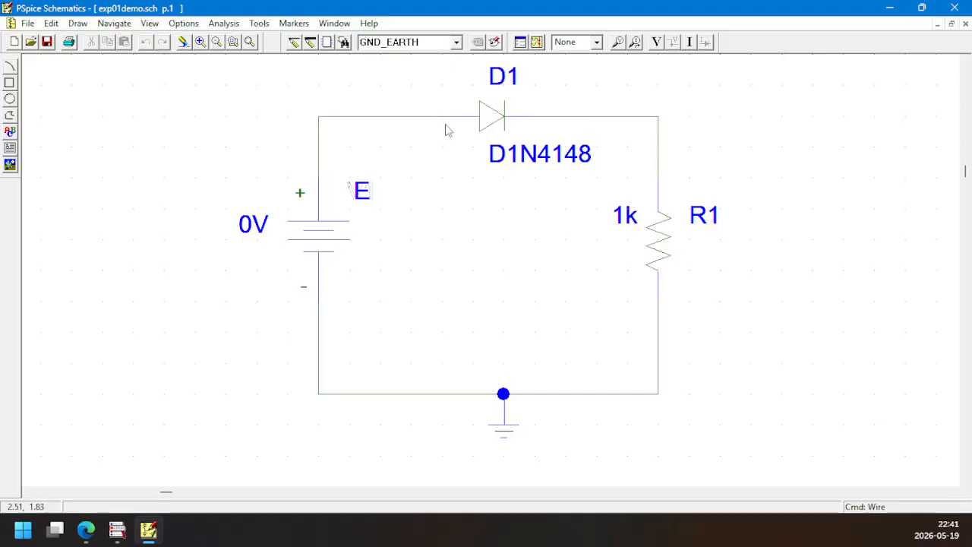
Enable the DC Sweep analysis and set voltage source E as its swept variable
click(521, 43)
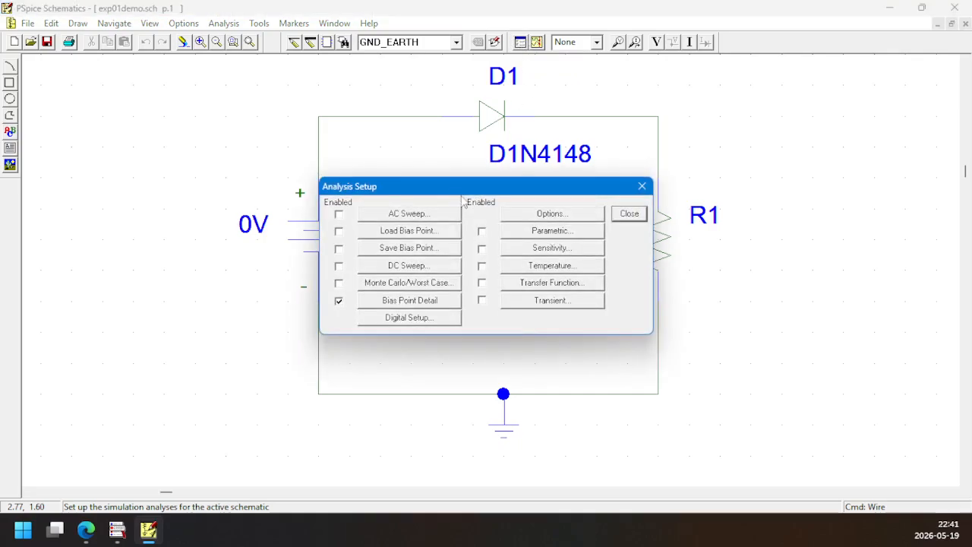
click(629, 213)
click(225, 24)
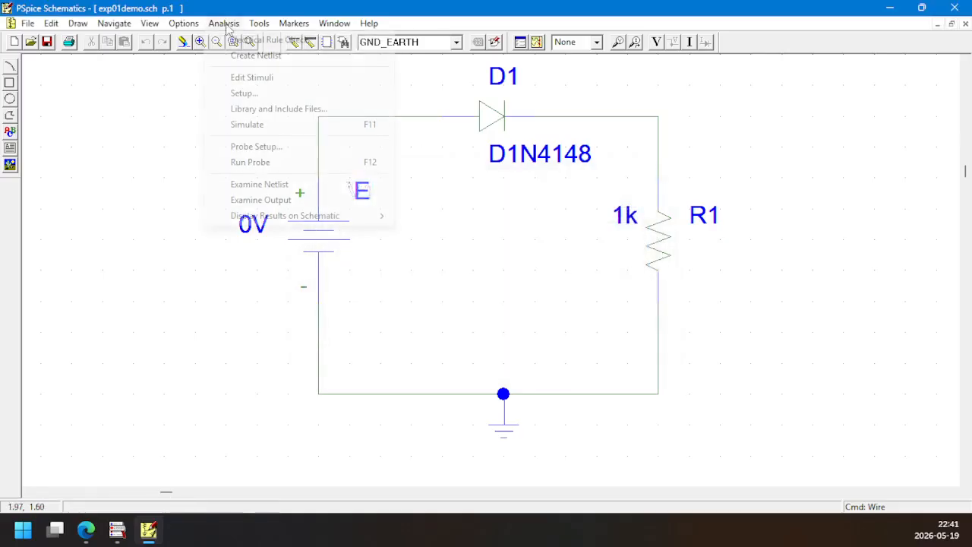
click(245, 94)
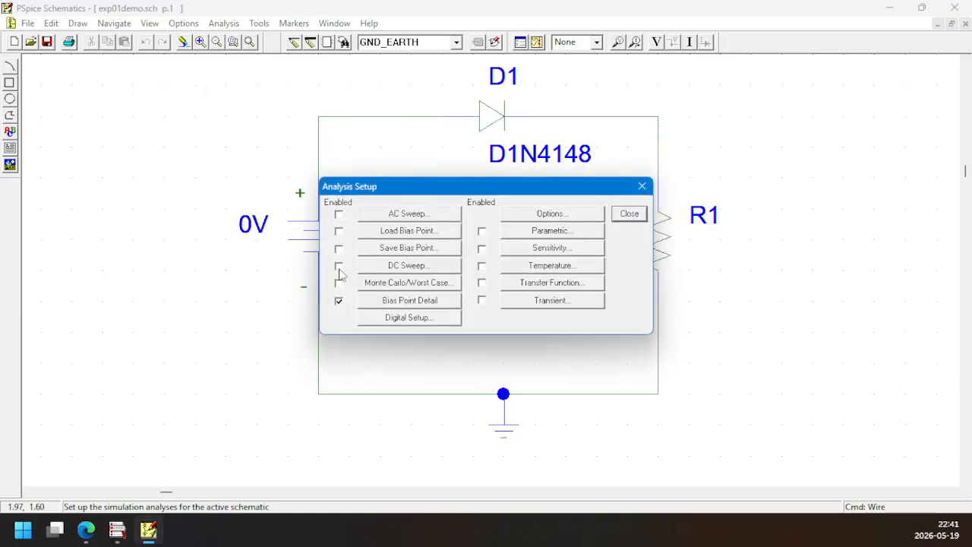
click(390, 272)
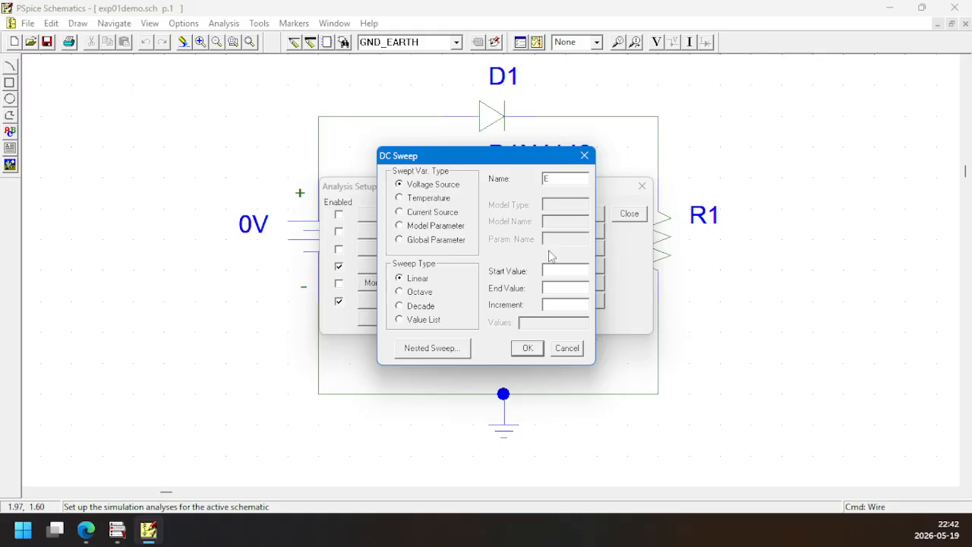
Set the linear DC sweep to start at .001, end at 10 and increment by .001, and close the analysis setup
click(559, 273)
text(.001)
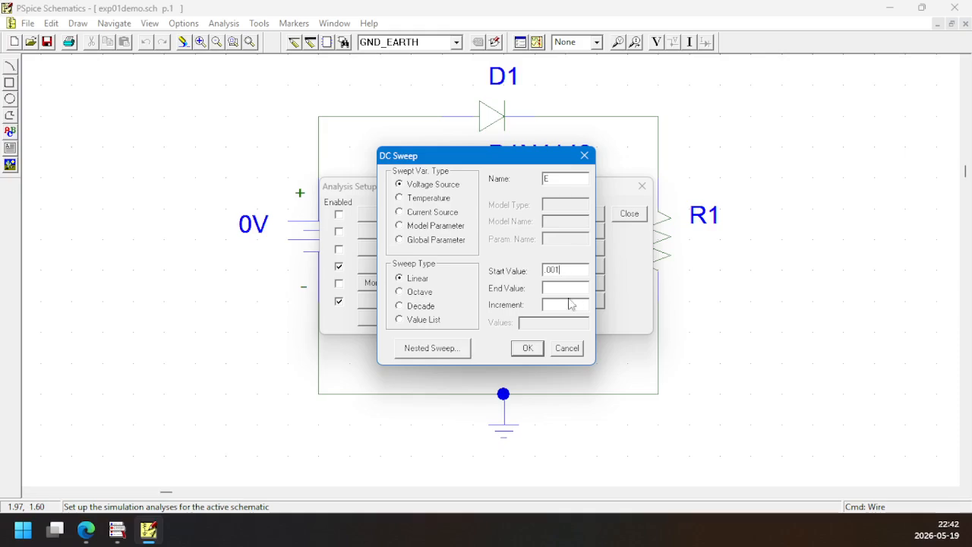
text(0)
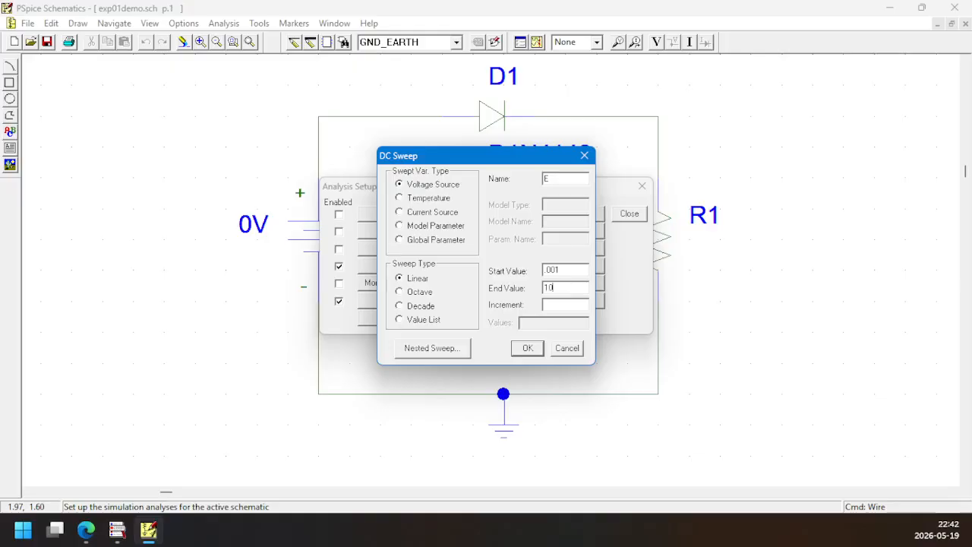
click(562, 306)
click(525, 349)
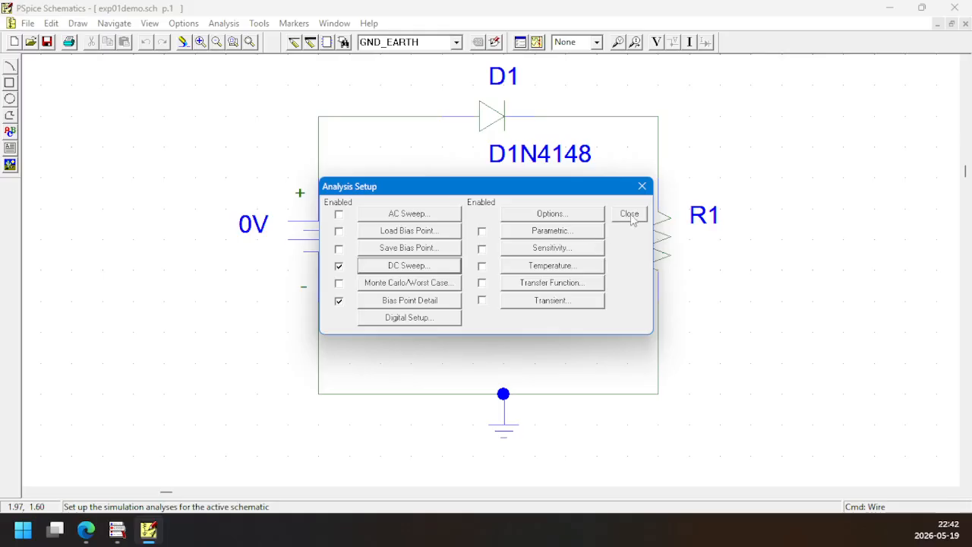
click(630, 215)
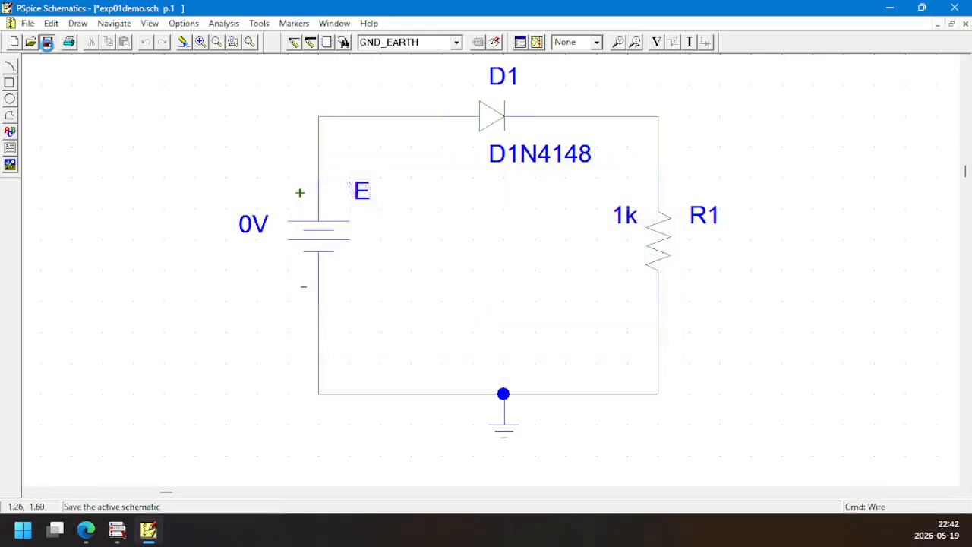
Save the schematic, run the simulation and switch to the OrCAD PSpice A/D results window
click(47, 42)
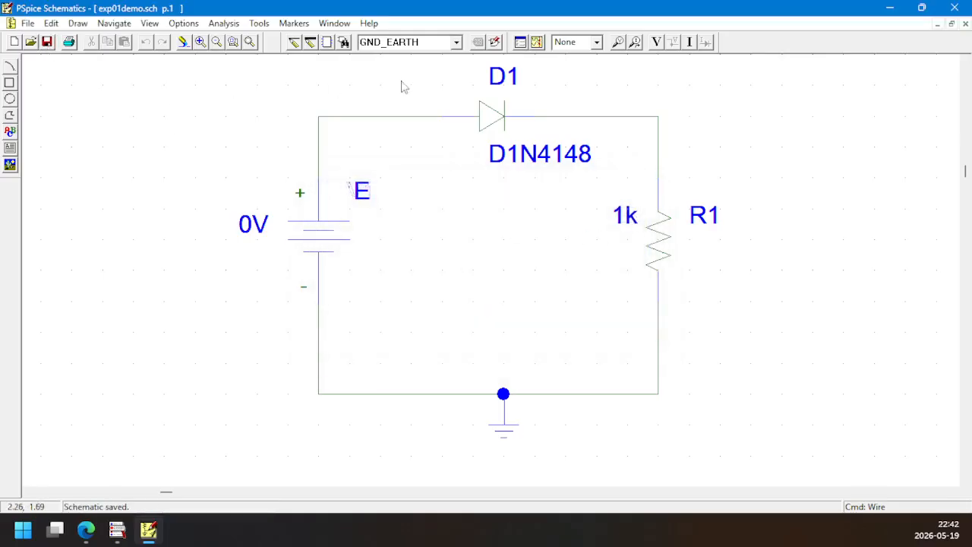
click(536, 43)
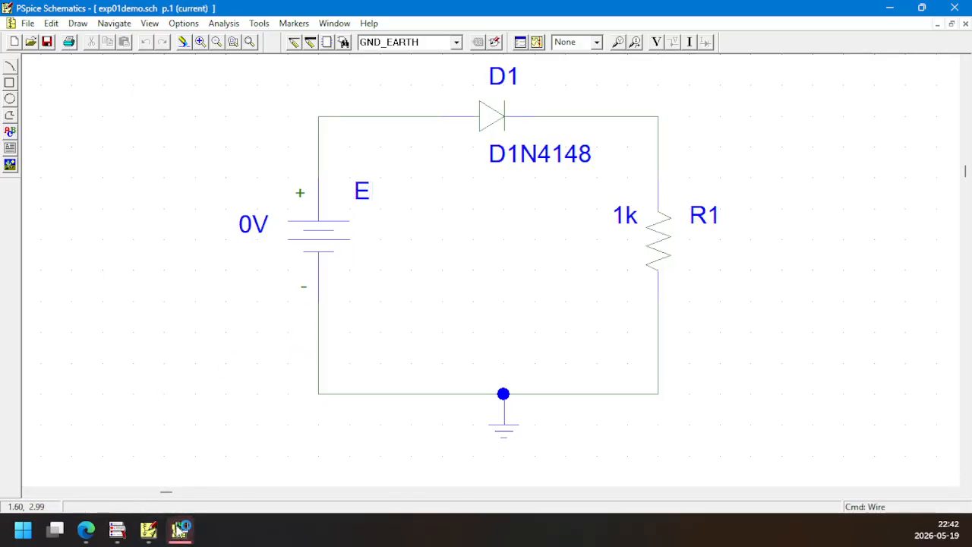
click(180, 528)
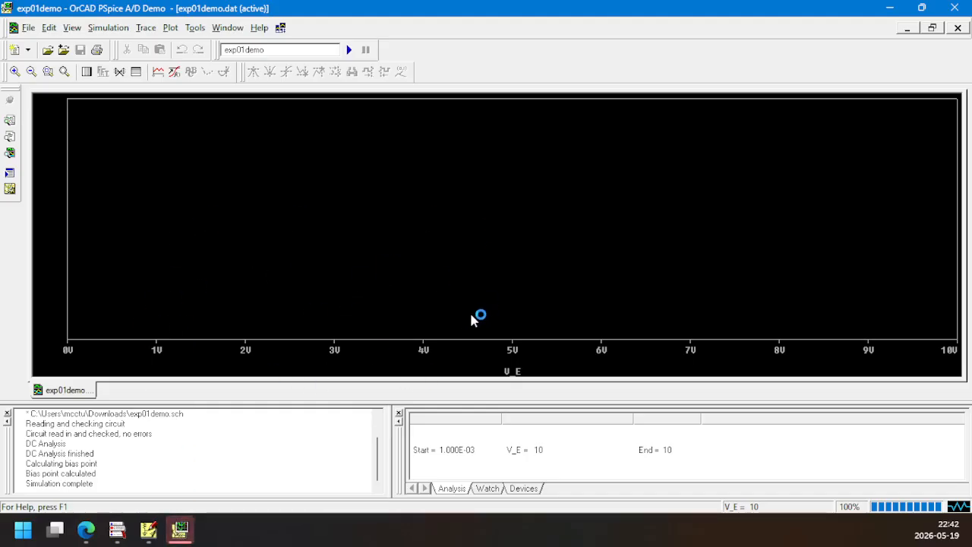
click(180, 535)
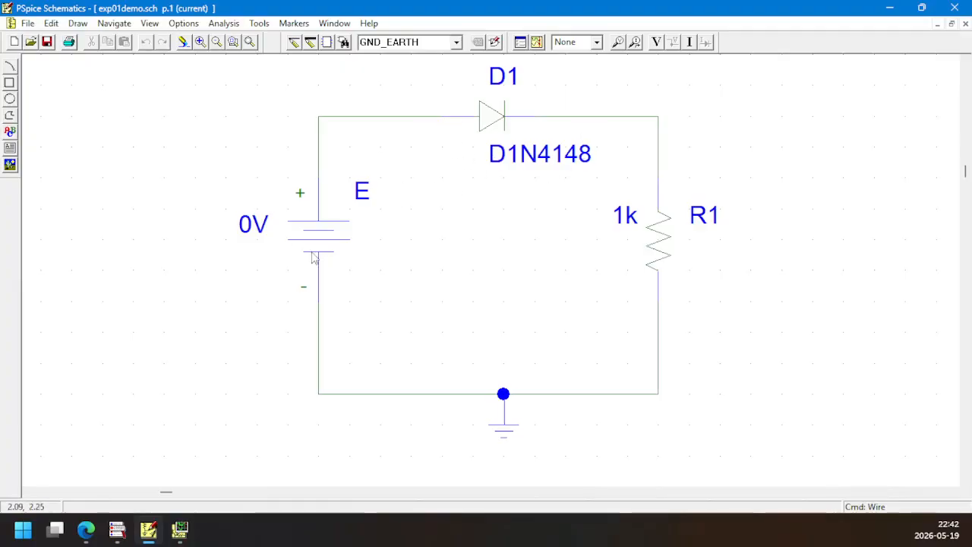
click(182, 535)
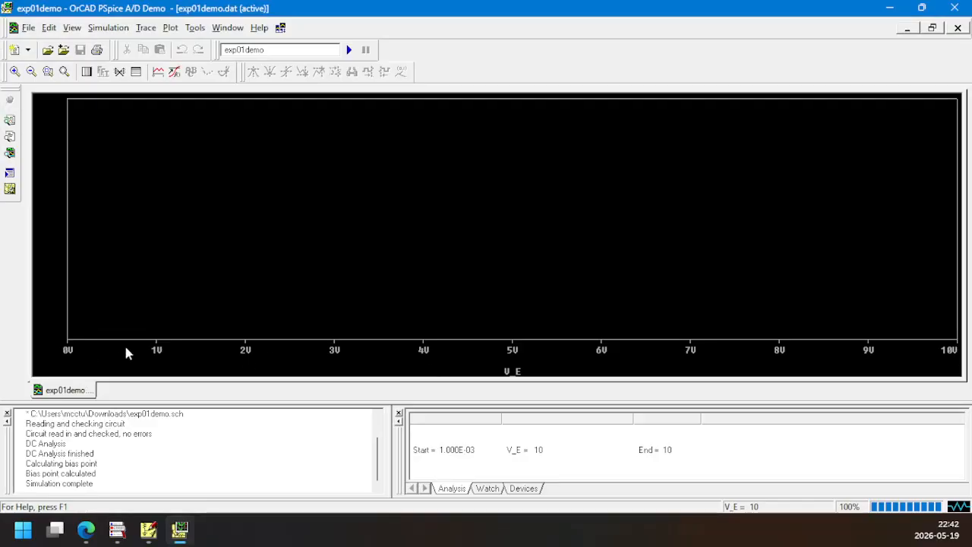
click(180, 534)
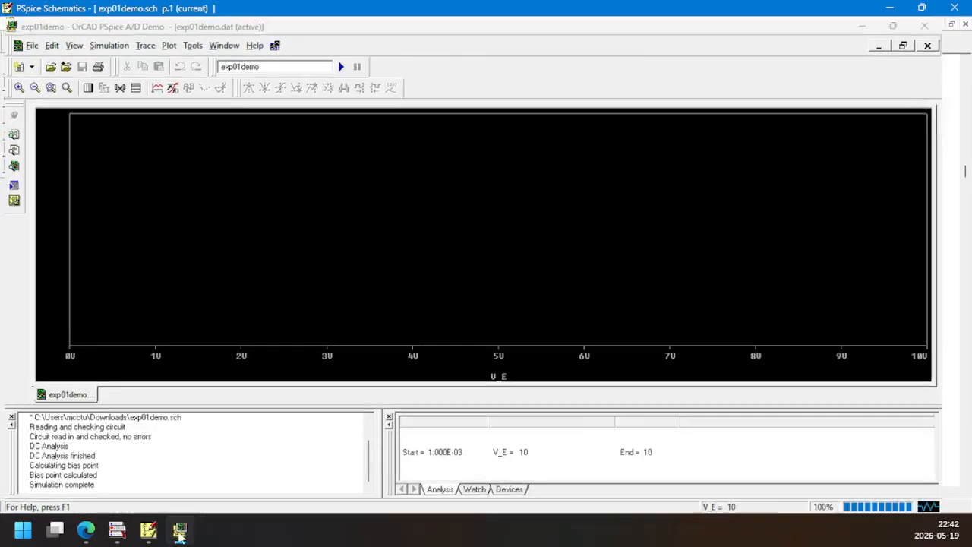
click(180, 534)
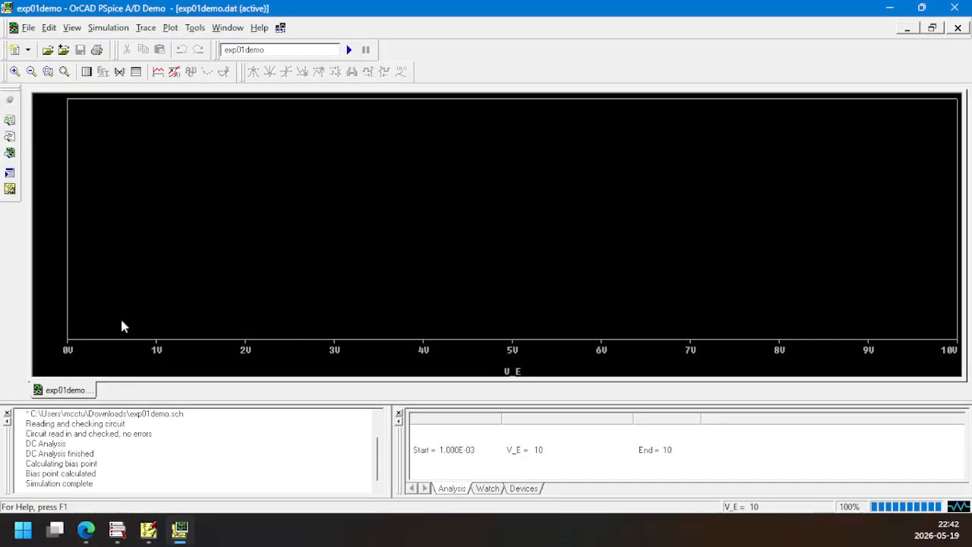
click(179, 532)
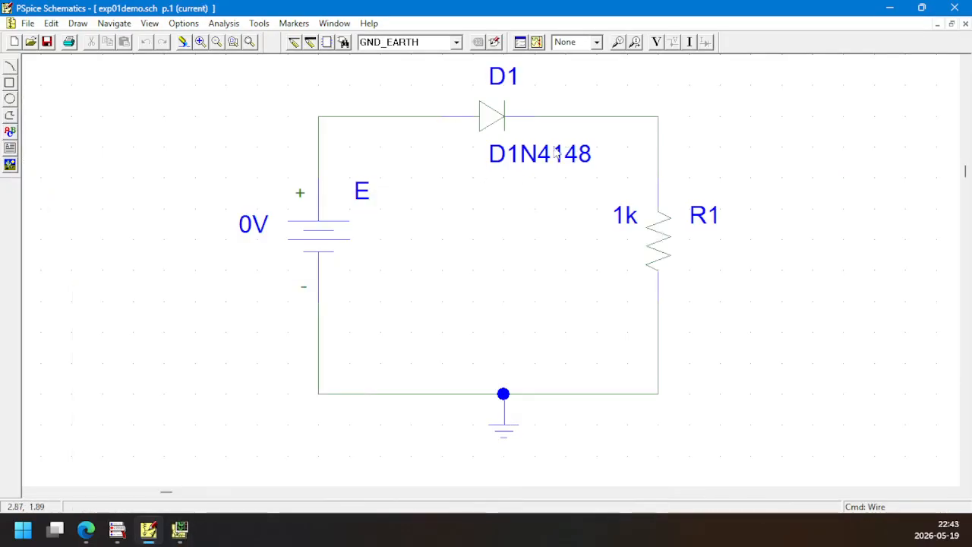
click(180, 531)
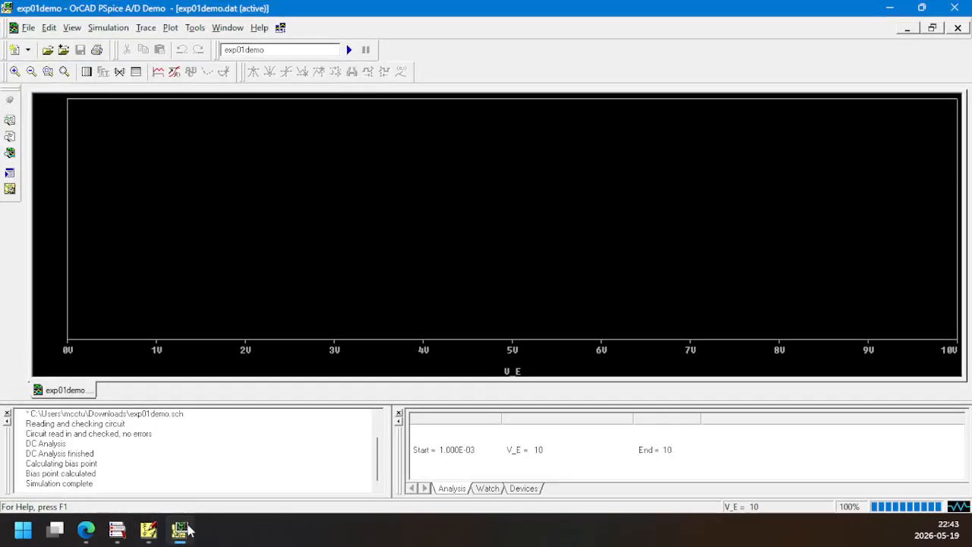
click(185, 530)
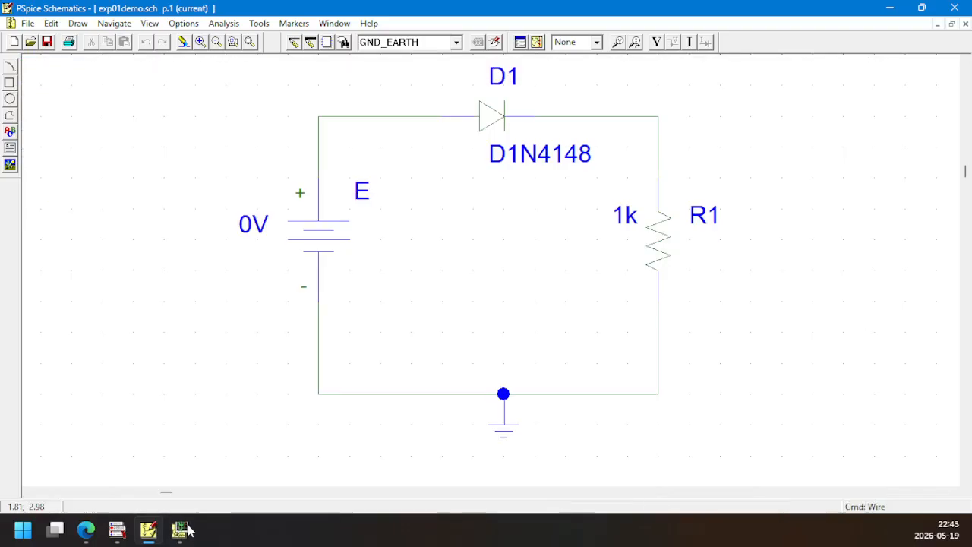
click(181, 532)
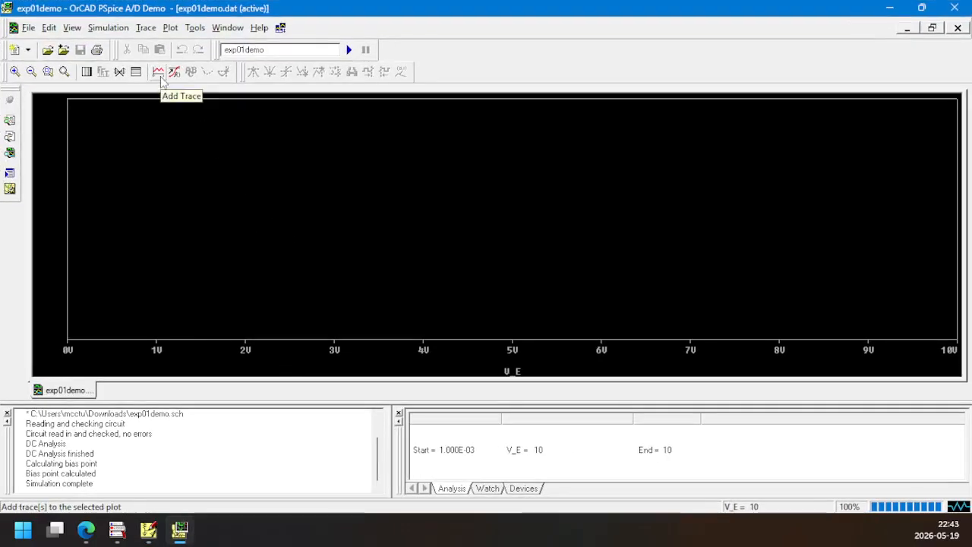
Look through the simulation output variables available for traces without adding one, and switch back to the circuit in PSpice Schematics
click(147, 27)
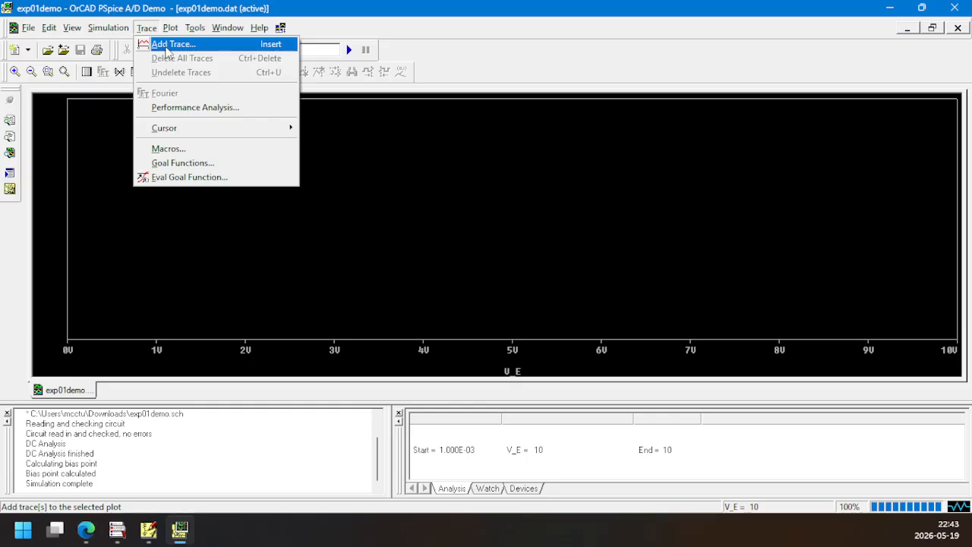
click(166, 45)
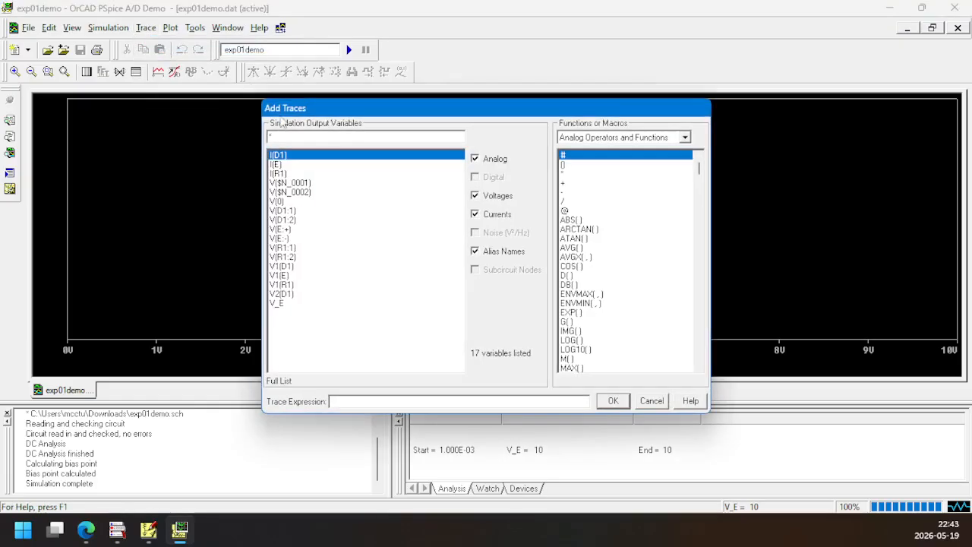
click(649, 401)
click(159, 73)
click(148, 530)
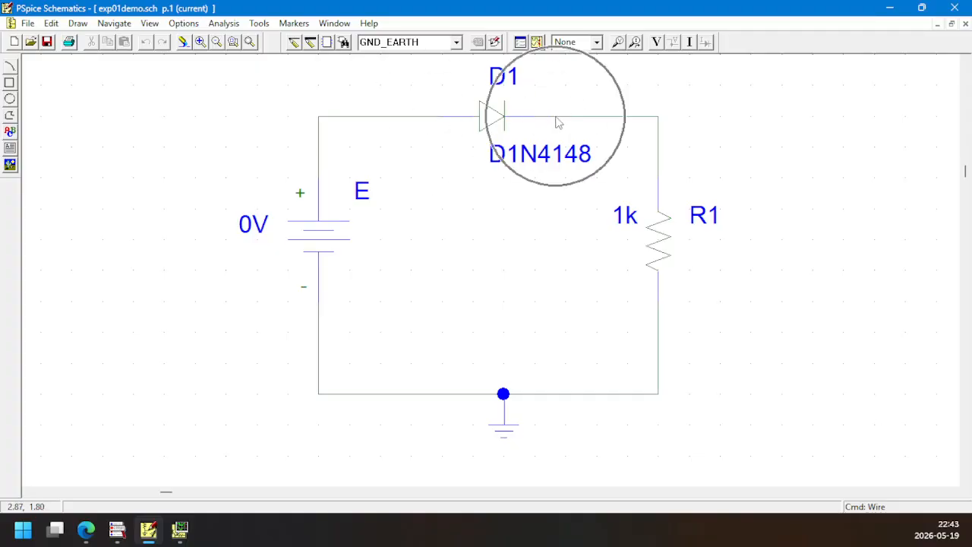
Switch to the OrCAD PSpice A/D results window and start the trace expression with V(D1:1)-
click(181, 531)
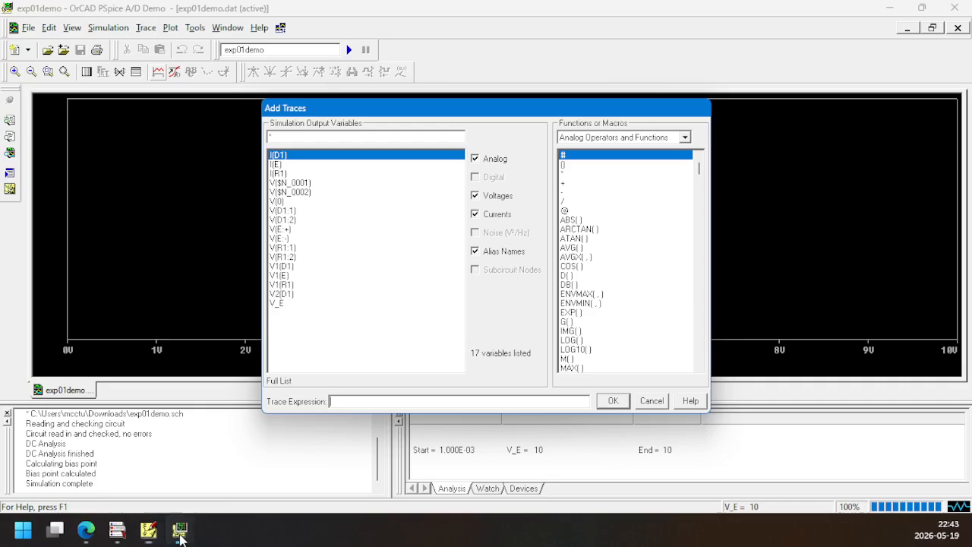
click(292, 212)
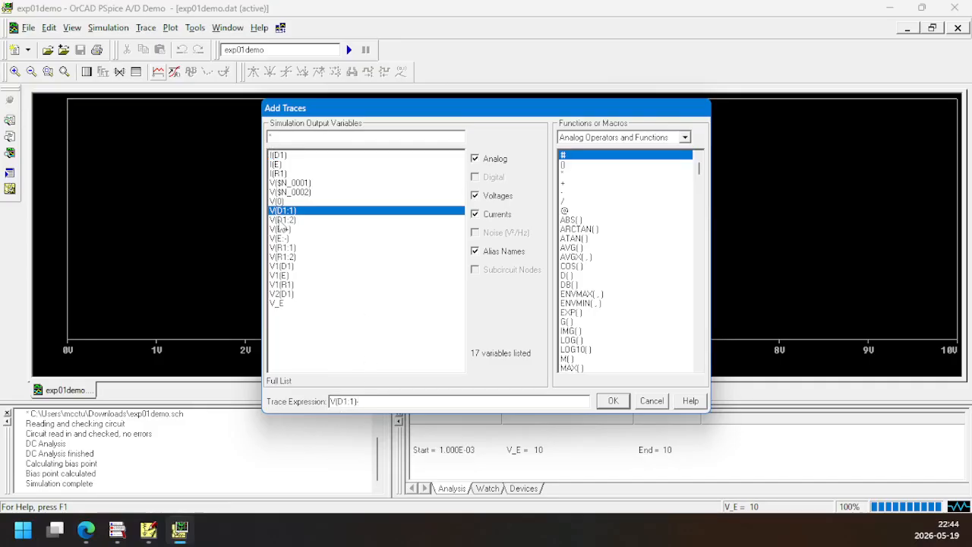
click(280, 221)
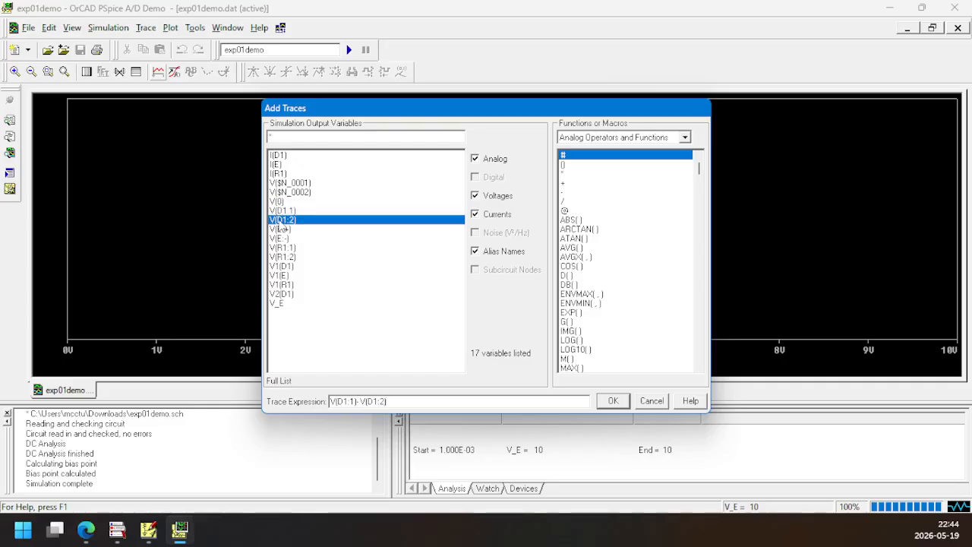
click(279, 221)
click(278, 221)
click(279, 220)
click(279, 220)
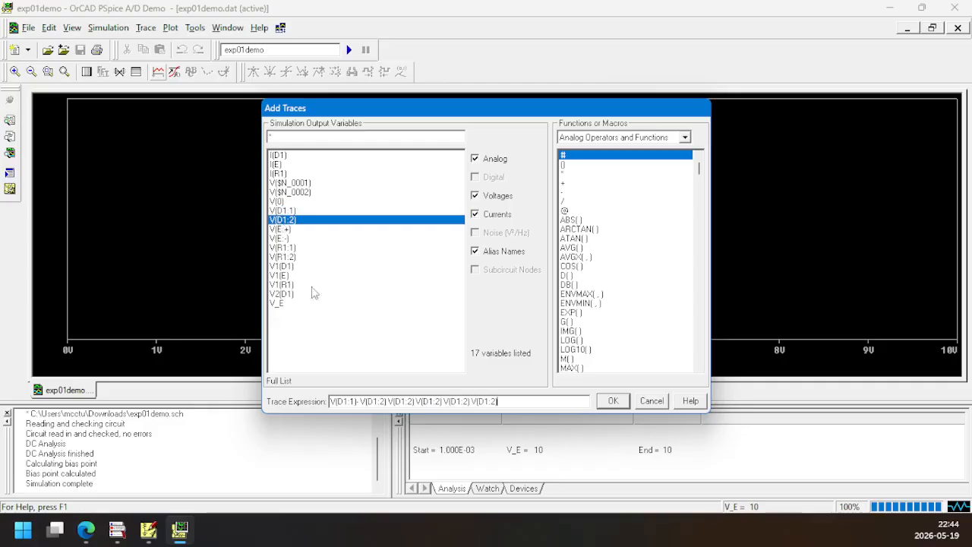
mouse_move(383, 396)
mouse_down()
mouse_move(534, 401)
mouse_move(362, 401)
mouse_up()
click(535, 399)
key(BackSpace)
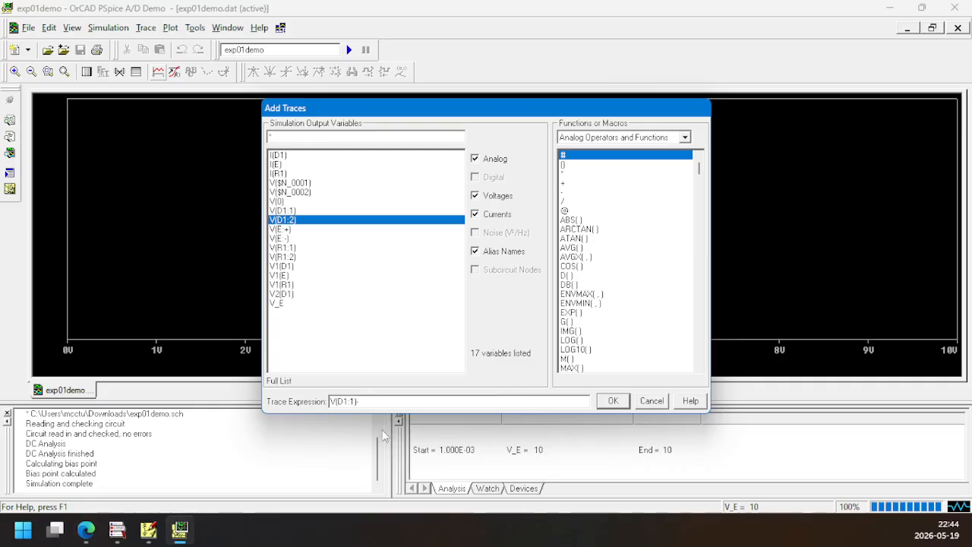
Complete the trace expression as V(D1:1)- V(D1:2) and plot the diode voltage against V_E
click(296, 220)
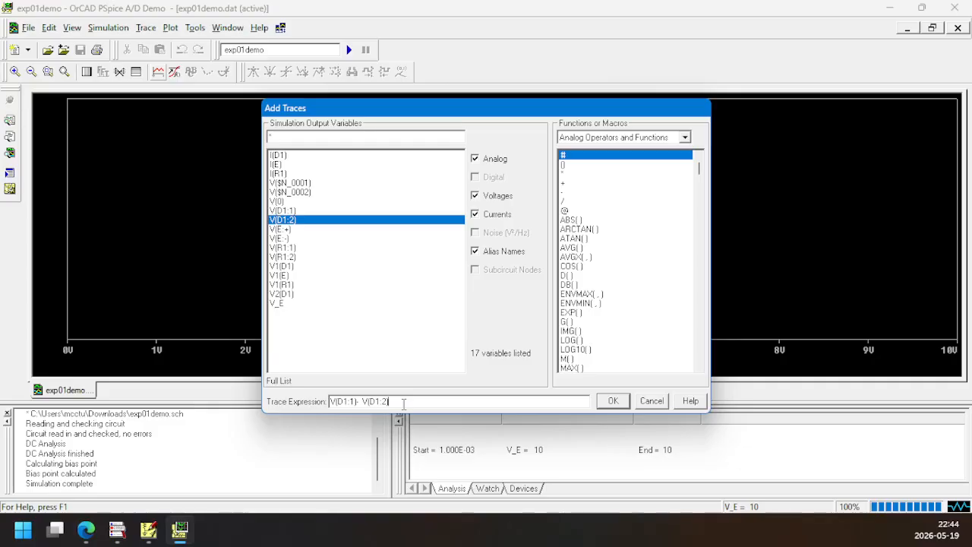
click(612, 402)
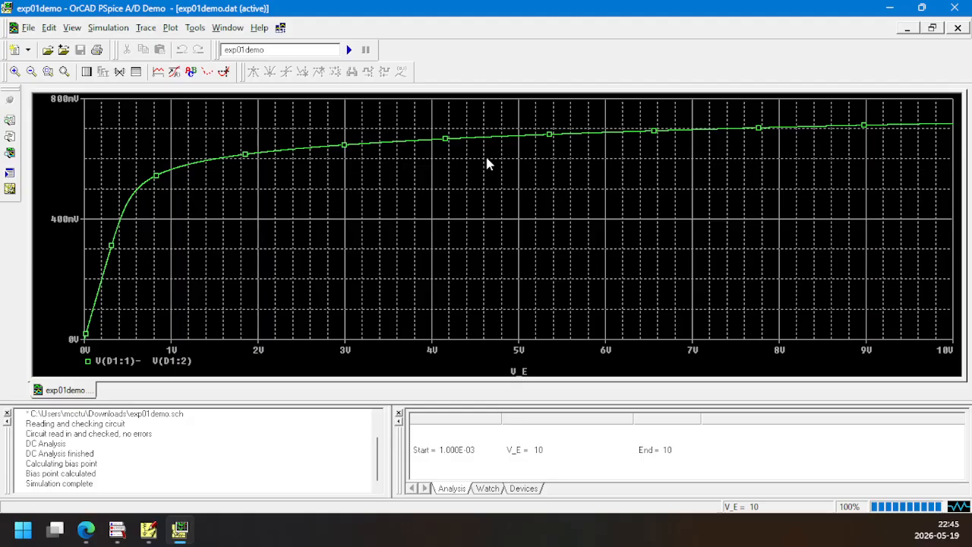
Return to PSpice Schematics and rerun the simulation of exp01demo to get an empty plot
click(180, 530)
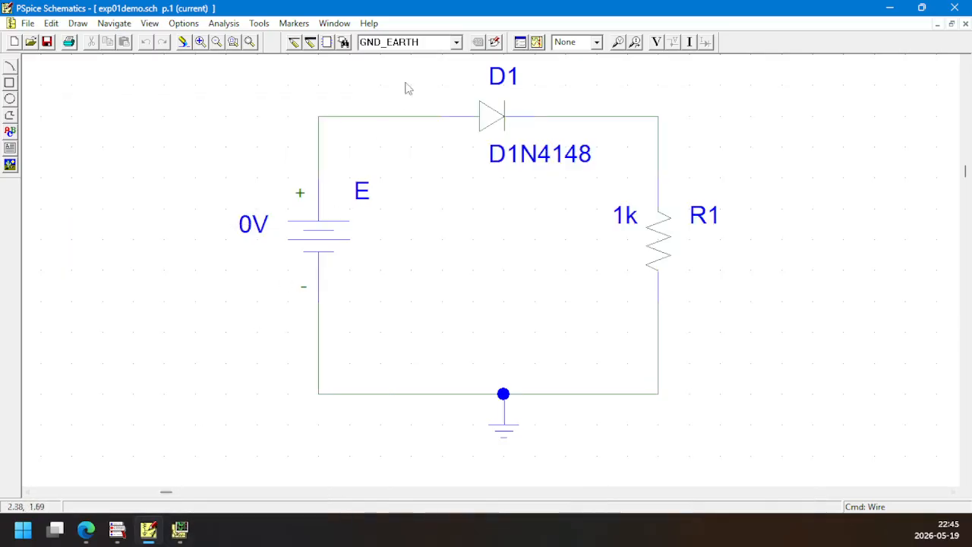
click(537, 42)
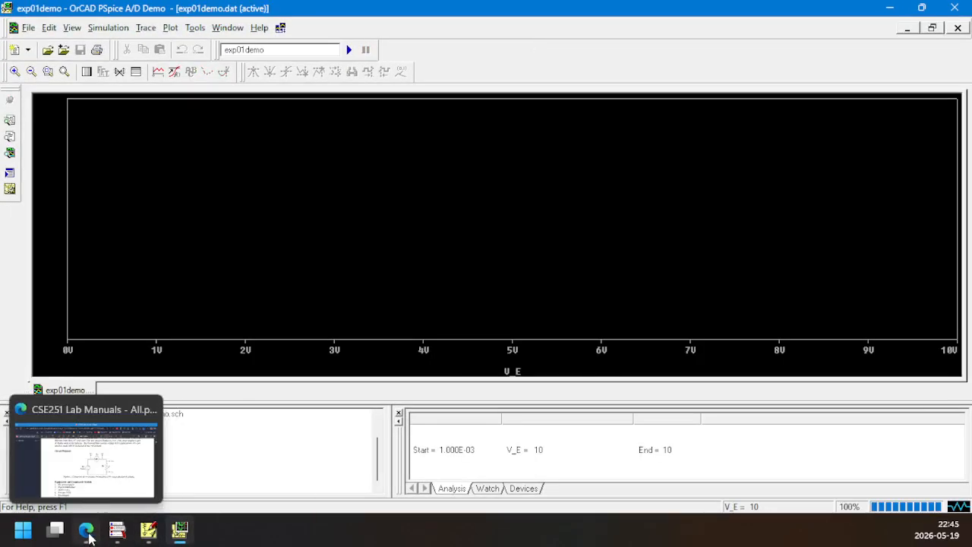
Switch to the lab manual PDF in Edge and examine which diode plots post-lab question 5 requires
click(86, 529)
scroll(432, 351, down, 4)
scroll(433, 352, down, 6)
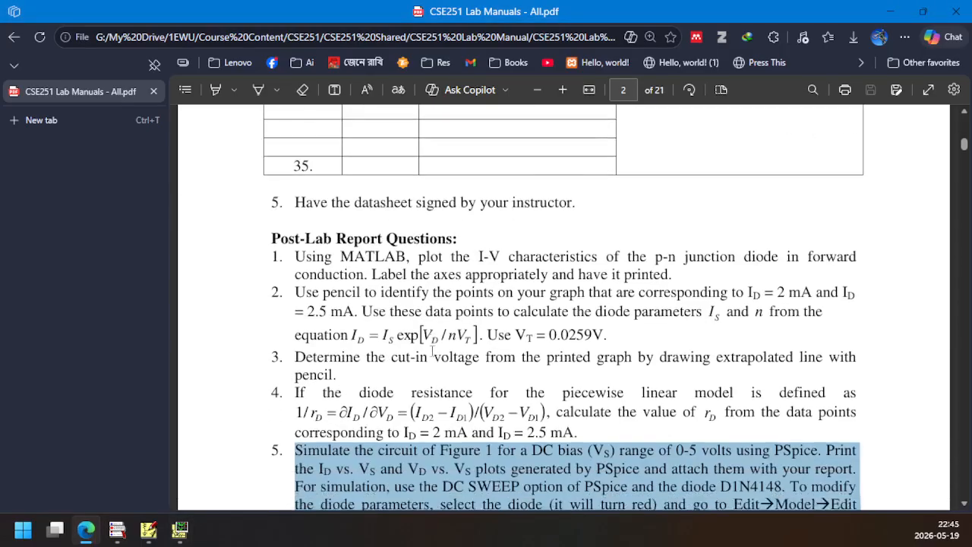
click(490, 229)
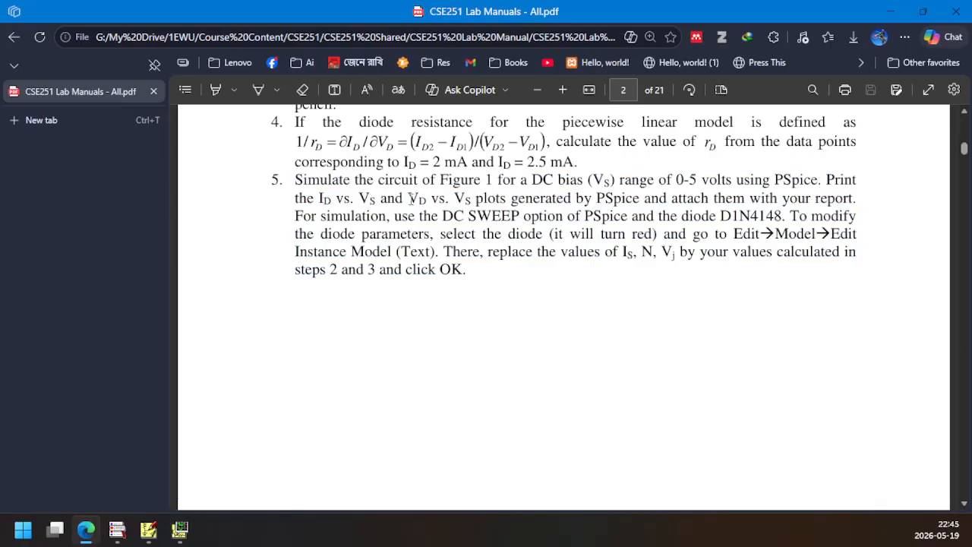
drag(412, 198, 471, 199)
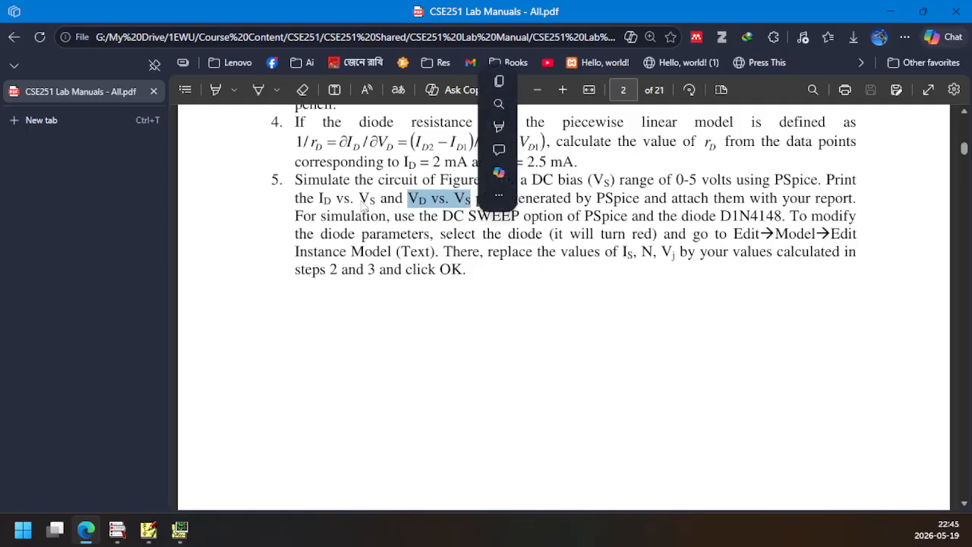
drag(319, 199, 376, 199)
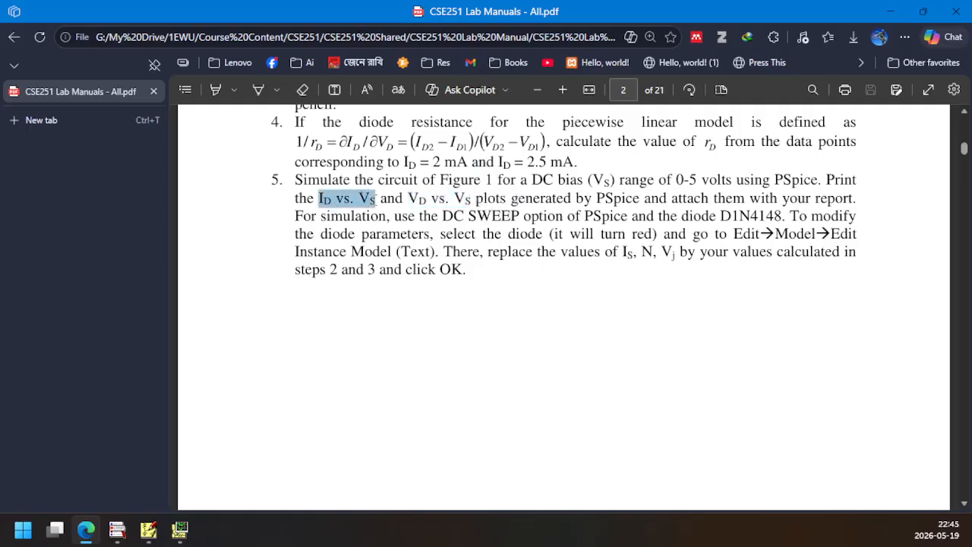
In the OrCAD PSpice A/D window, set the X axis variable of the empty plot to the diode current I(D1)
click(180, 531)
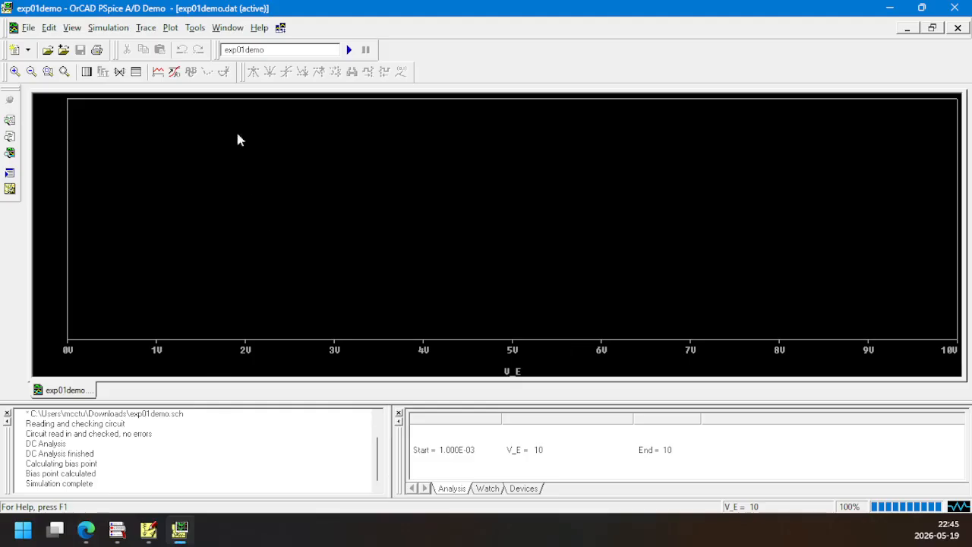
click(174, 29)
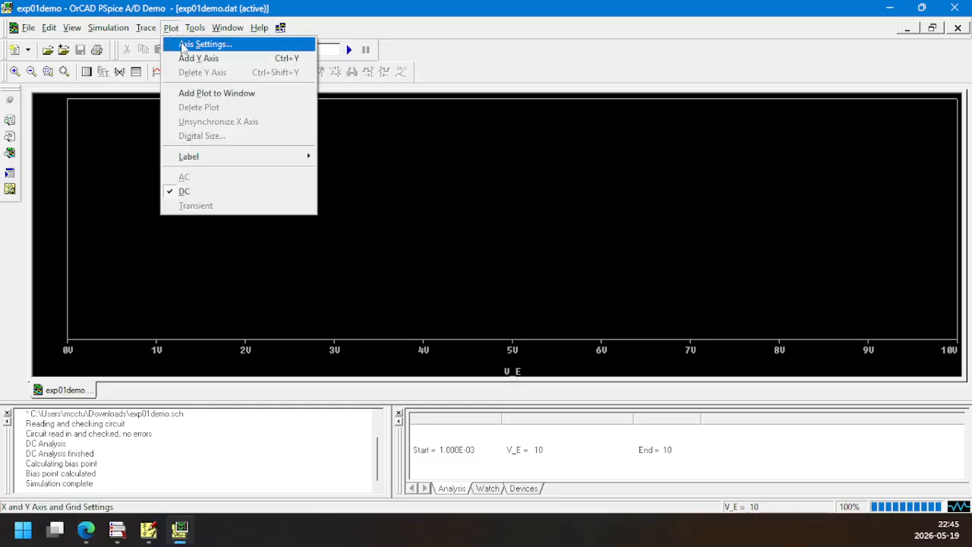
click(185, 46)
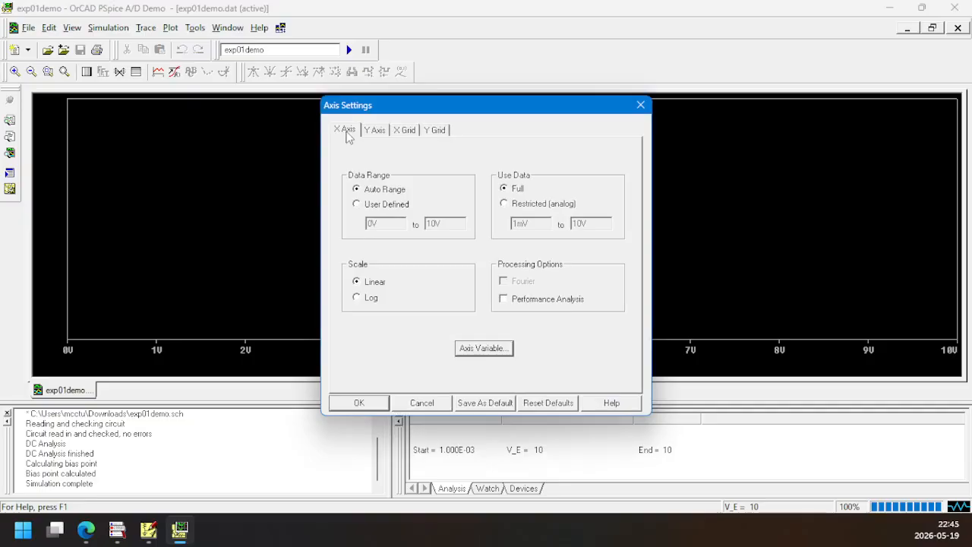
click(484, 349)
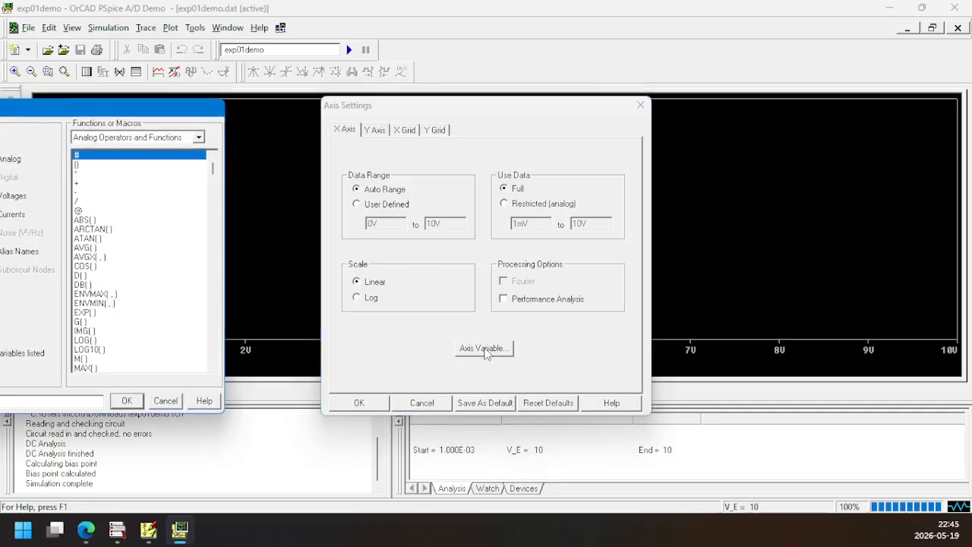
drag(116, 112, 600, 137)
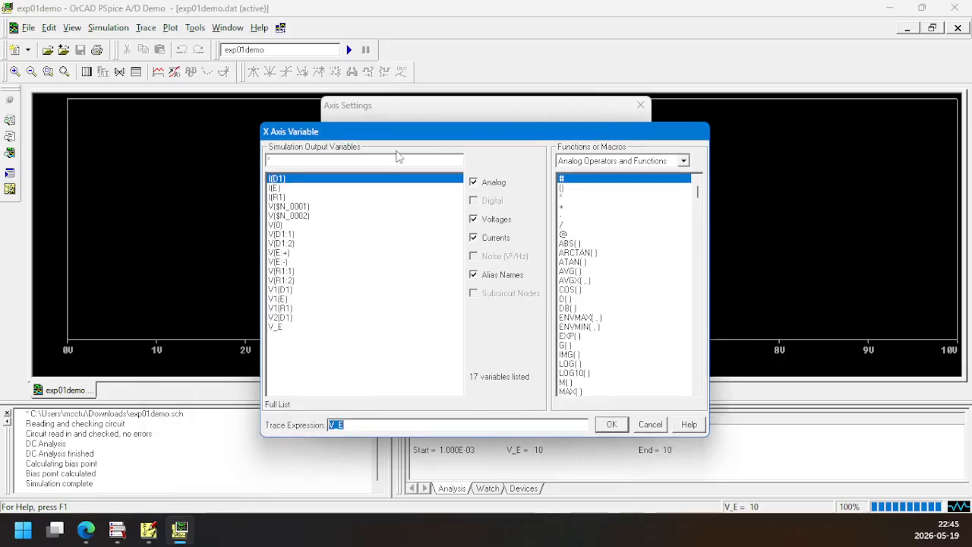
click(287, 182)
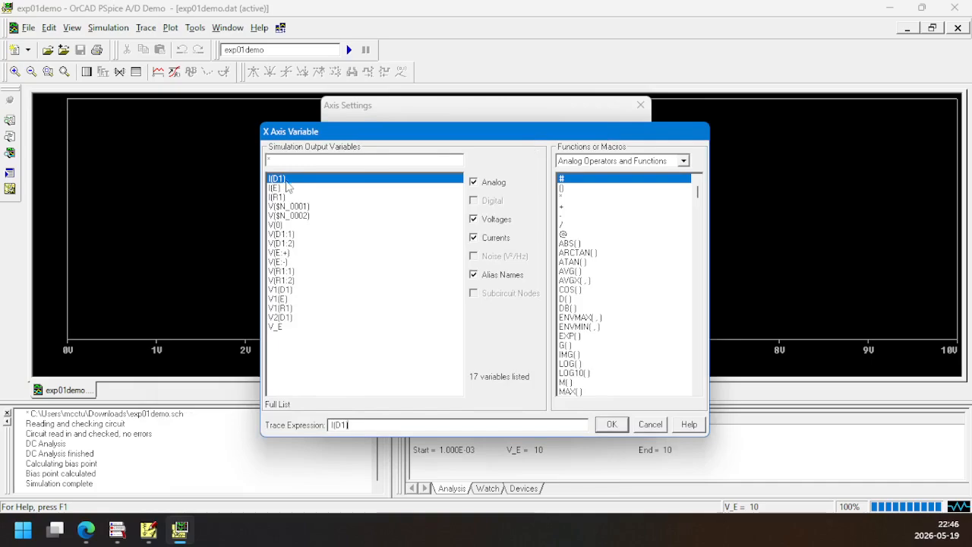
click(146, 530)
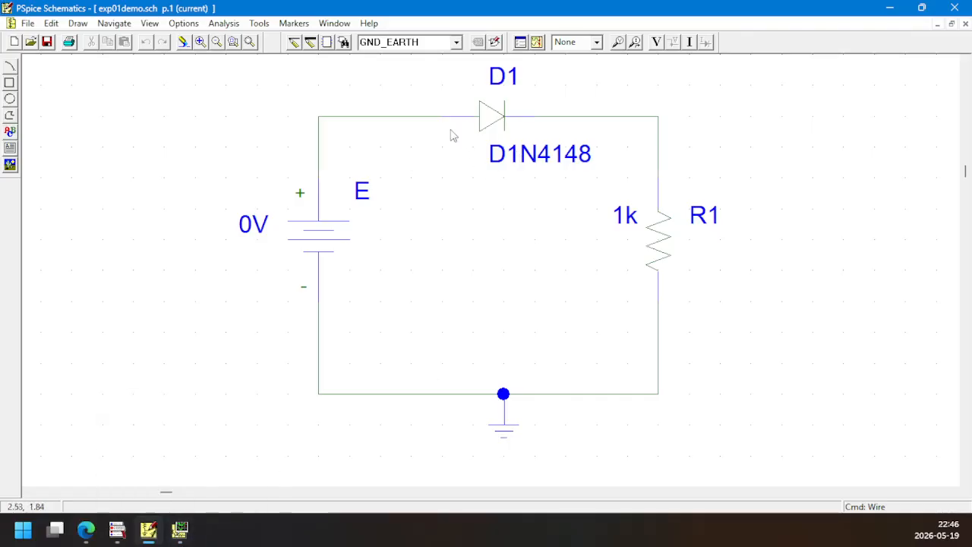
click(180, 531)
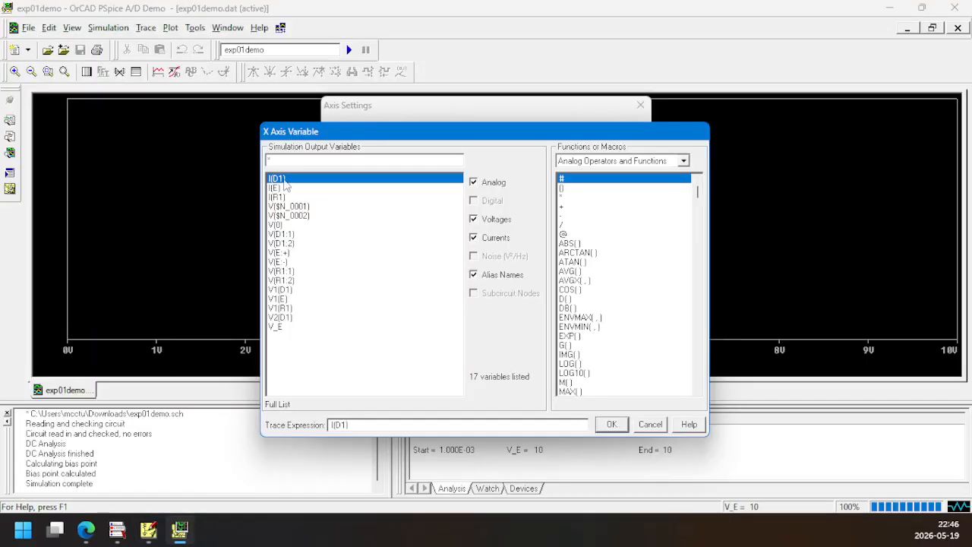
click(365, 427)
click(608, 429)
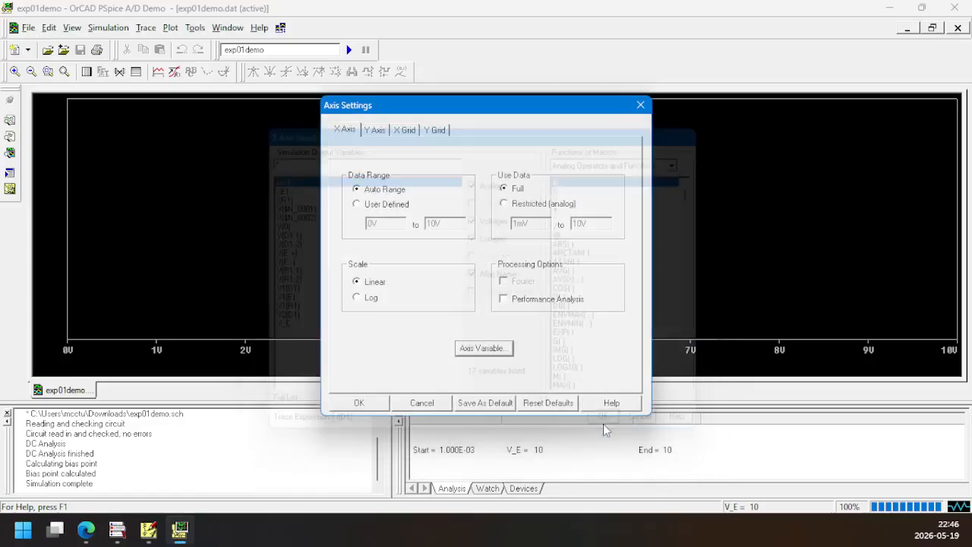
click(360, 403)
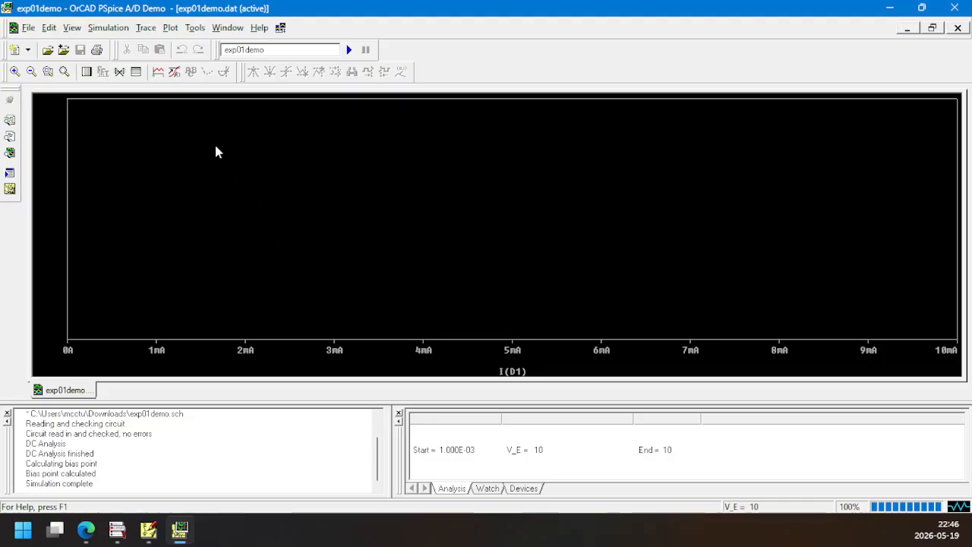
Add the diode voltage trace V(D1:1)- V(D1:2) to the plot
click(158, 73)
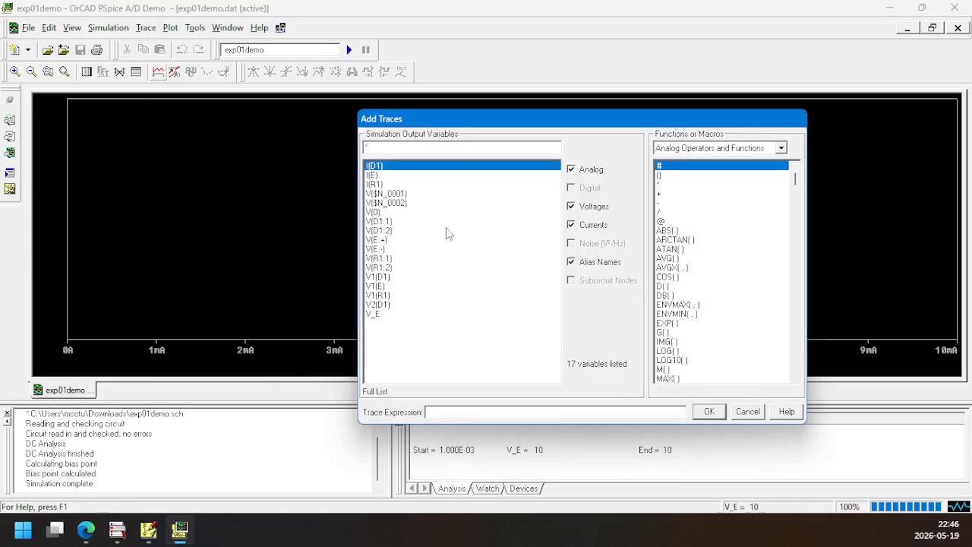
click(388, 223)
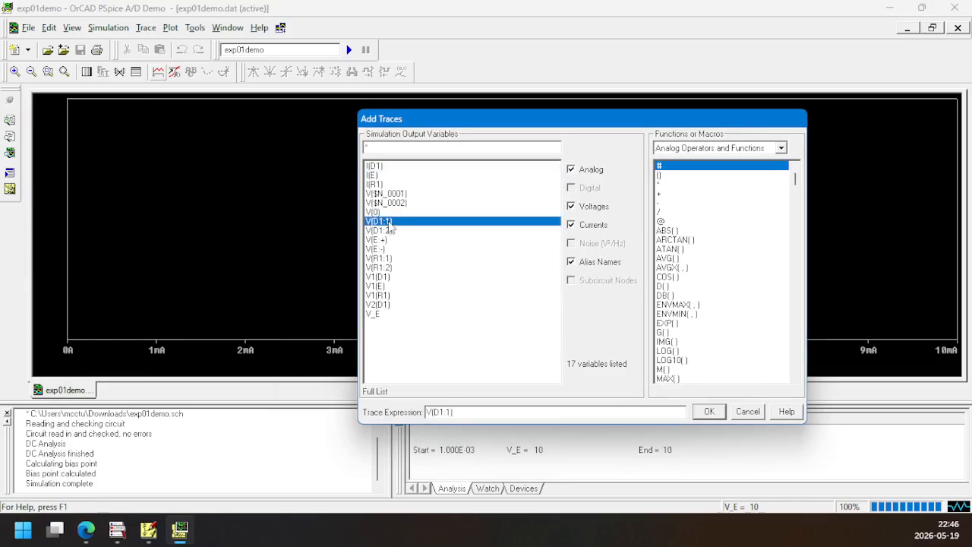
text(-)
click(388, 230)
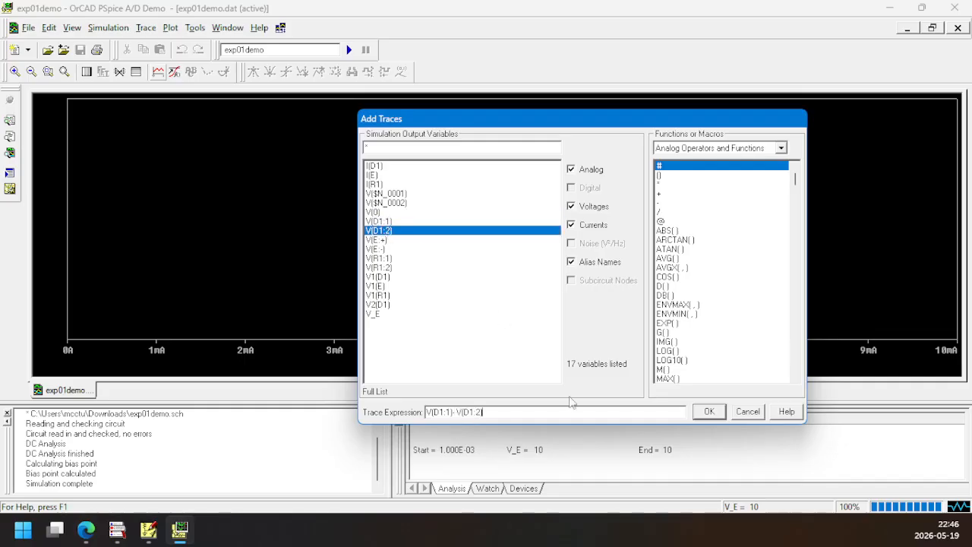
click(713, 414)
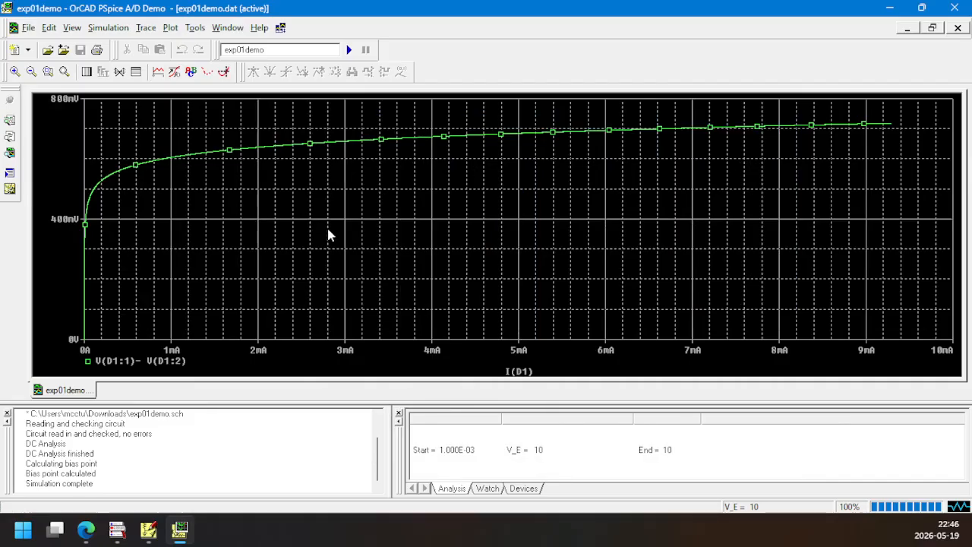
Rerun the simulation from PSpice Schematics and plot the diode current I(D1) against V_E
click(148, 529)
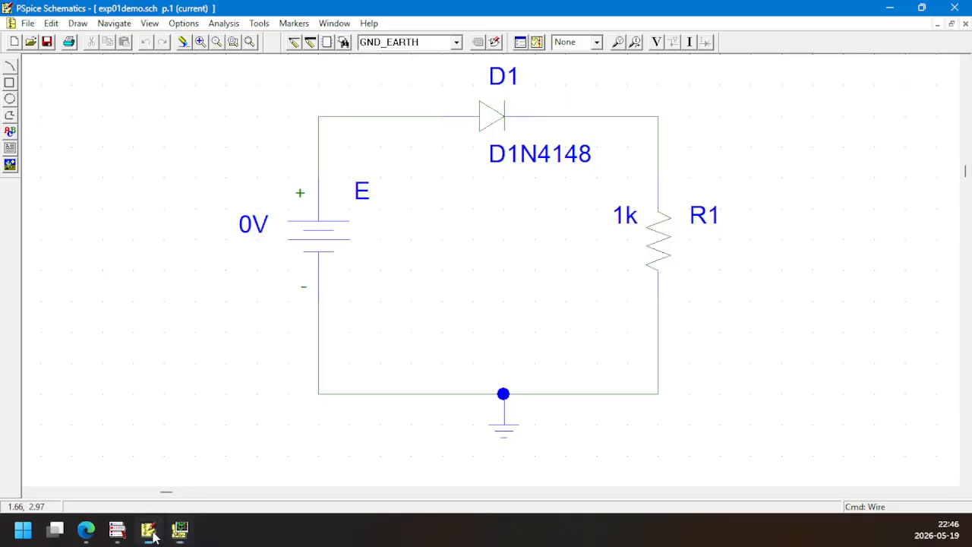
click(536, 42)
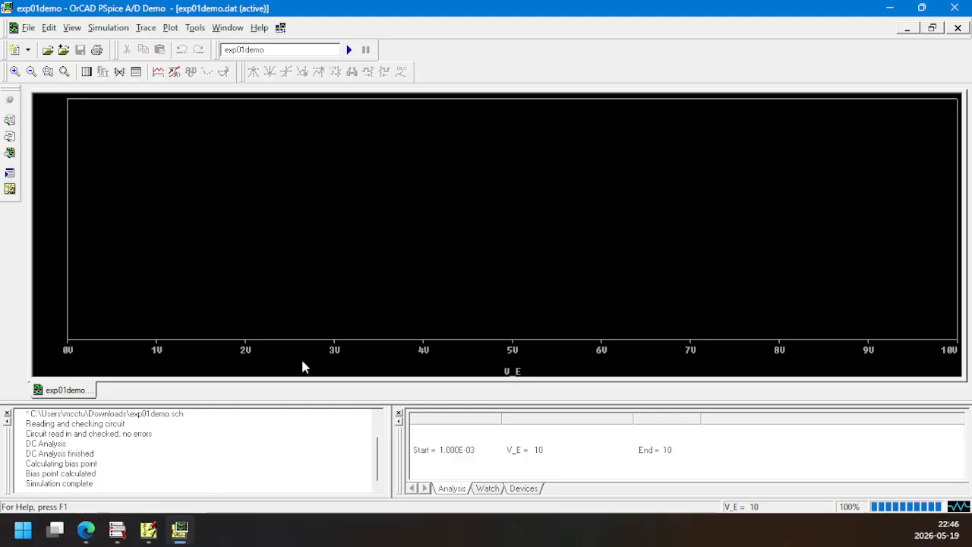
click(158, 71)
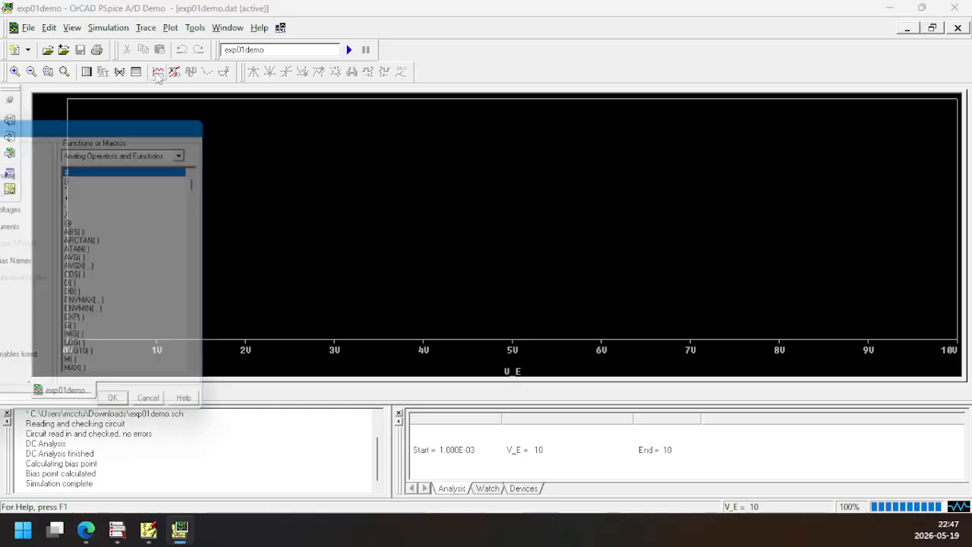
drag(131, 127, 684, 124)
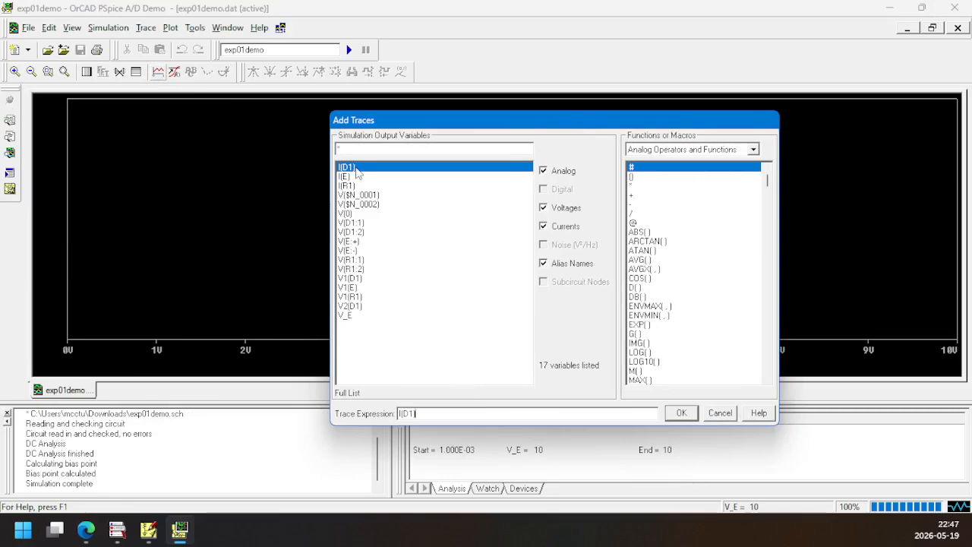
click(678, 414)
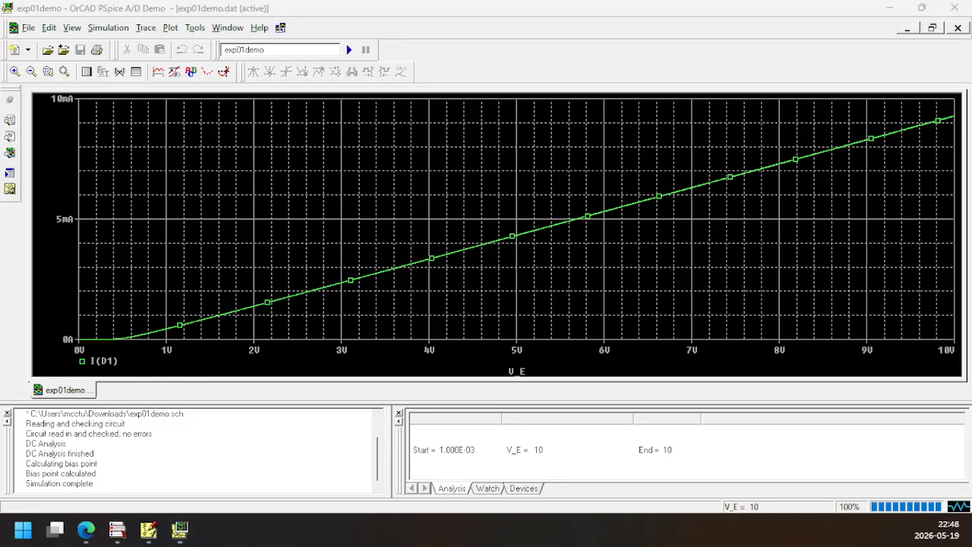
In PSpice Schematics, set the end value of source E's DC sweep to 5
click(186, 529)
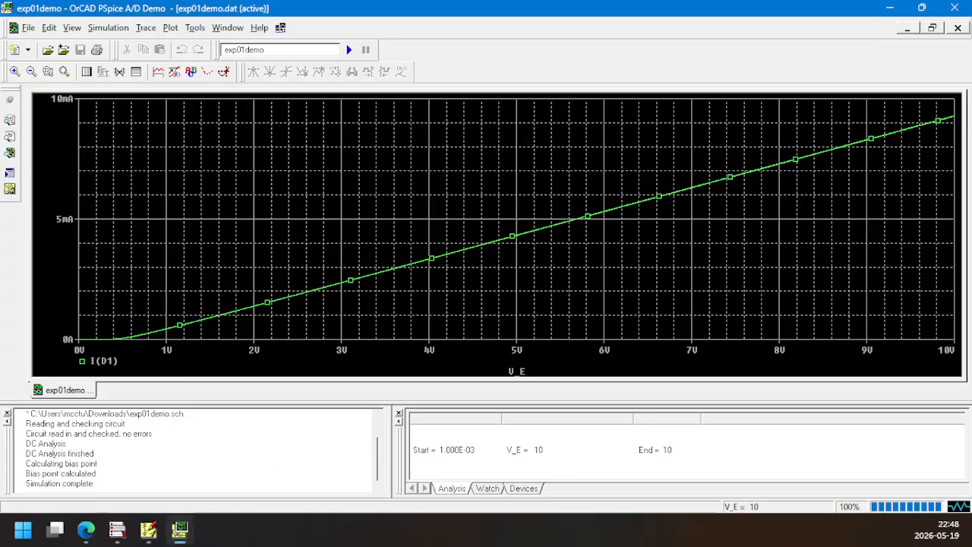
click(148, 528)
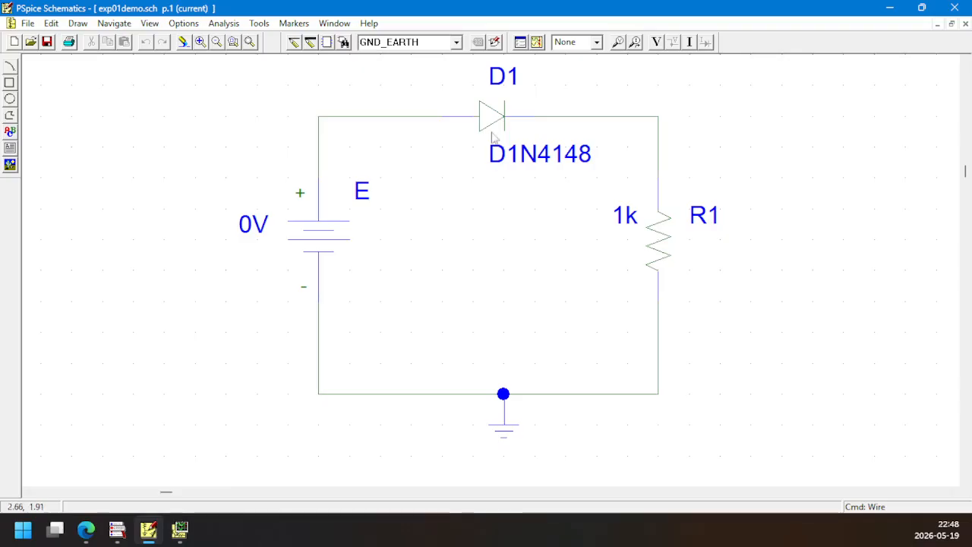
click(520, 42)
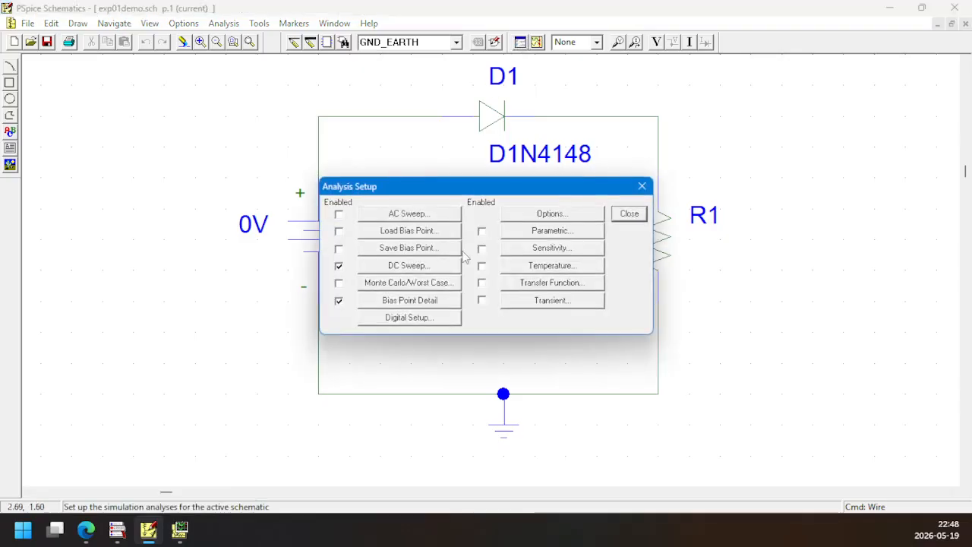
click(420, 268)
drag(563, 287, 539, 289)
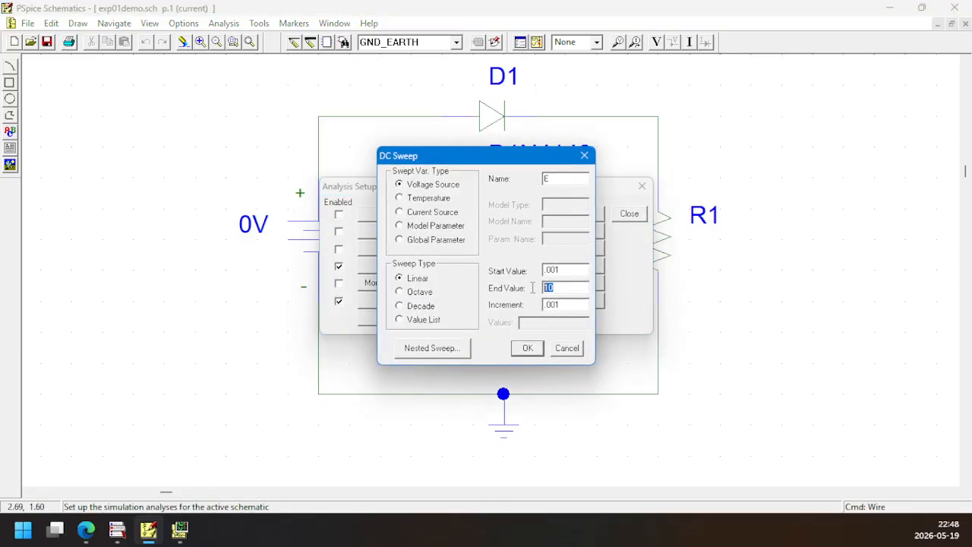
click(528, 348)
click(633, 215)
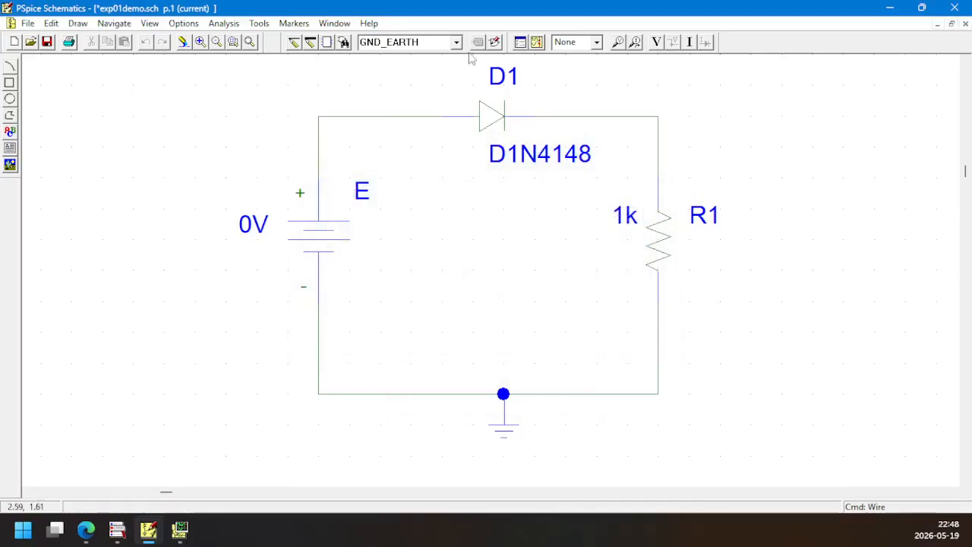
Run the simulation with the shortened sweep and plot the diode current I(D1) against V_E
click(537, 42)
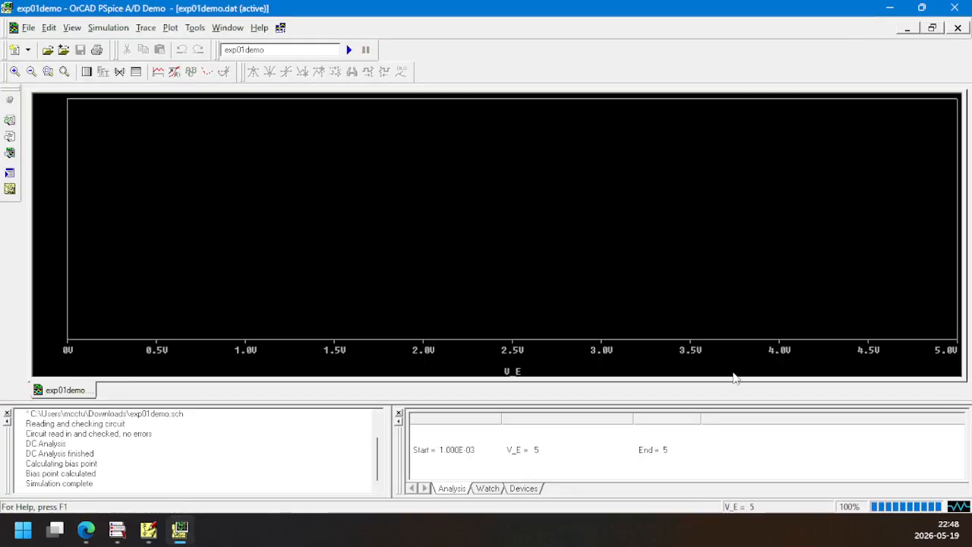
click(158, 74)
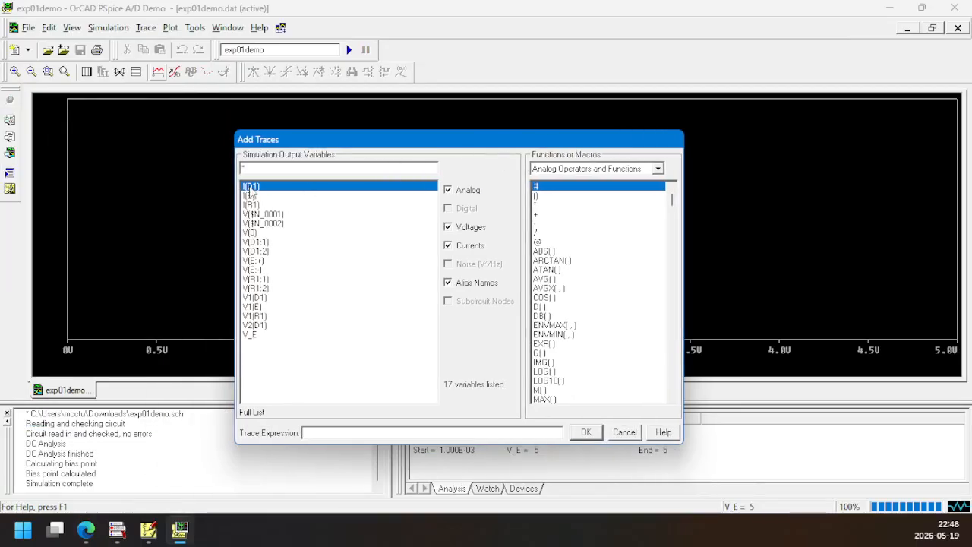
click(250, 188)
click(585, 435)
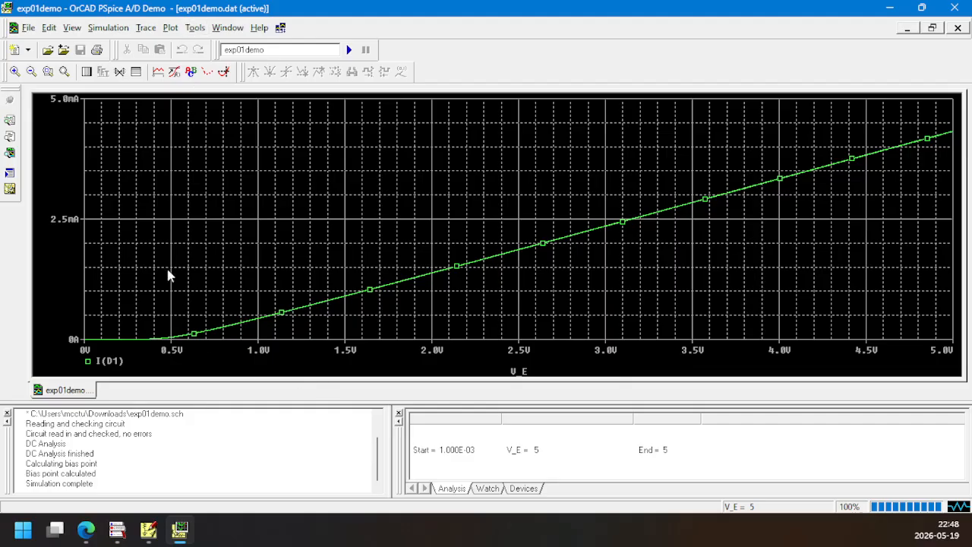
Rerun the simulation from PSpice Schematics and set the empty plot's X axis variable to the diode voltage V(D1:1)- V(D1:2)
click(179, 529)
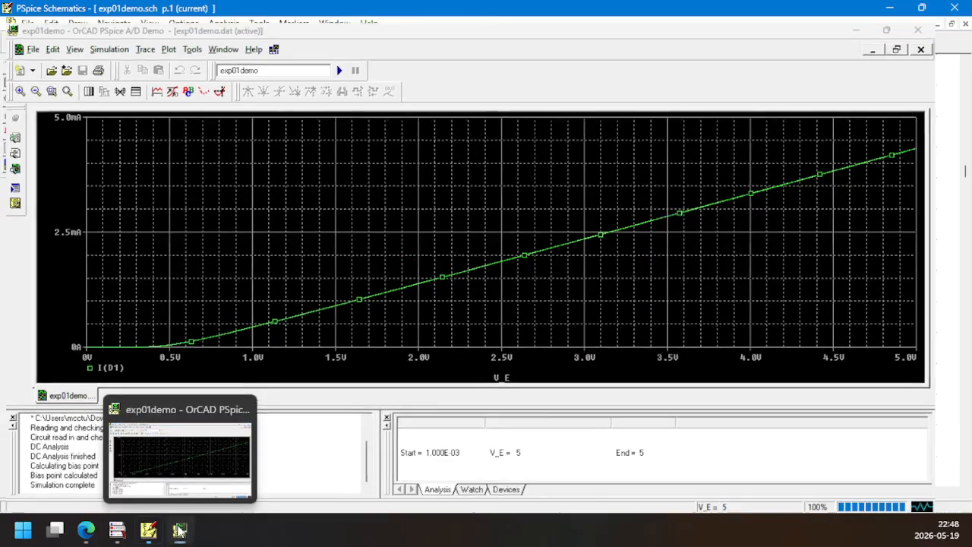
click(538, 42)
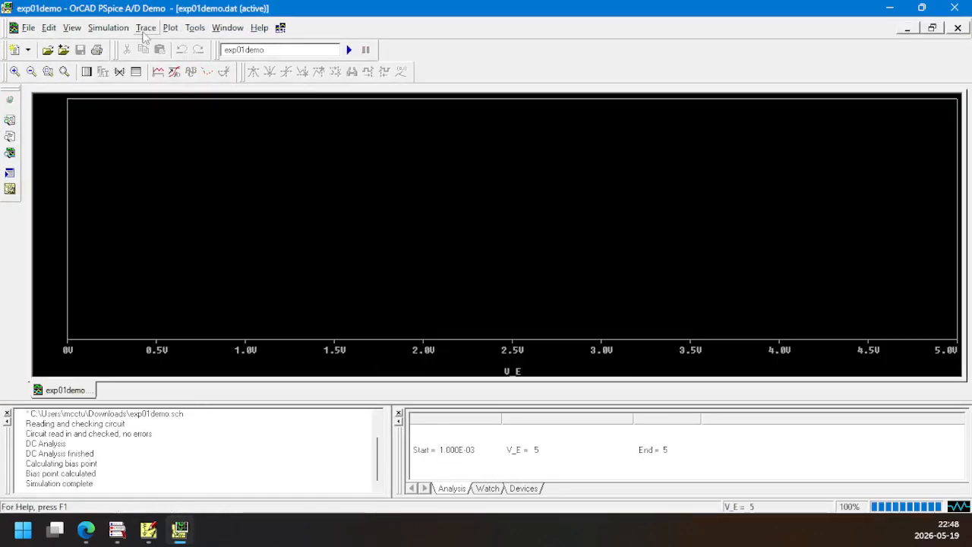
click(170, 28)
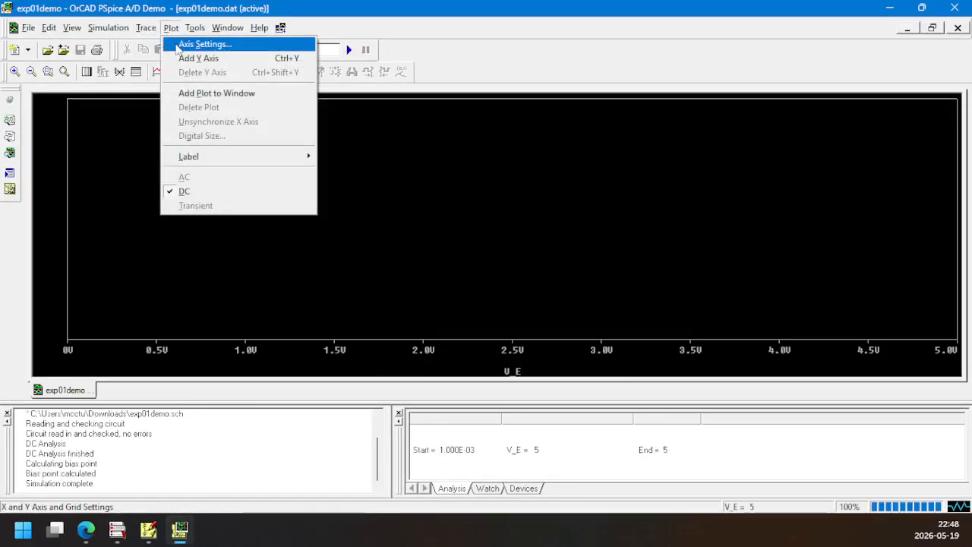
click(204, 44)
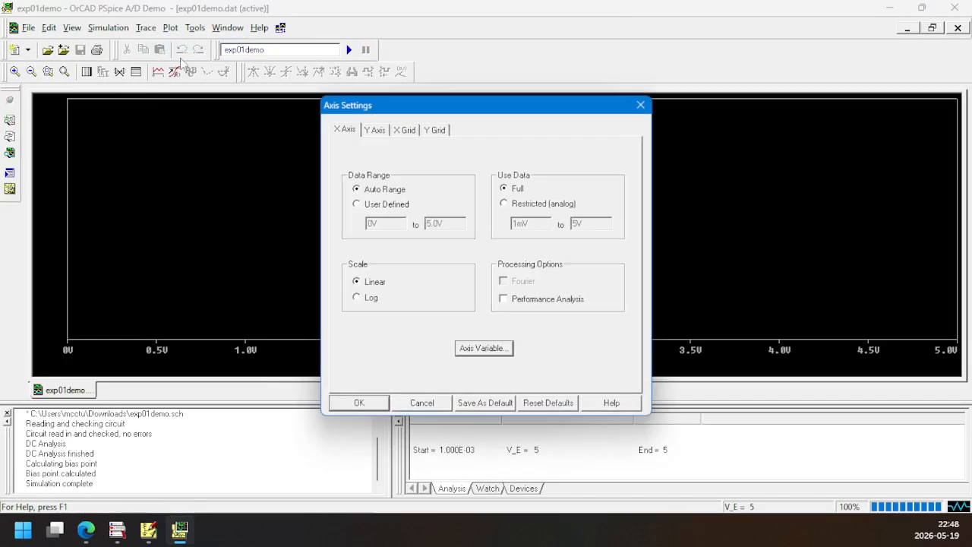
click(484, 348)
drag(175, 139, 825, 142)
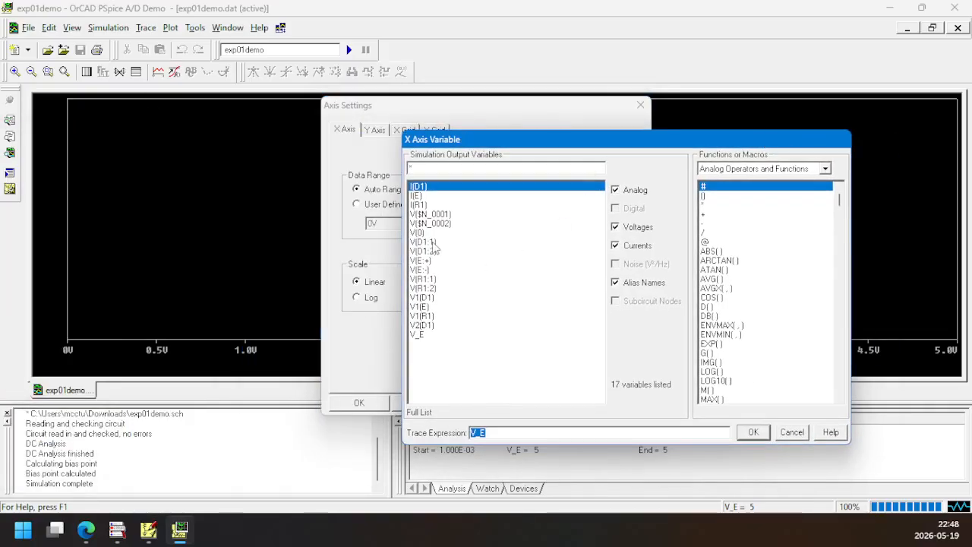
click(432, 242)
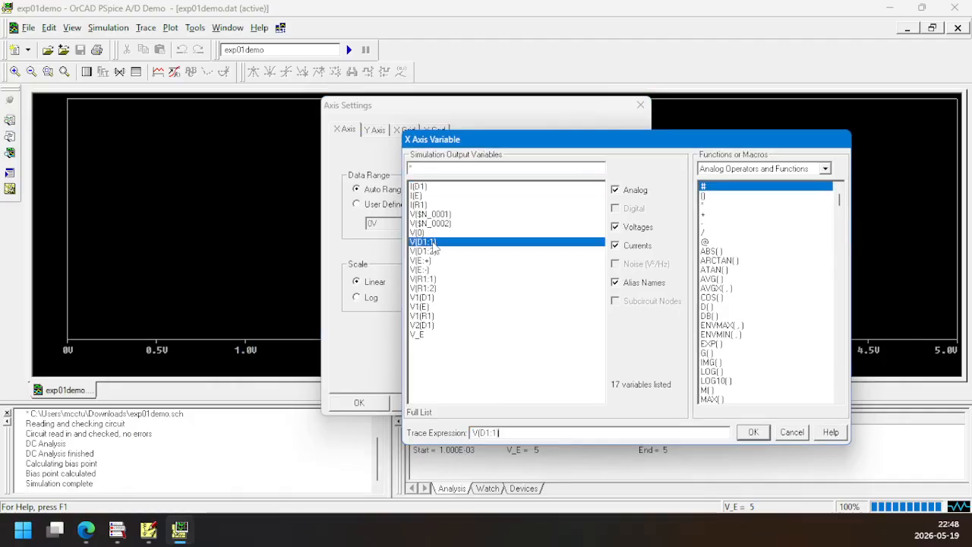
click(502, 432)
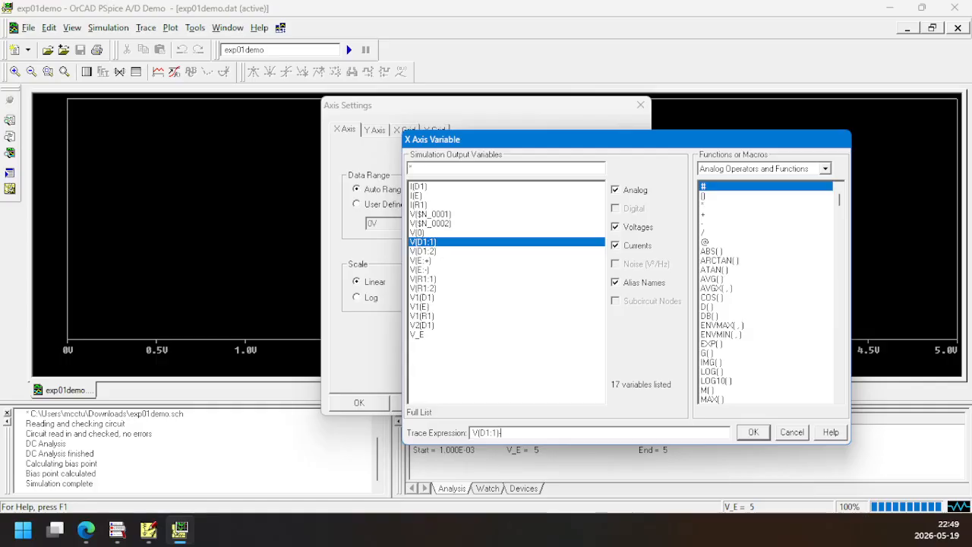
click(433, 252)
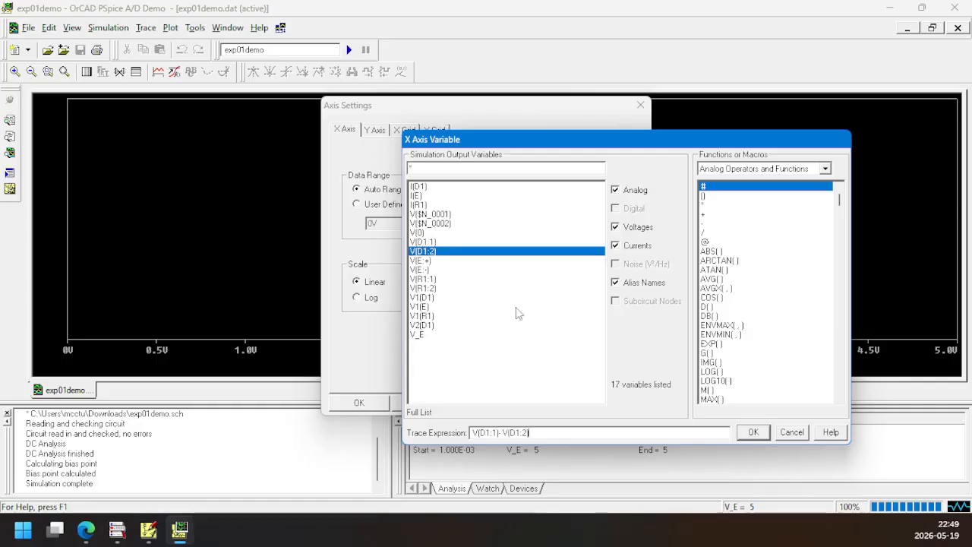
click(754, 432)
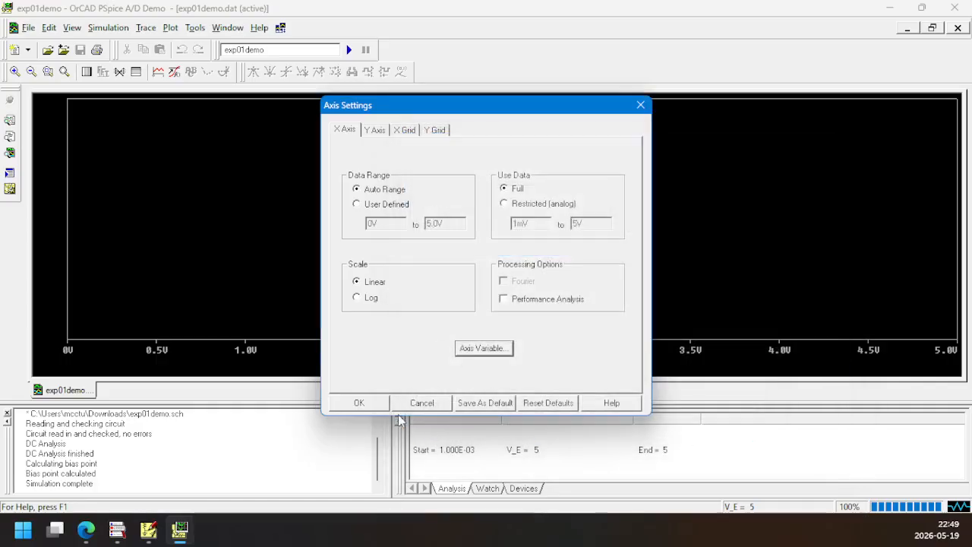
click(371, 403)
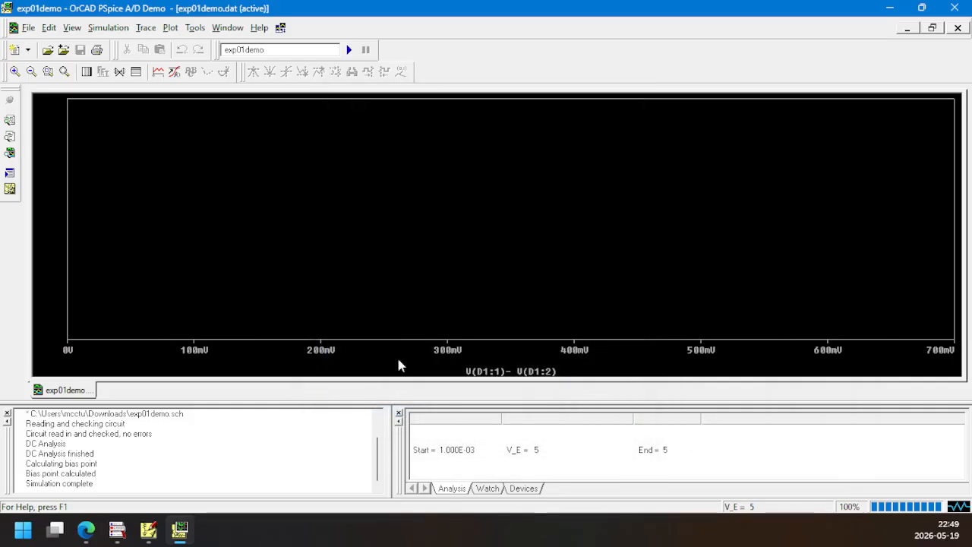
Add the diode current trace I(D1) to the plot against diode voltage
click(159, 72)
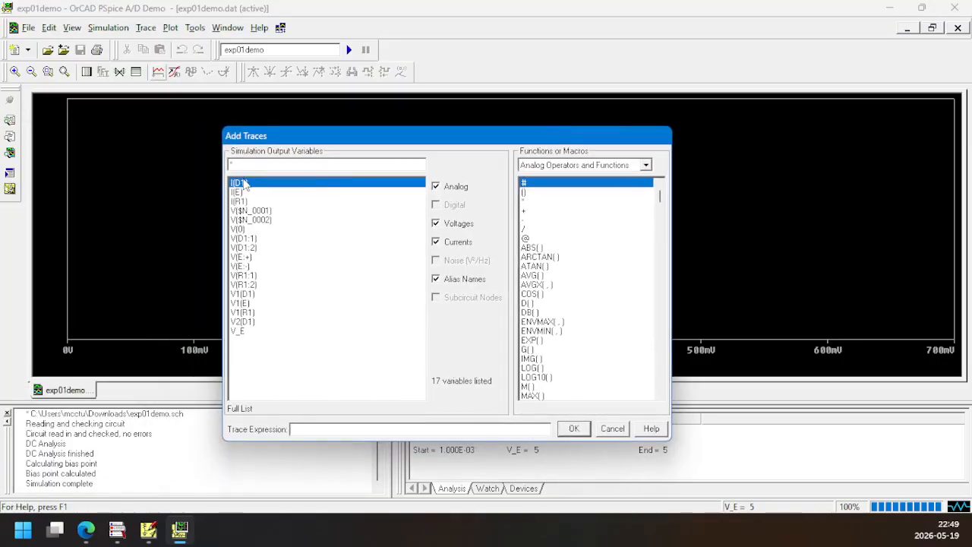
click(246, 184)
click(574, 429)
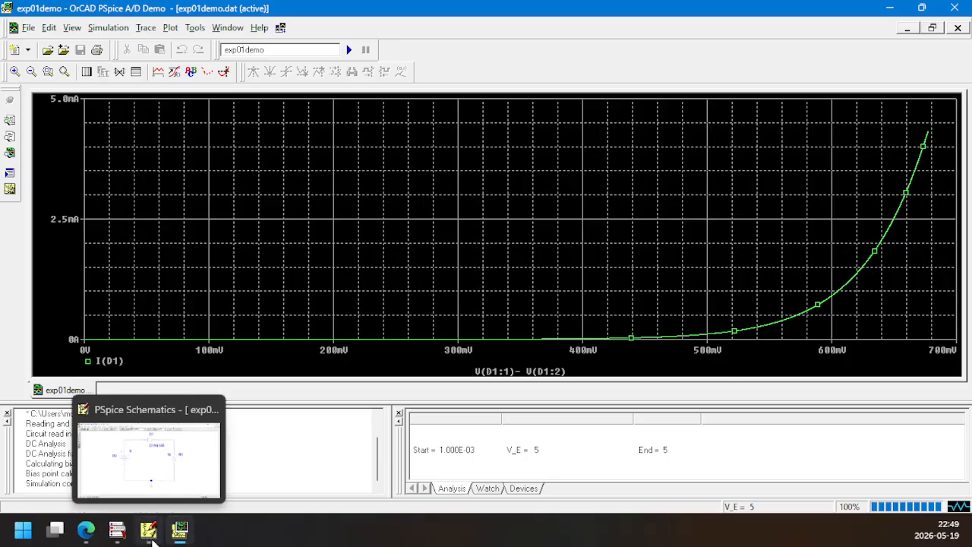
Switch to the lab manual PDF in Edge and examine the Figure 1 circuit diagram
click(85, 532)
scroll(462, 356, up, 10)
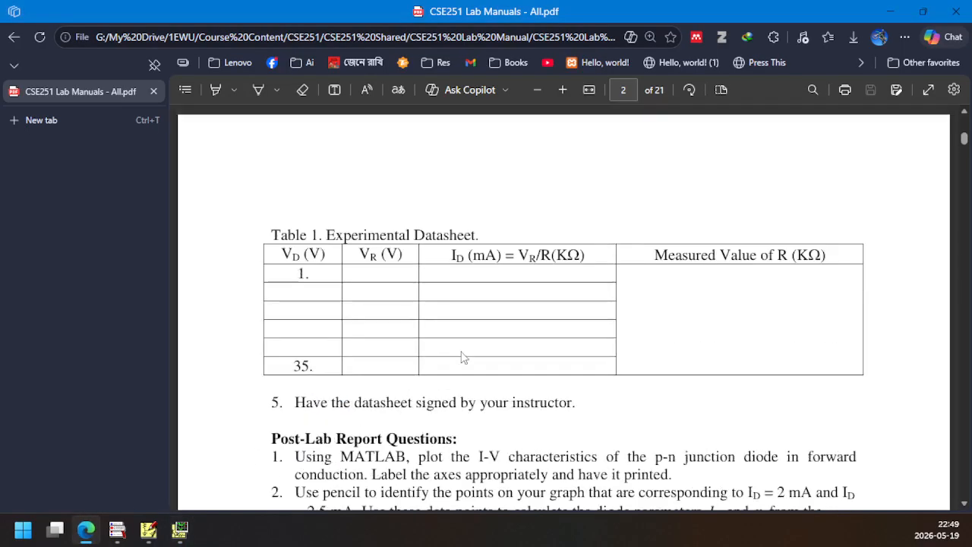
scroll(462, 355, up, 4)
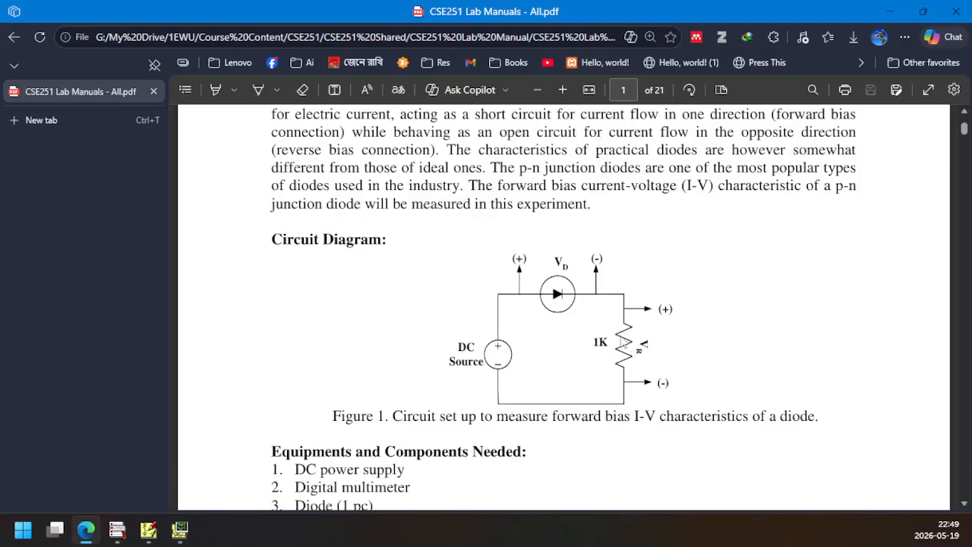
In the OrCAD PSpice A/D window, turn on the cursor and label a point near the top of the I(D1) curve at about 673 mV
click(181, 530)
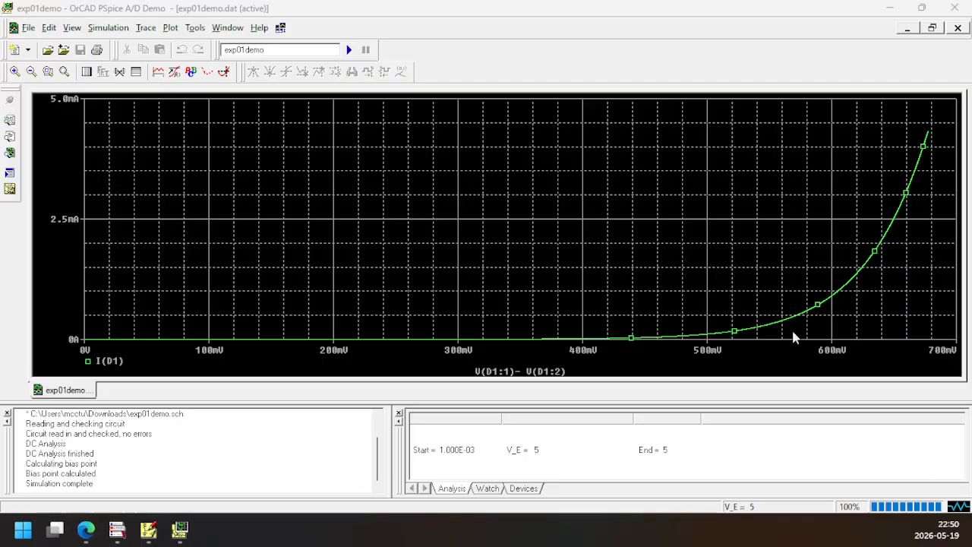
click(224, 91)
click(224, 72)
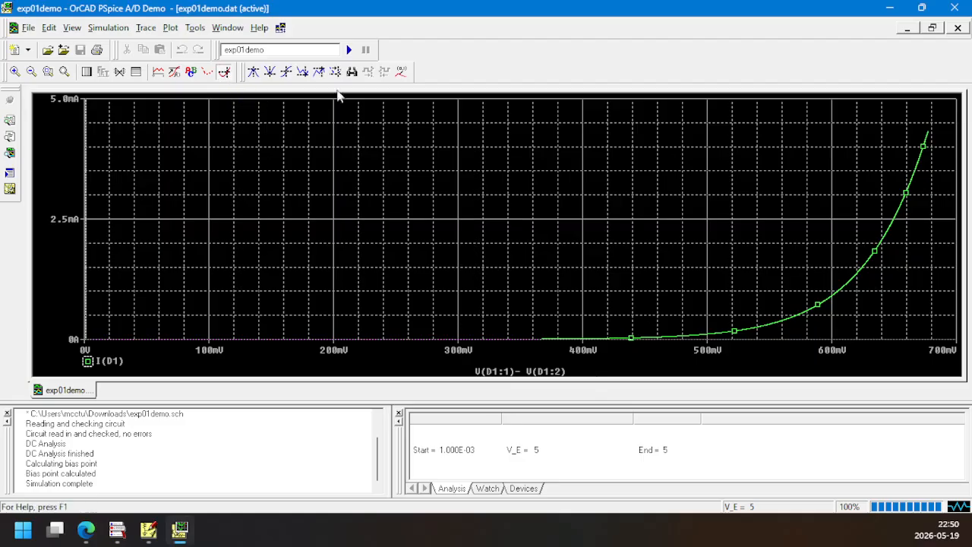
mouse_move(835, 300)
mouse_down()
mouse_move(896, 250)
mouse_move(922, 205)
mouse_up()
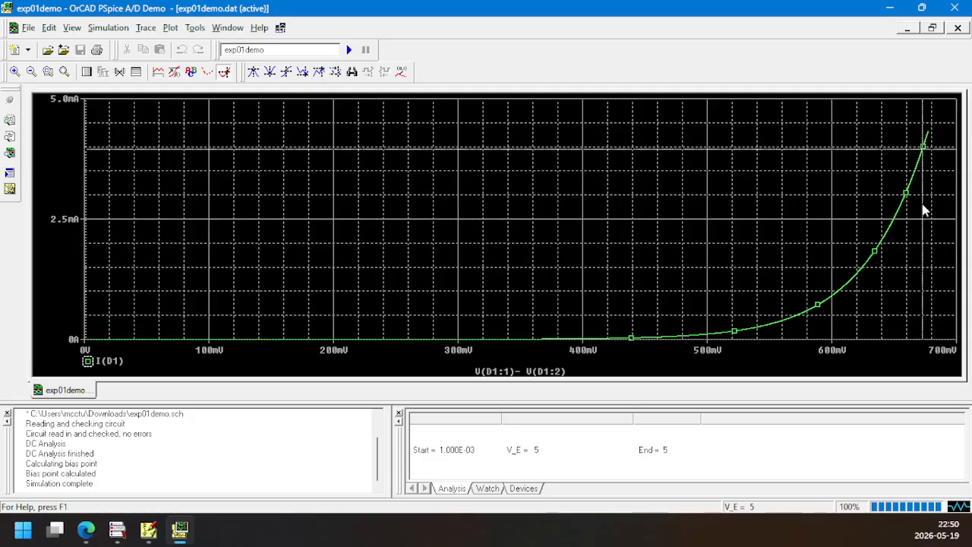
click(401, 72)
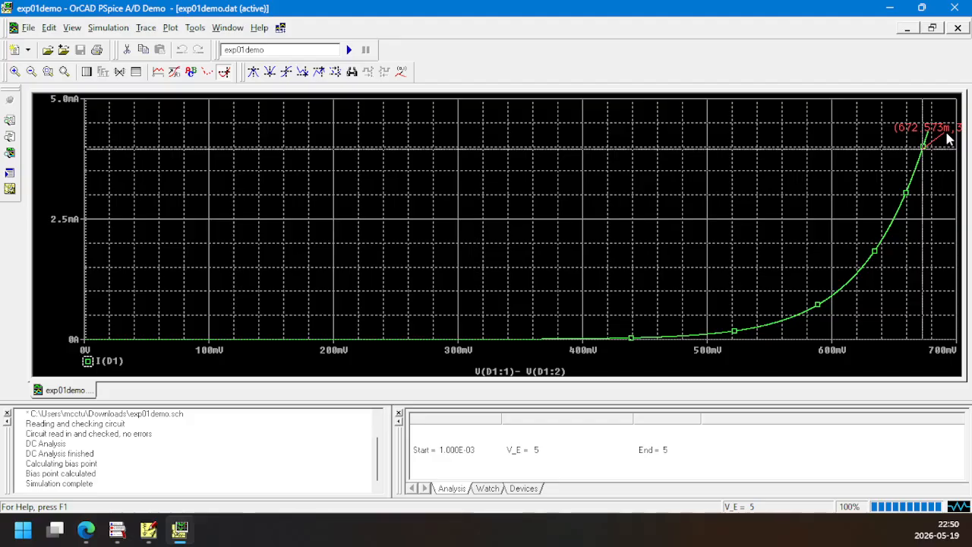
Label two lower points on the I(D1) curve at about 649 mV and 619 mV
click(893, 219)
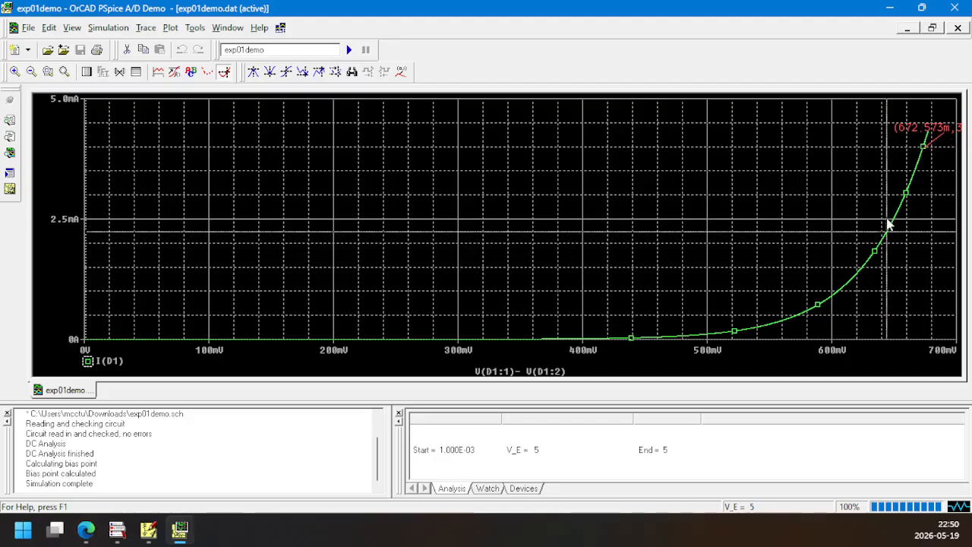
click(401, 71)
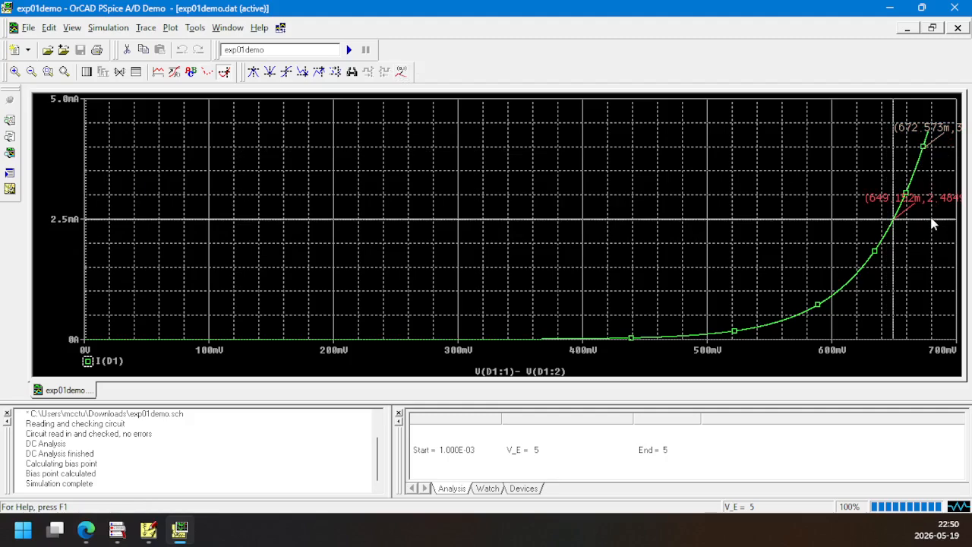
click(858, 274)
click(400, 74)
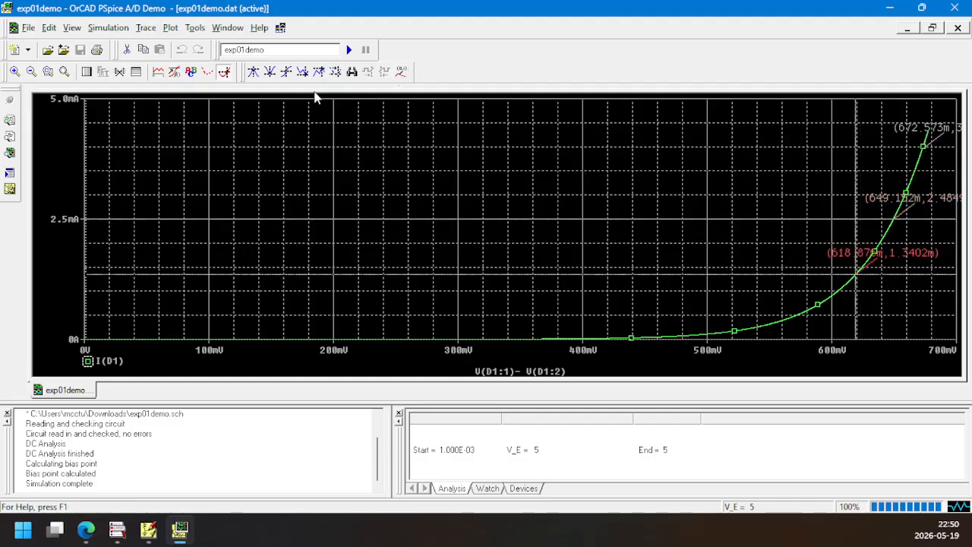
Set the X axis to a user-defined range of 0 V to 1 V and move the cursor to the curve's upper end
click(171, 28)
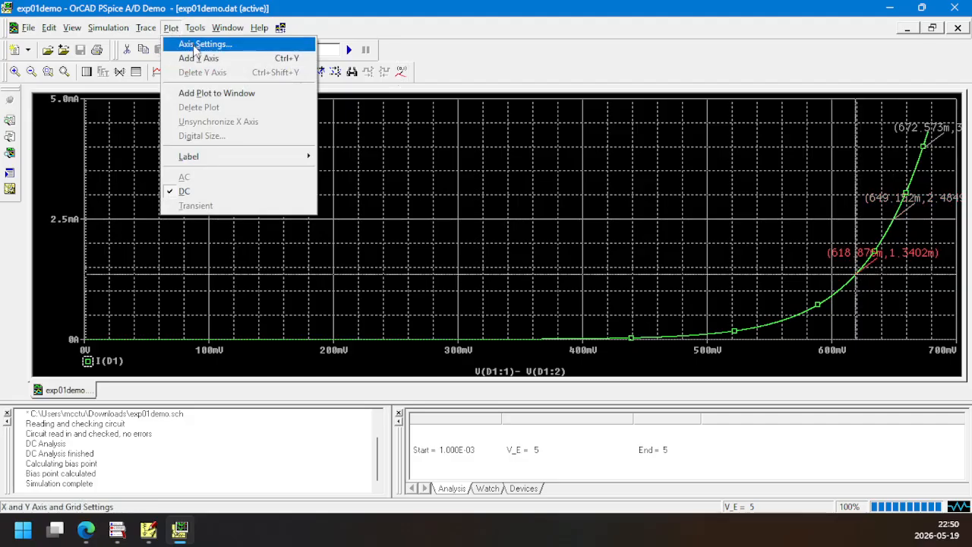
click(200, 45)
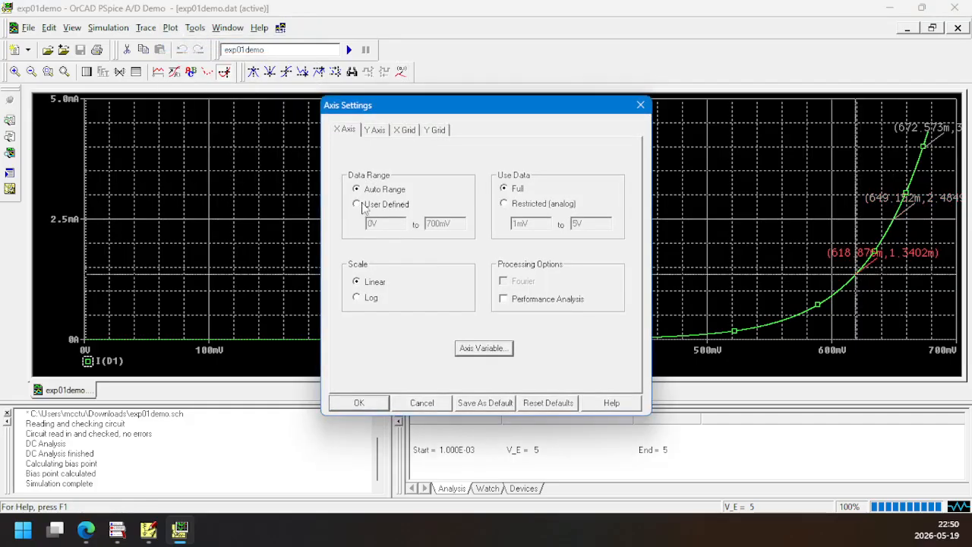
click(358, 204)
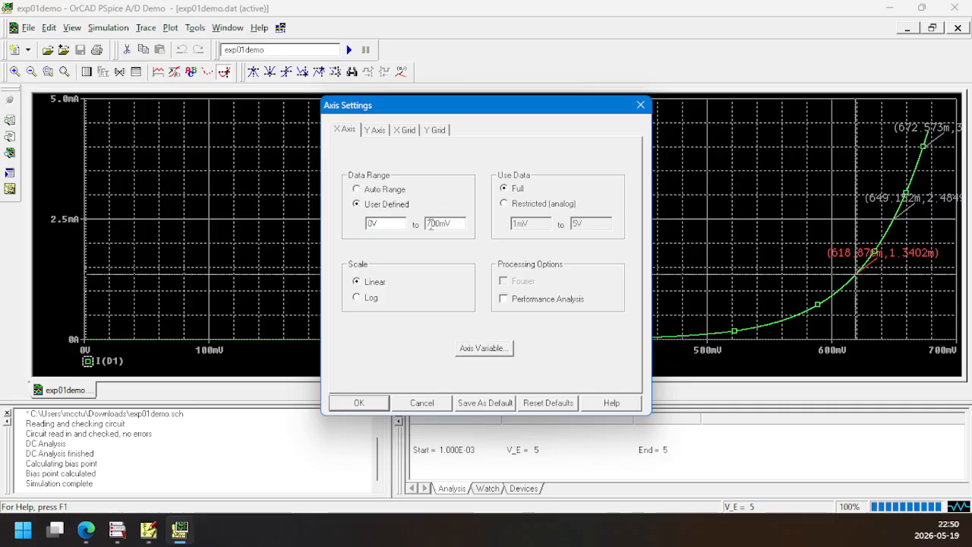
text(10)
click(360, 403)
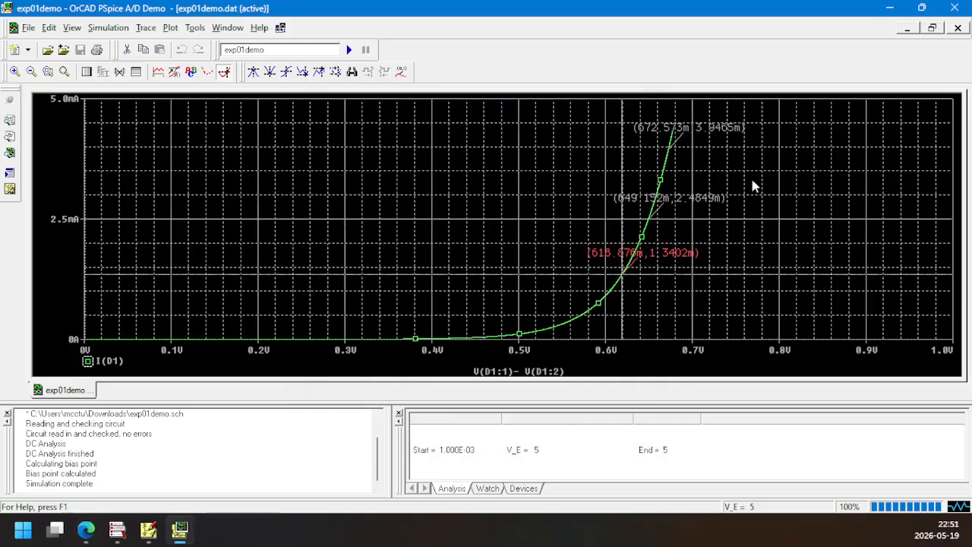
click(699, 158)
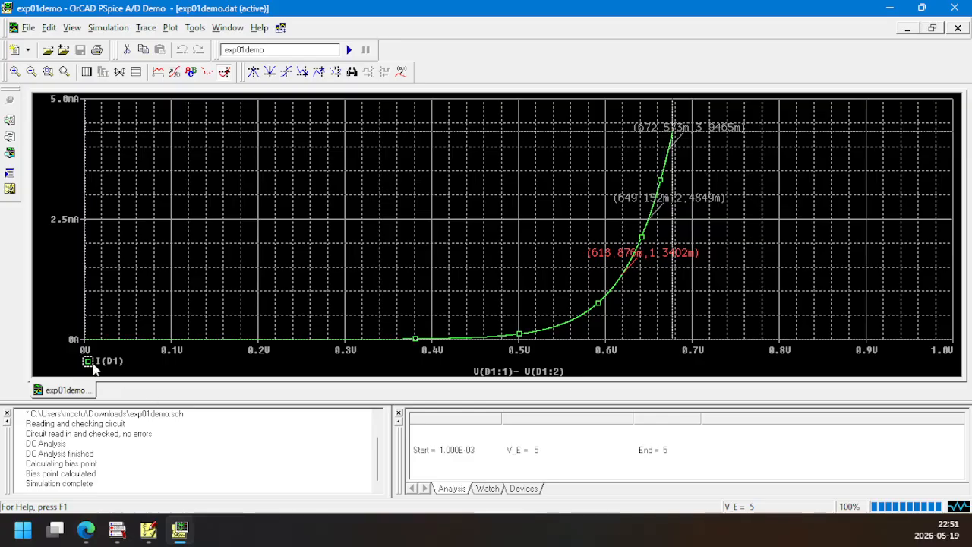
Turn off the cursor on the I(D1) plot and try to open its print preview twice
click(224, 72)
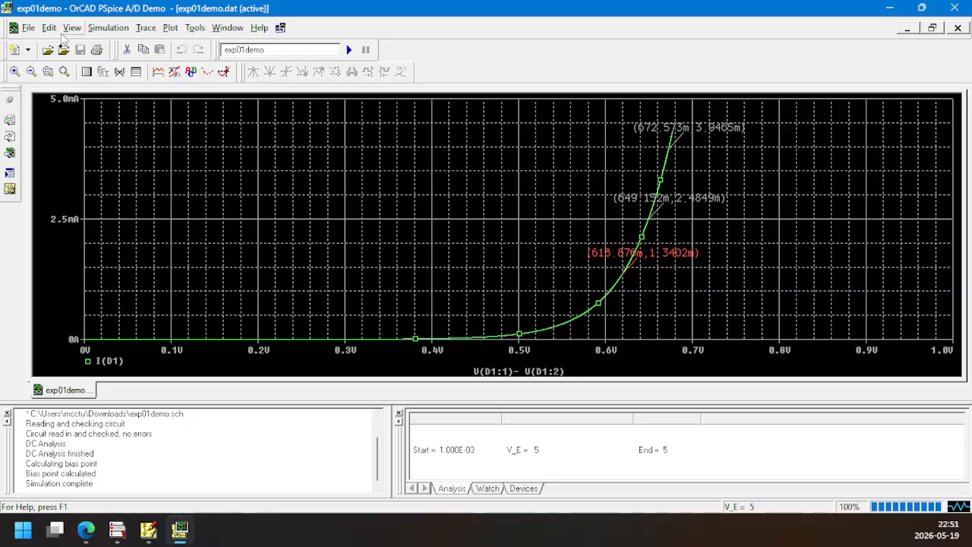
click(29, 29)
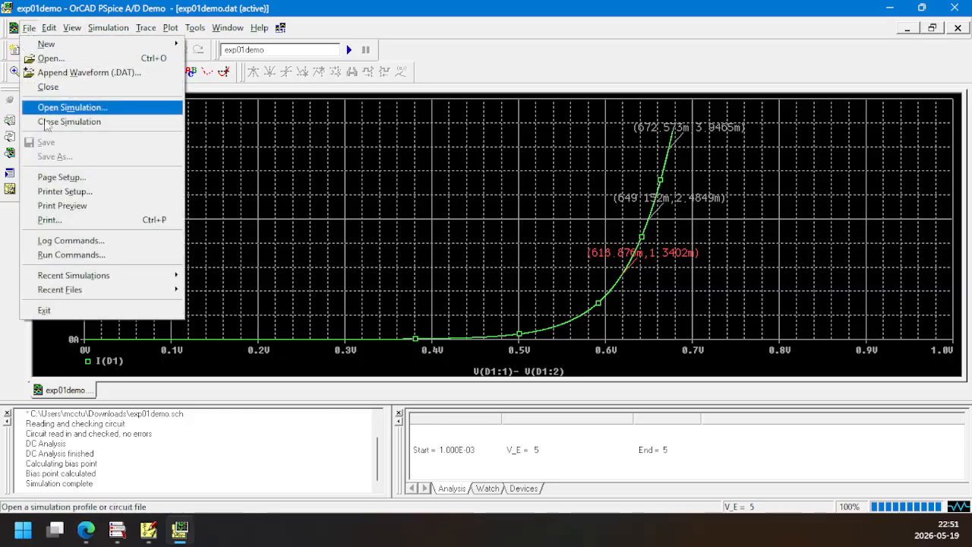
click(64, 207)
click(569, 294)
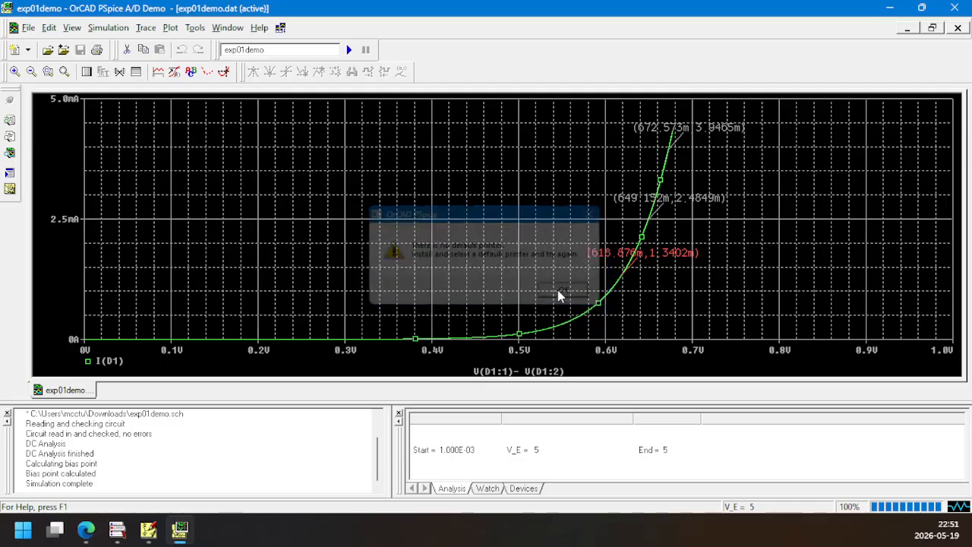
click(28, 28)
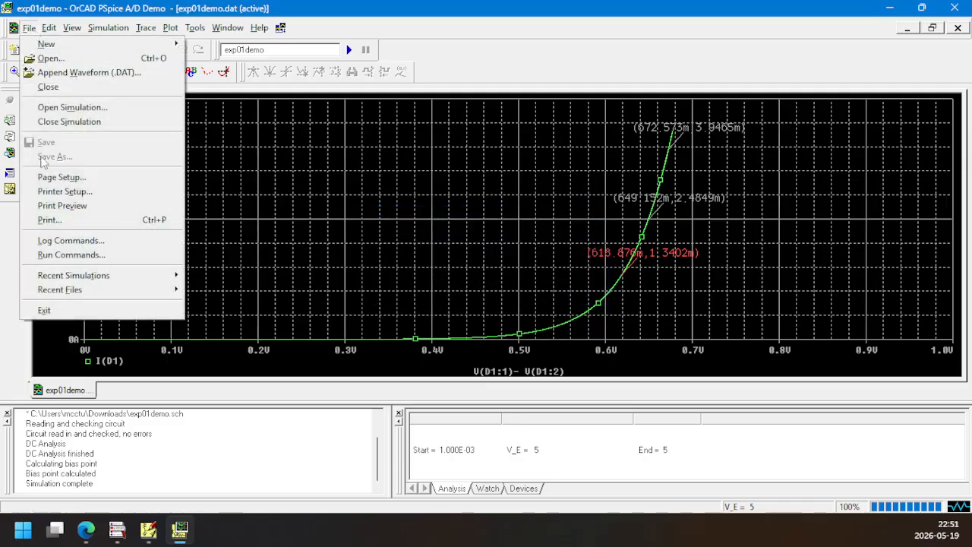
click(68, 207)
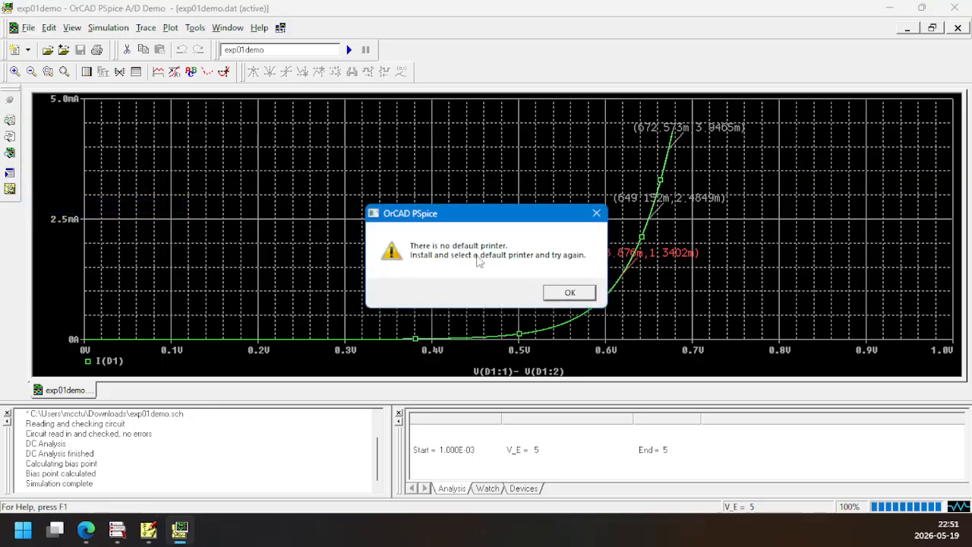
click(575, 293)
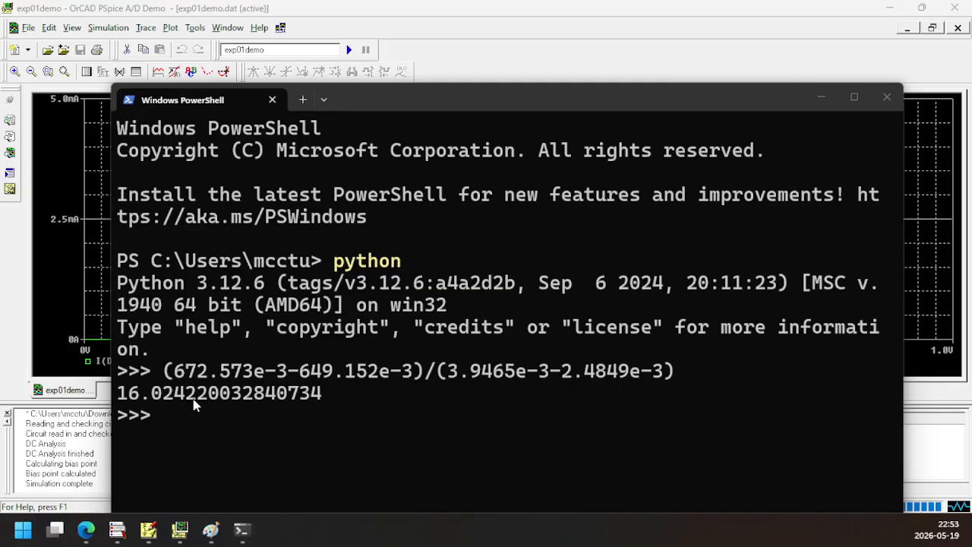
Narrow the PowerShell window and move it so the labelled points on the I(D1) curve stay uncovered
drag(165, 372, 285, 379)
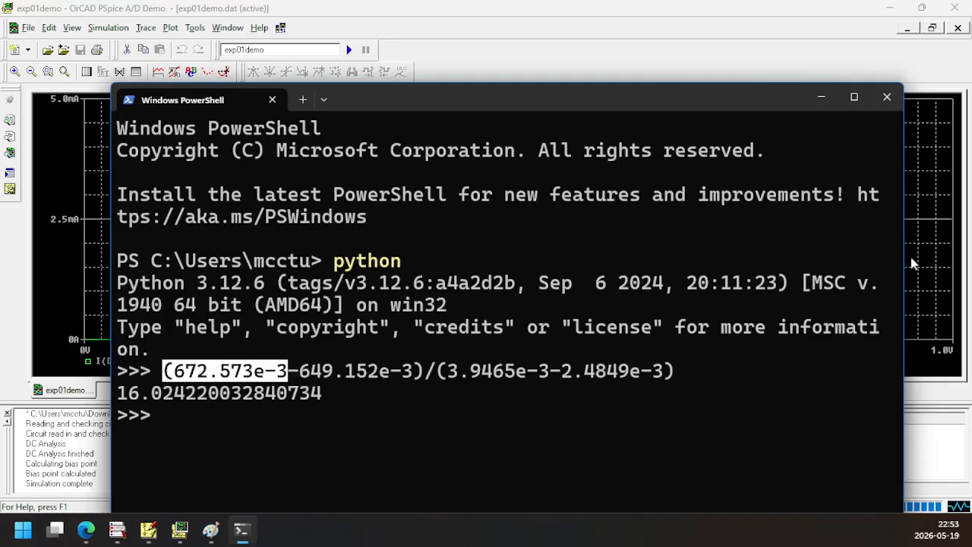
drag(912, 262, 570, 260)
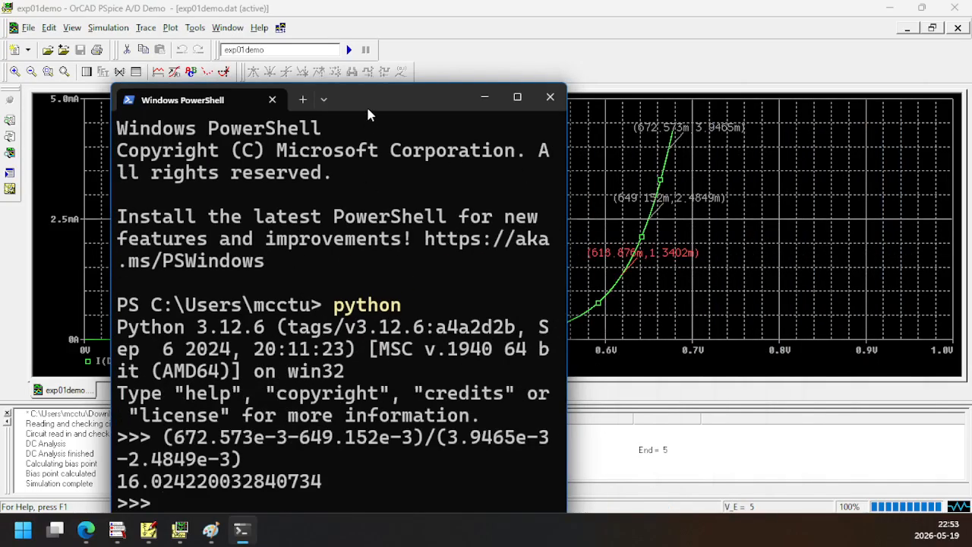
drag(367, 114, 328, 53)
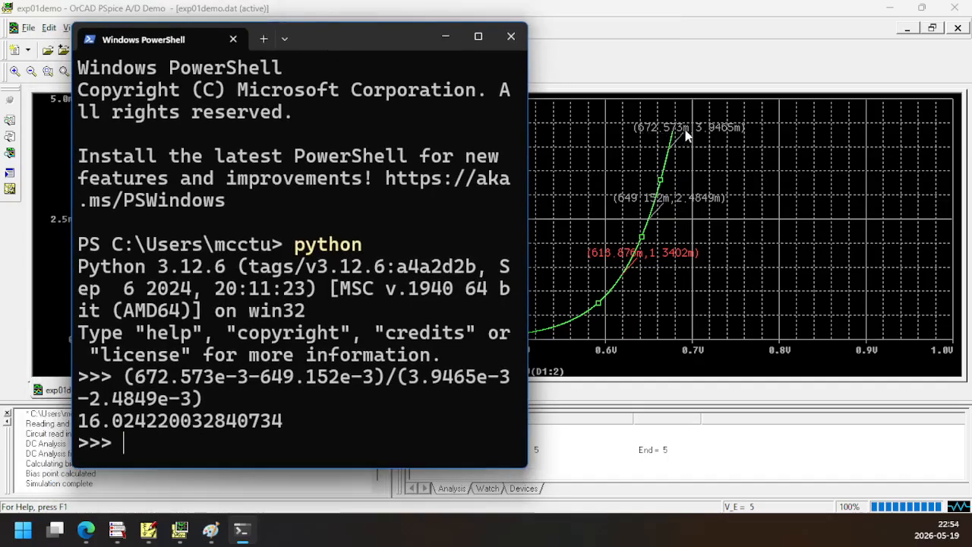
Check the Python slope calculation's voltage difference, current difference and result against the labelled curve points, and return to the plot
drag(134, 378, 215, 383)
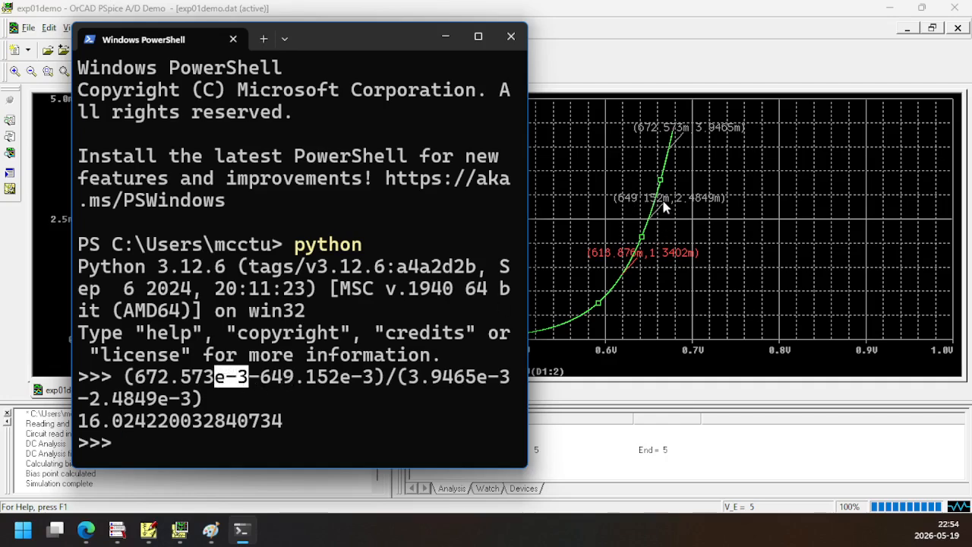
drag(374, 384, 136, 387)
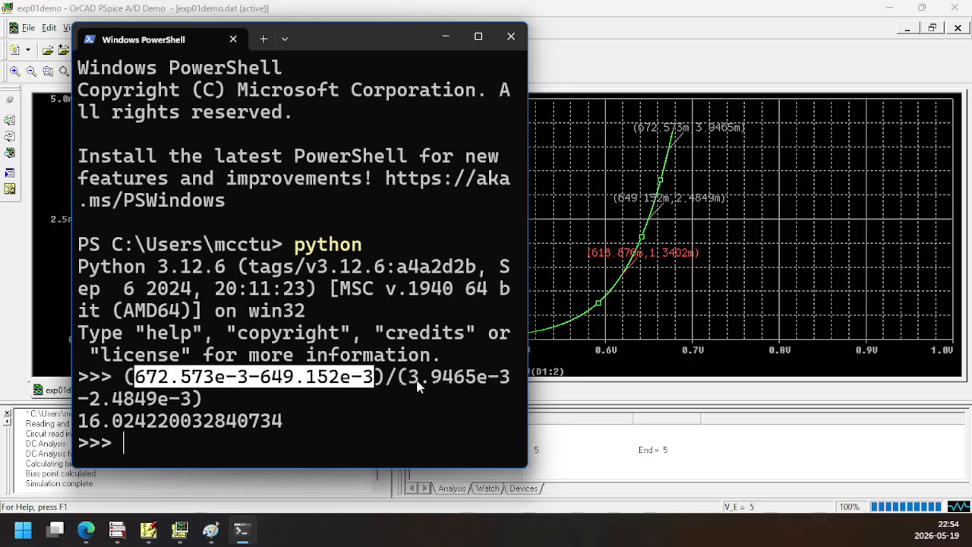
key(ctrl+c)
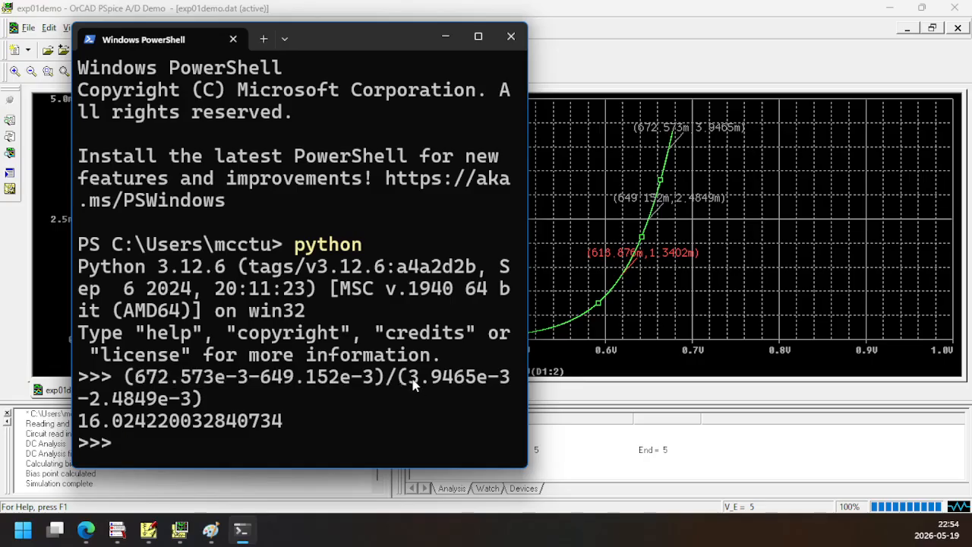
drag(410, 383, 487, 384)
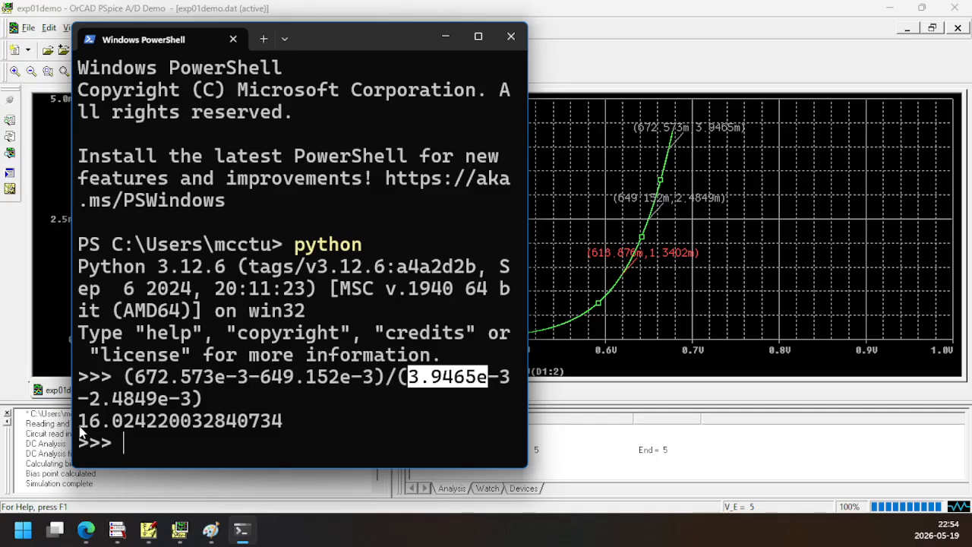
drag(79, 425, 320, 431)
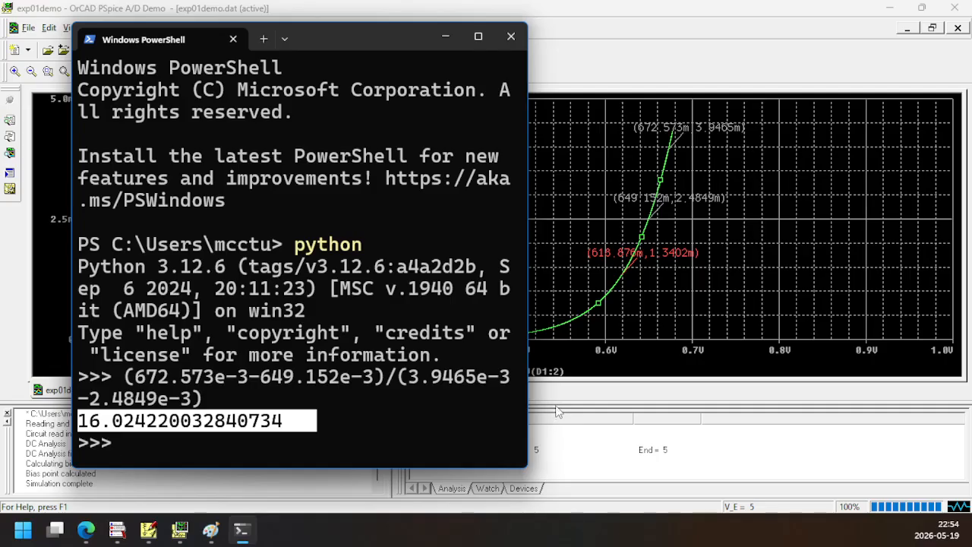
click(573, 369)
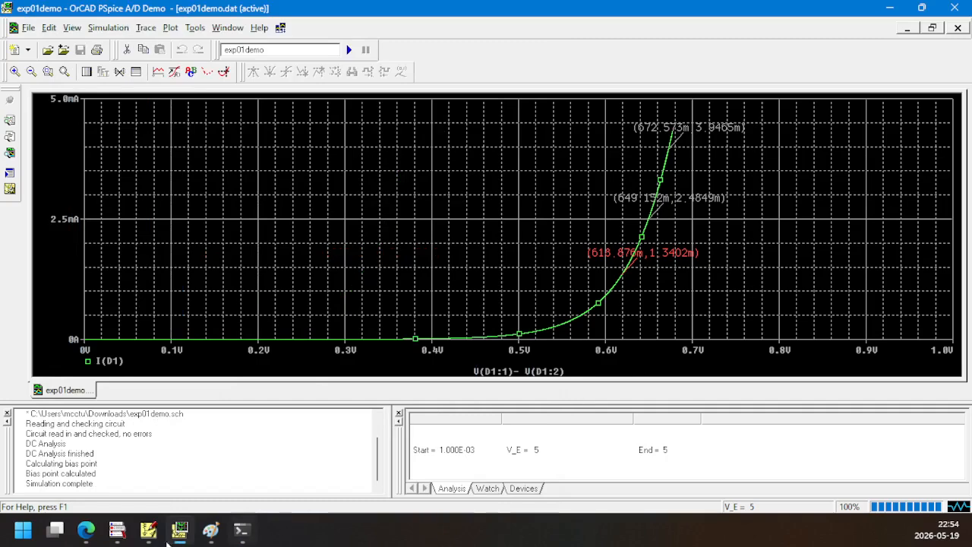
Switch to PSpice Schematics, rerun the exp01demo simulation and go to its results in PSpice A/D
click(148, 529)
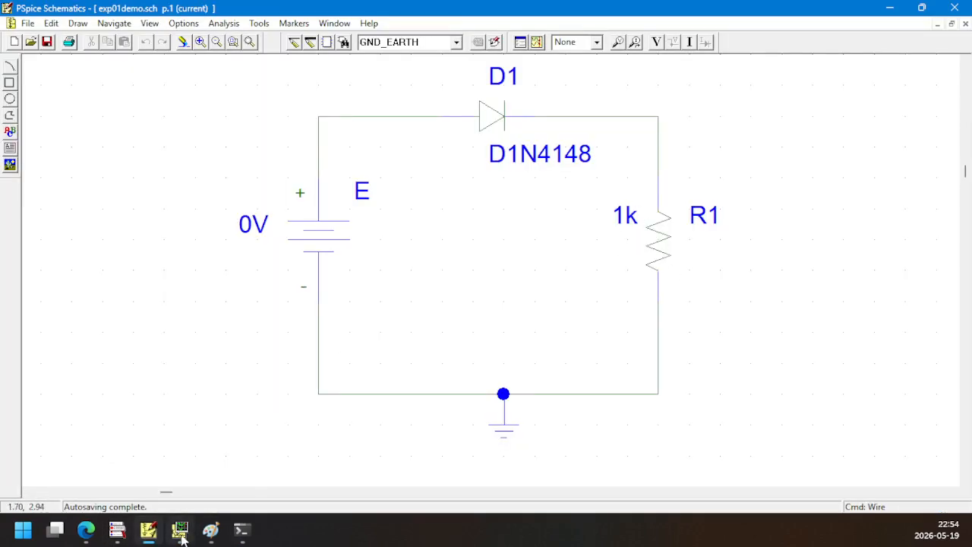
click(148, 532)
click(148, 532)
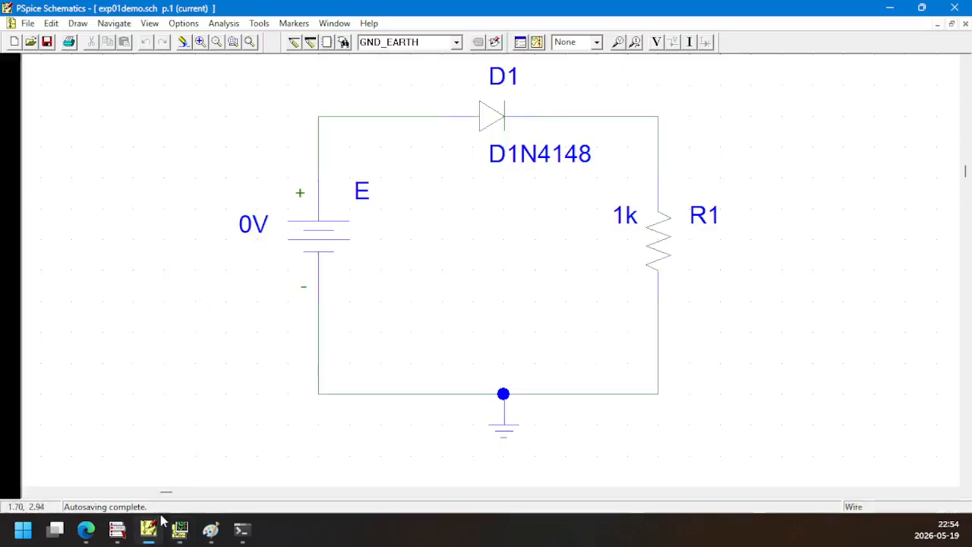
click(537, 42)
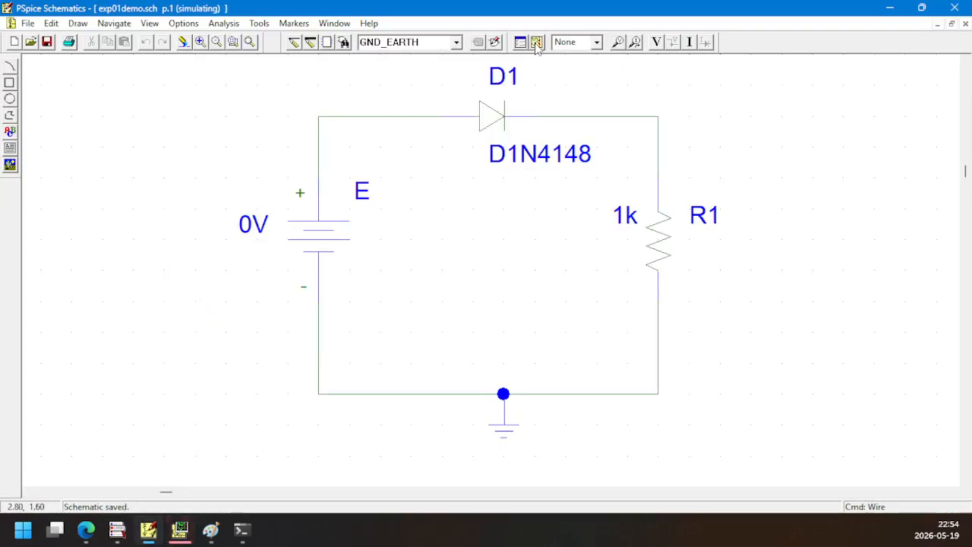
click(179, 530)
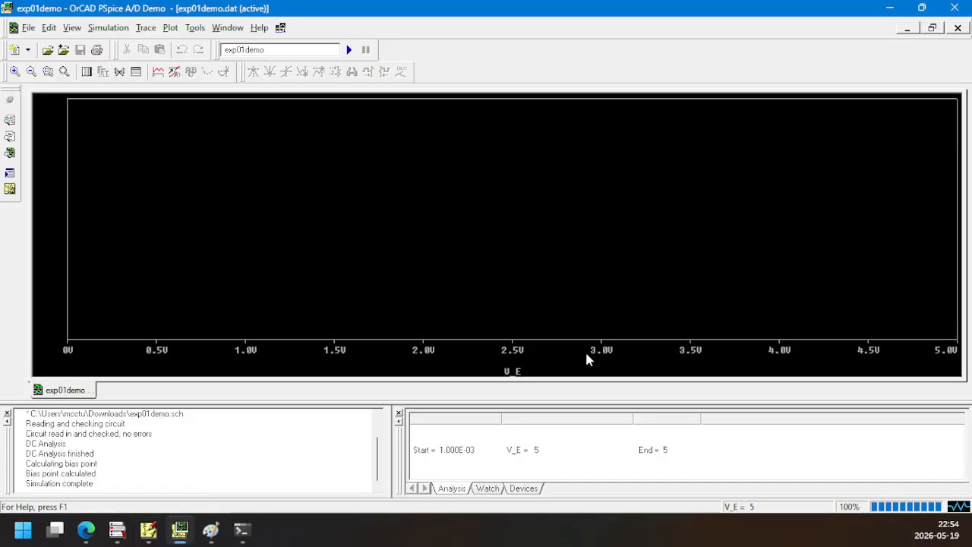
Add the I(D1) trace to the empty plot against V_E
click(158, 72)
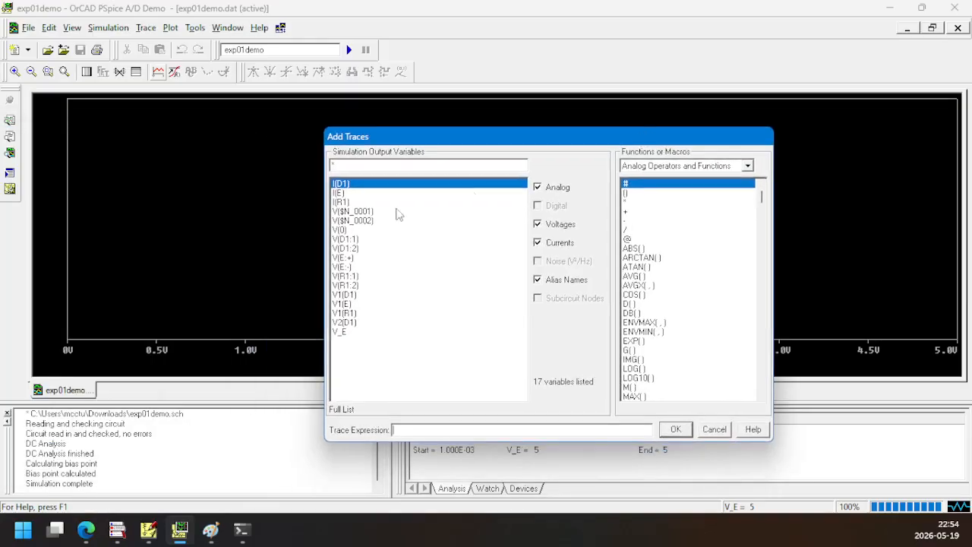
text(I(D1))
click(676, 430)
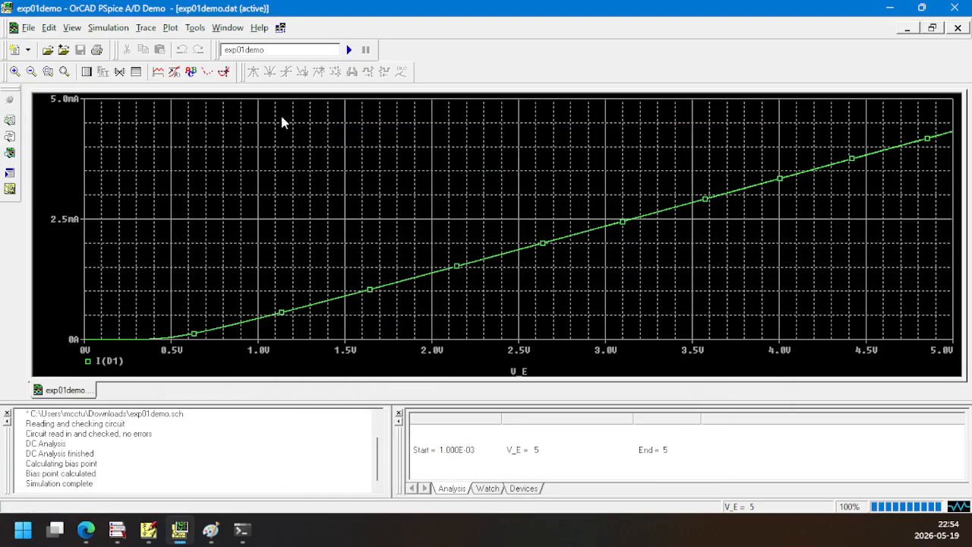
Turn on the cursor and label two points on the I(D1) line at about 3.80 V and 3.25 V
click(225, 75)
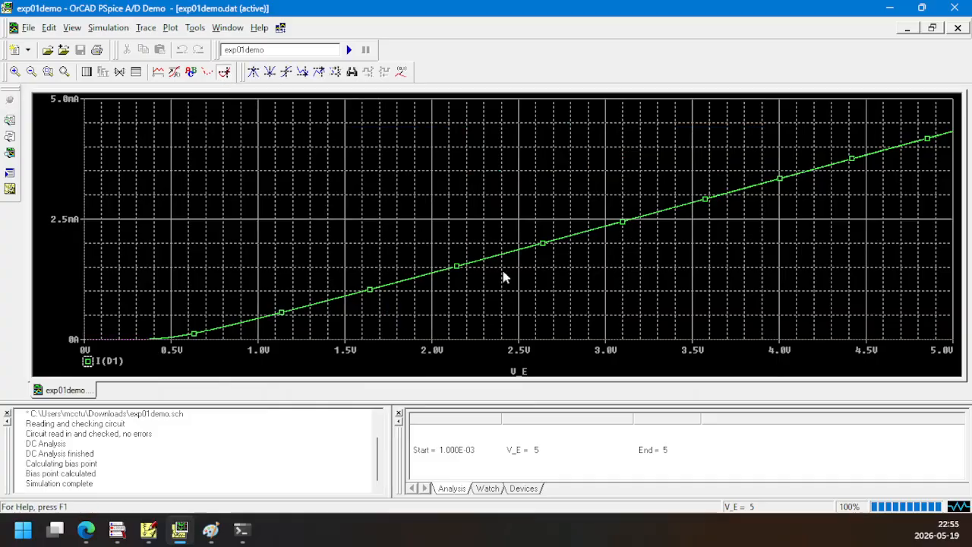
click(773, 220)
mouse_move(779, 223)
mouse_down()
mouse_move(787, 221)
mouse_move(727, 226)
mouse_move(748, 226)
mouse_up()
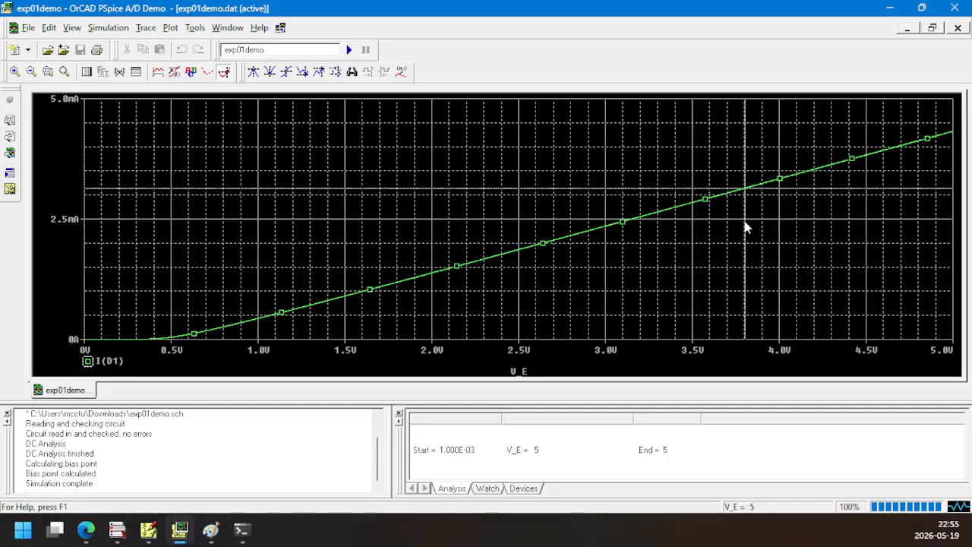
click(402, 71)
mouse_move(707, 232)
mouse_down()
mouse_move(627, 230)
mouse_move(648, 233)
mouse_up()
click(402, 72)
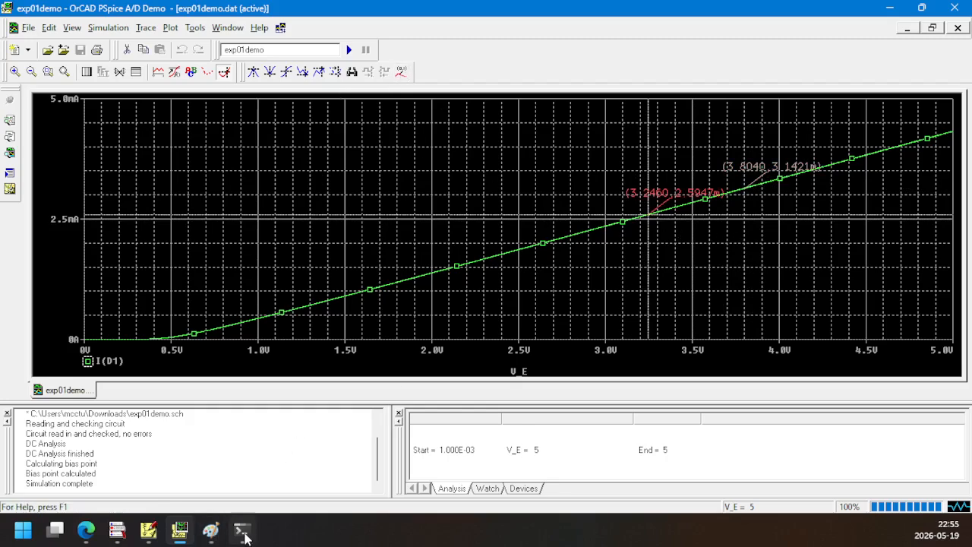
Switch to PowerShell, compute (3.8040-3.2460)/(3.1421e-3-2.5947e-3) in Python and compare the result with the earlier resistance
click(243, 531)
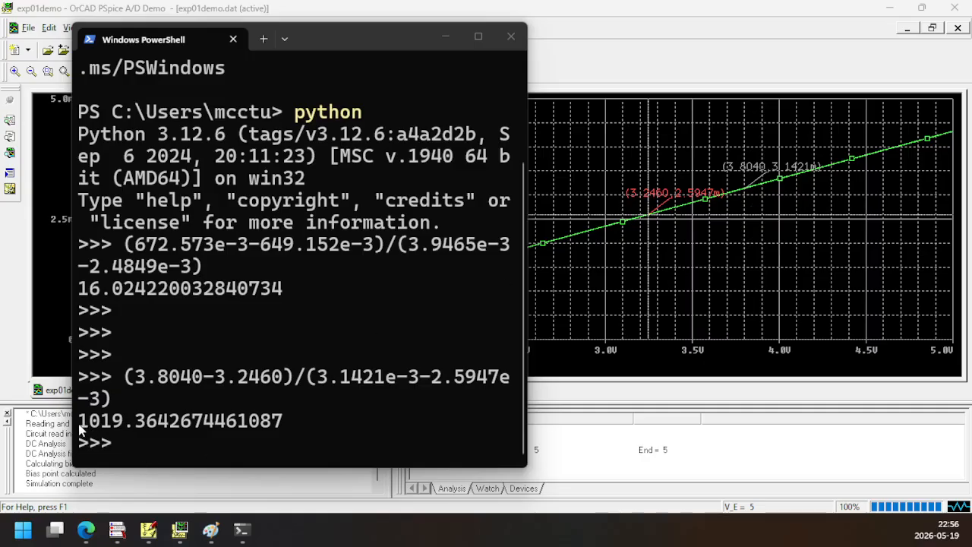
drag(79, 427, 192, 430)
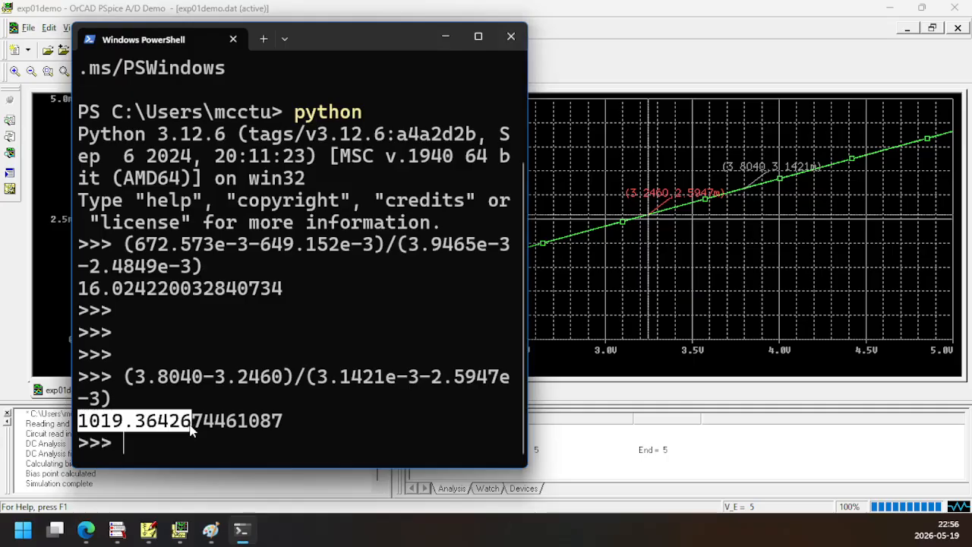
drag(81, 293, 157, 296)
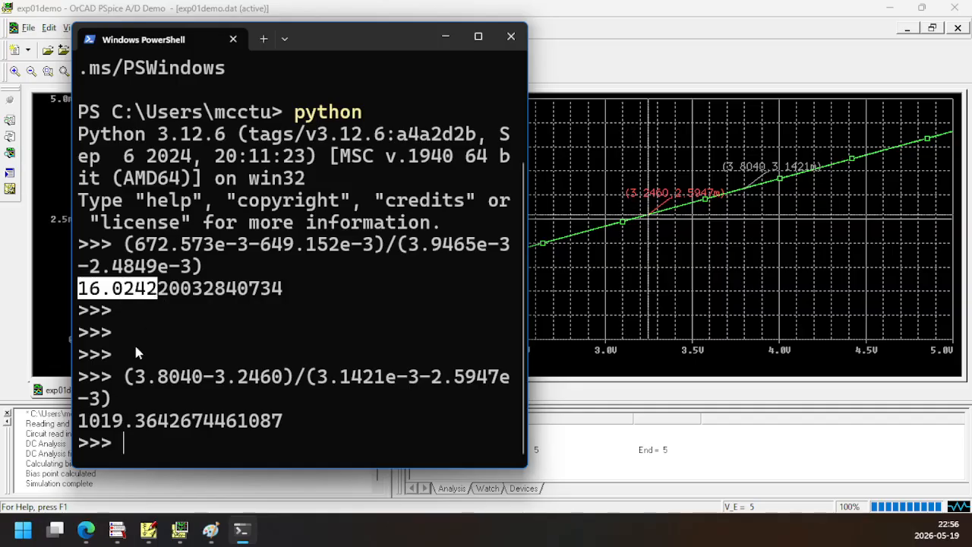
drag(99, 426, 129, 430)
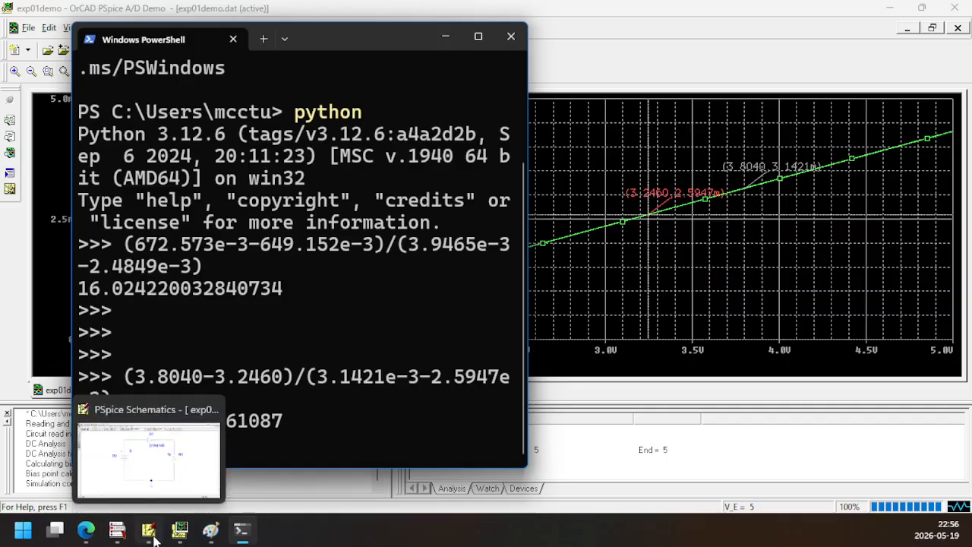
Look at the circuit in PSpice Schematics, and return to PowerShell to compare both computed resistances with R1
click(154, 539)
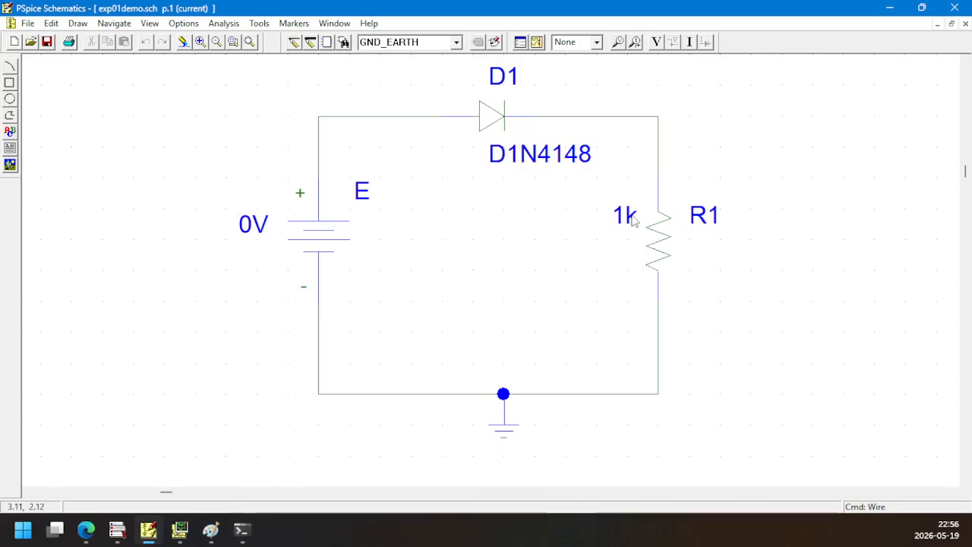
click(241, 531)
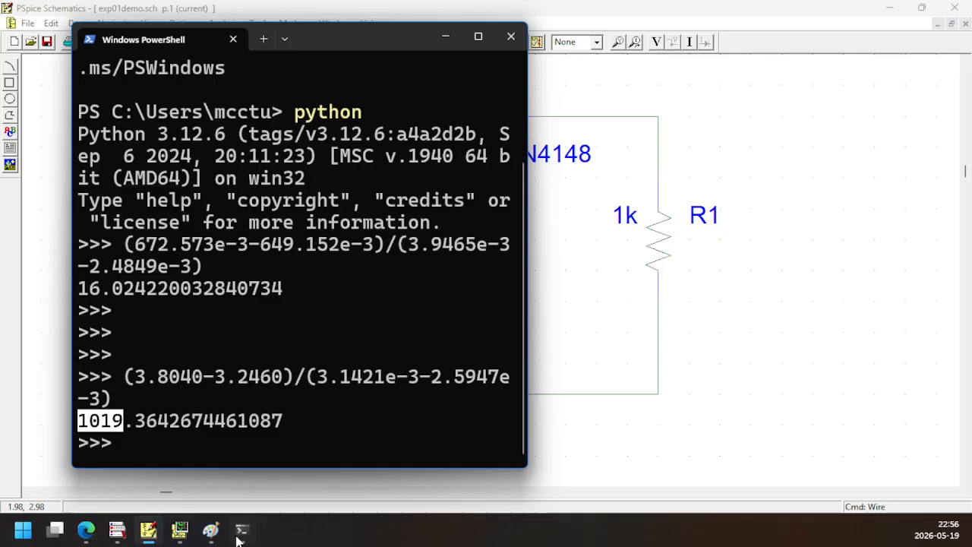
double_click(87, 289)
drag(79, 421, 122, 421)
Review the labelled I(D1) plot in PSpice A/D, and switch to Paint to select the circuit diagram annotated with V_E
click(180, 531)
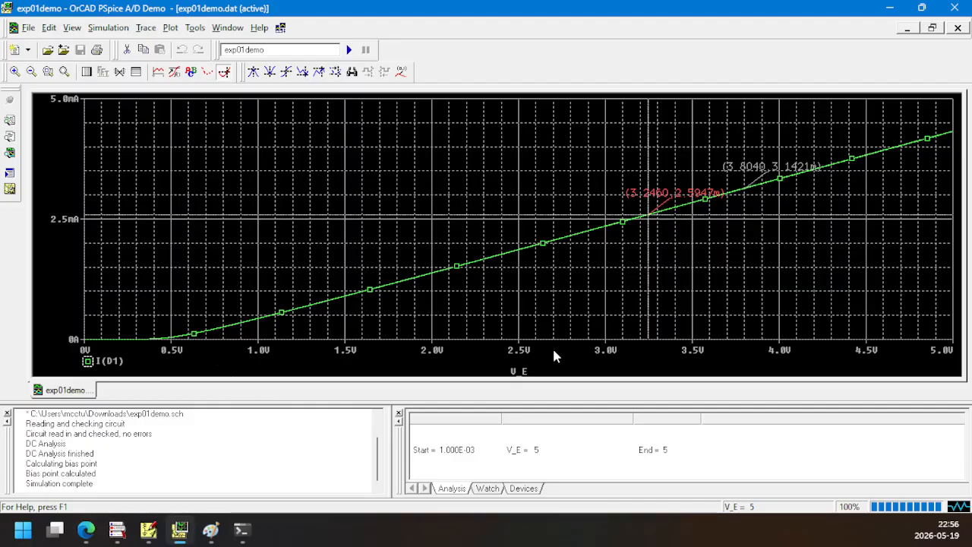
mouse_move(135, 540)
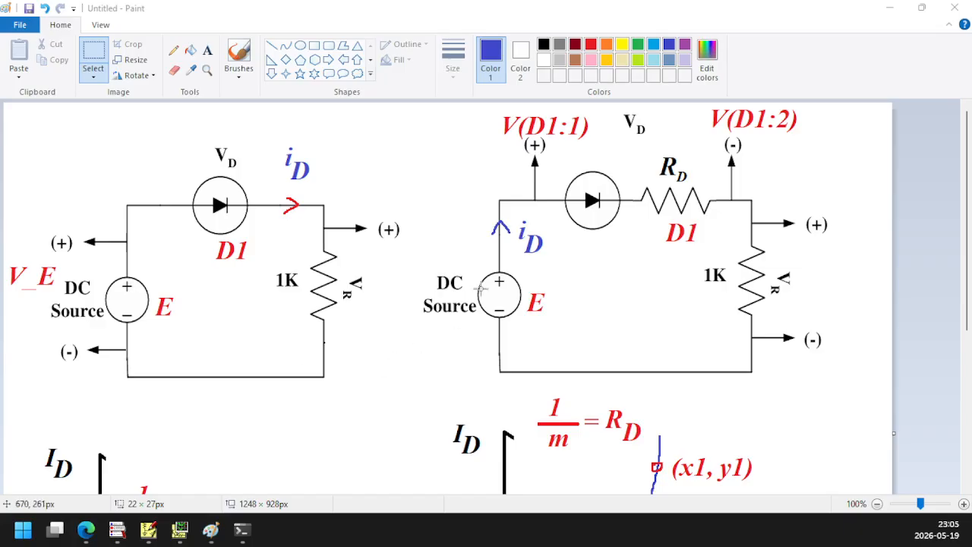
click(181, 537)
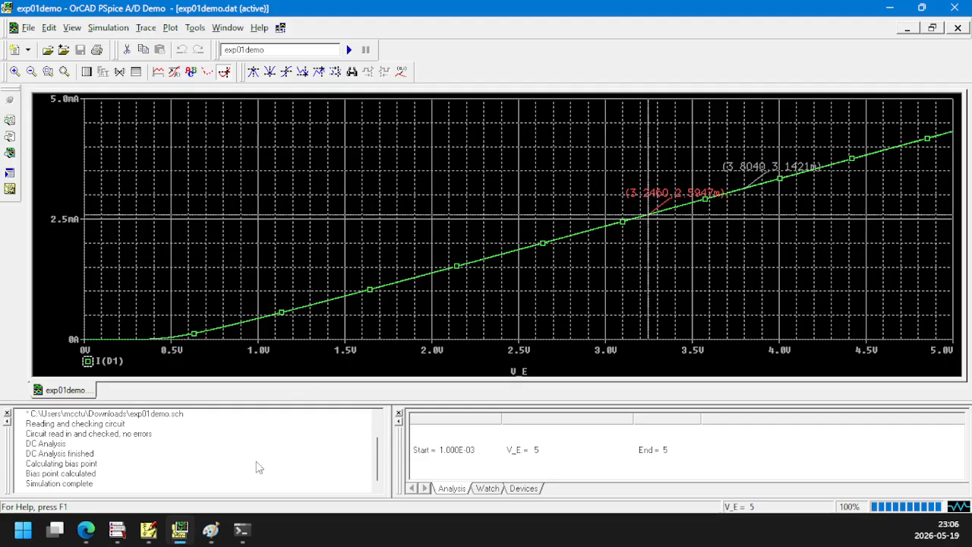
click(210, 529)
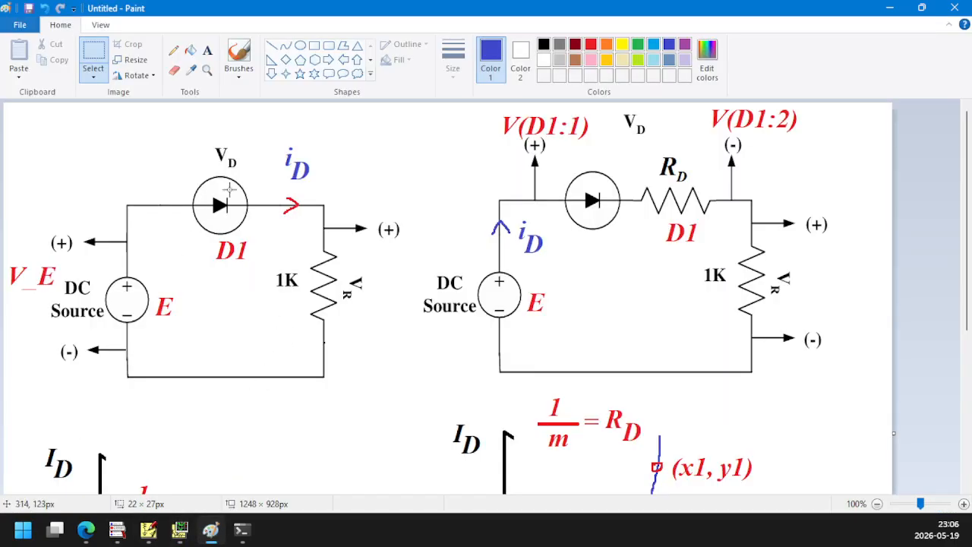
drag(13, 121, 385, 419)
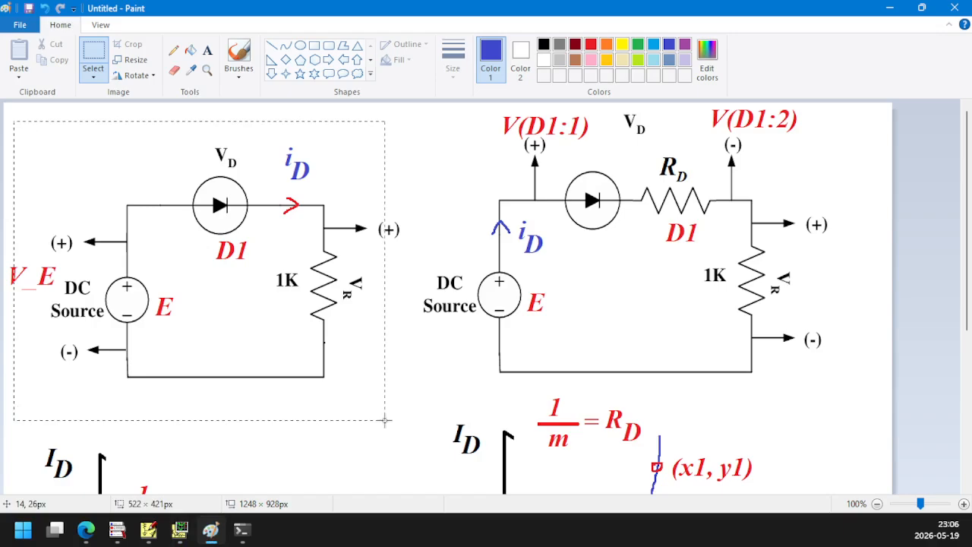
Draw a blue rectangle of about 303 × 293 px around the diode and 1K resistor in the left circuit diagram
drag(296, 342, 309, 345)
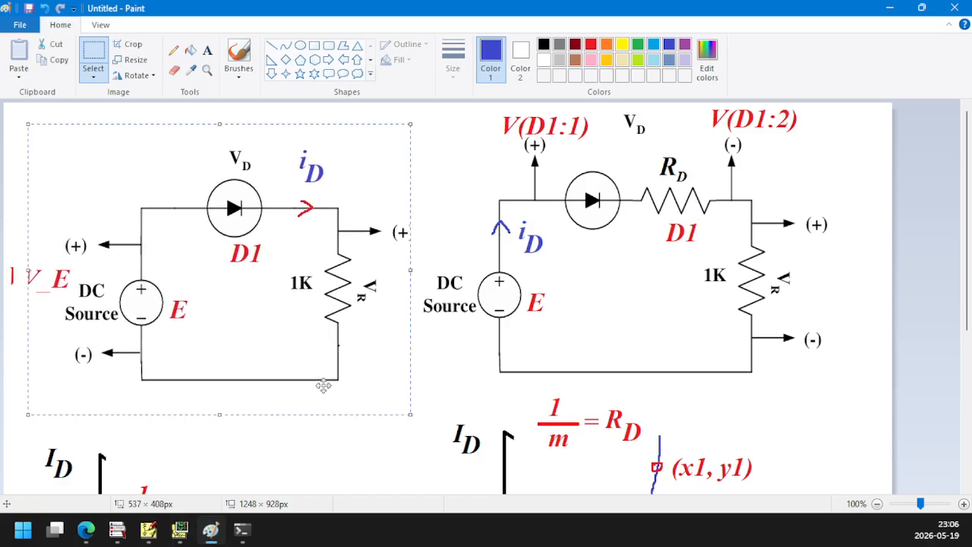
key(ctrl+z)
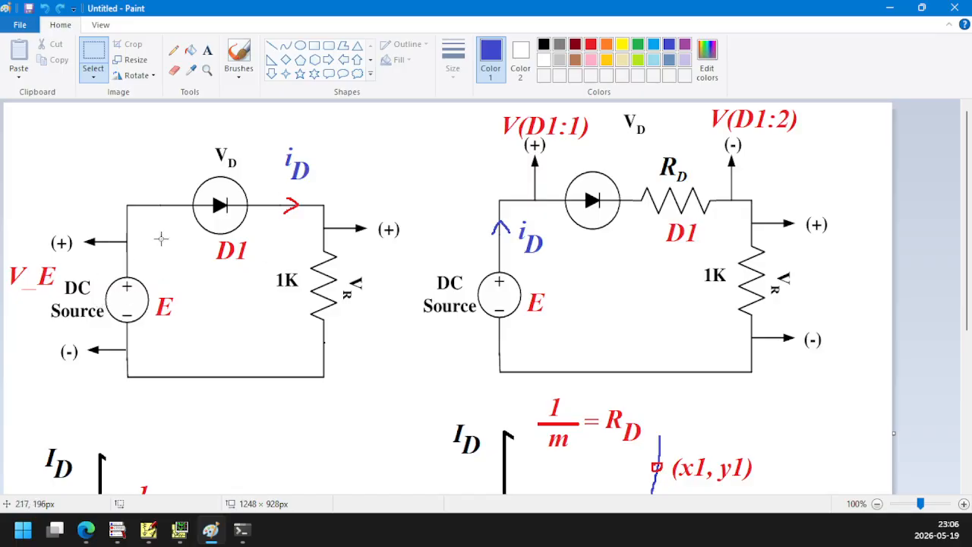
click(314, 45)
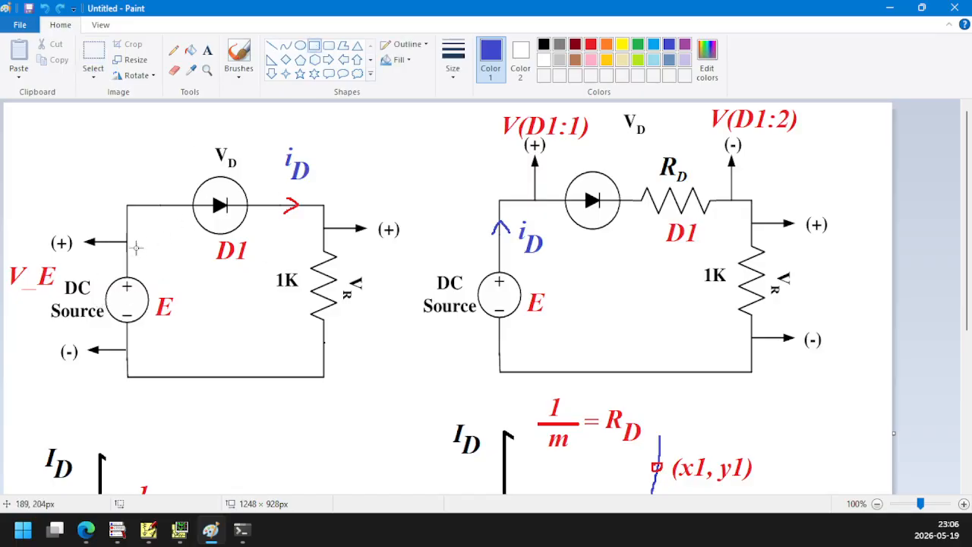
drag(37, 216, 164, 365)
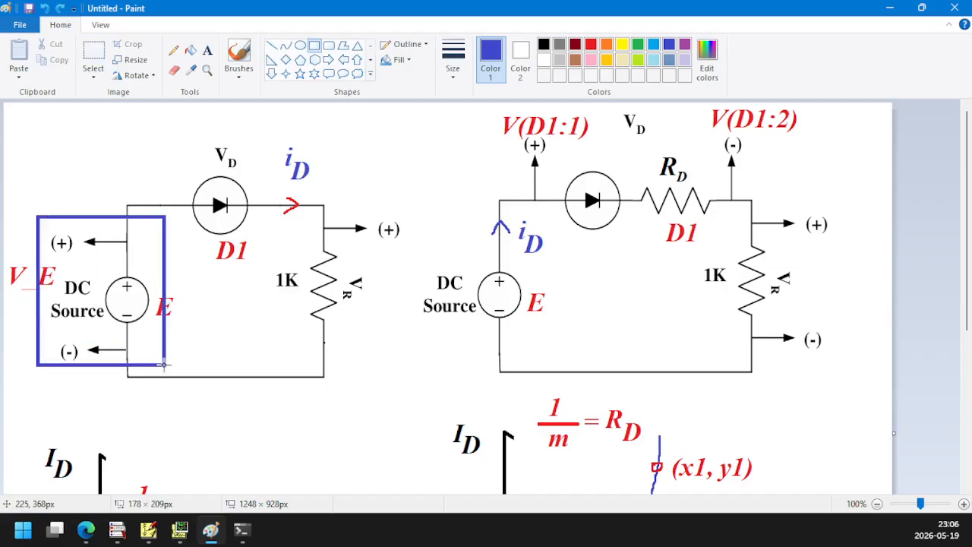
key(ctrl+z)
mouse_move(189, 131)
mouse_down()
mouse_move(279, 260)
mouse_move(389, 348)
mouse_move(403, 341)
mouse_up()
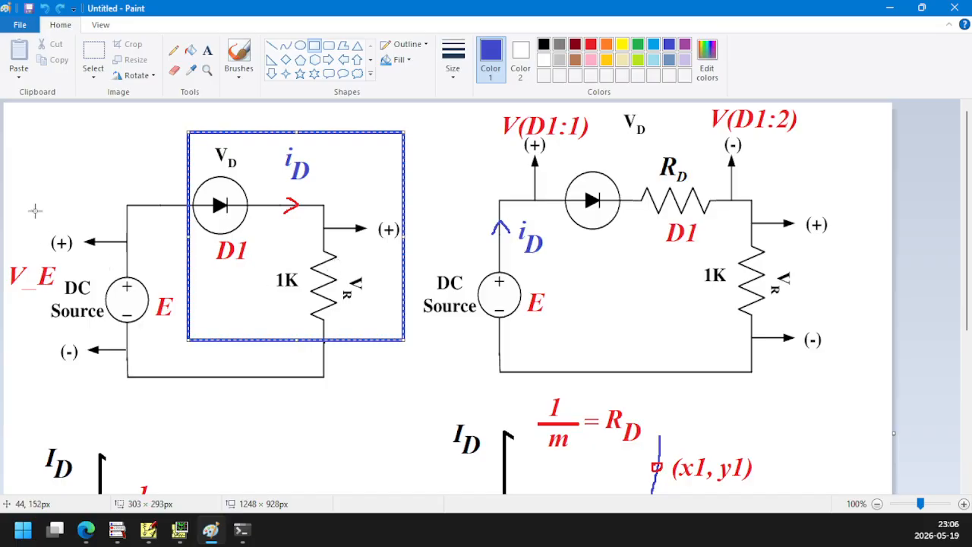
drag(35, 210, 154, 374)
key(ctrl+z)
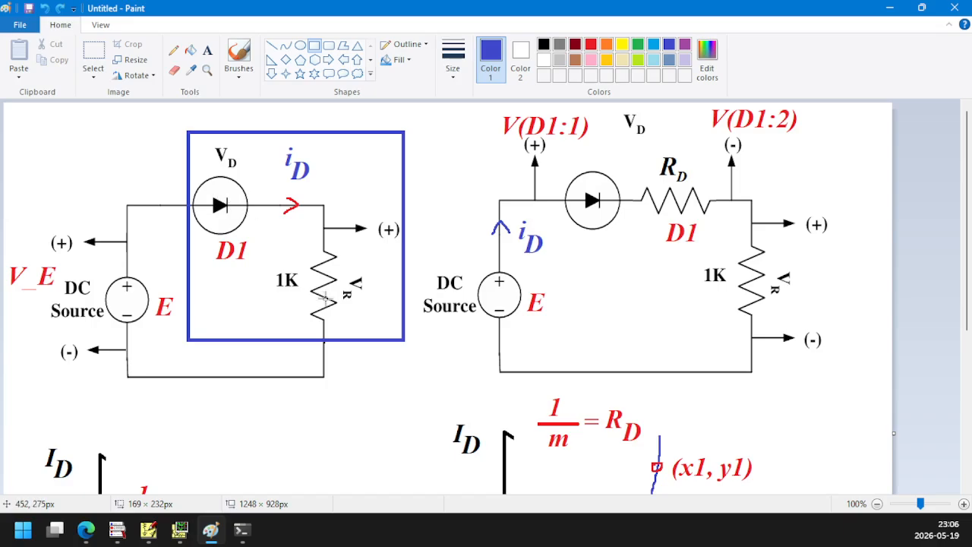
Check the I(D1) plot in PSpice A/D, and return to Paint to box R_D and 1k separately in the Vsource graph's formula
scroll(325, 297, down, 5)
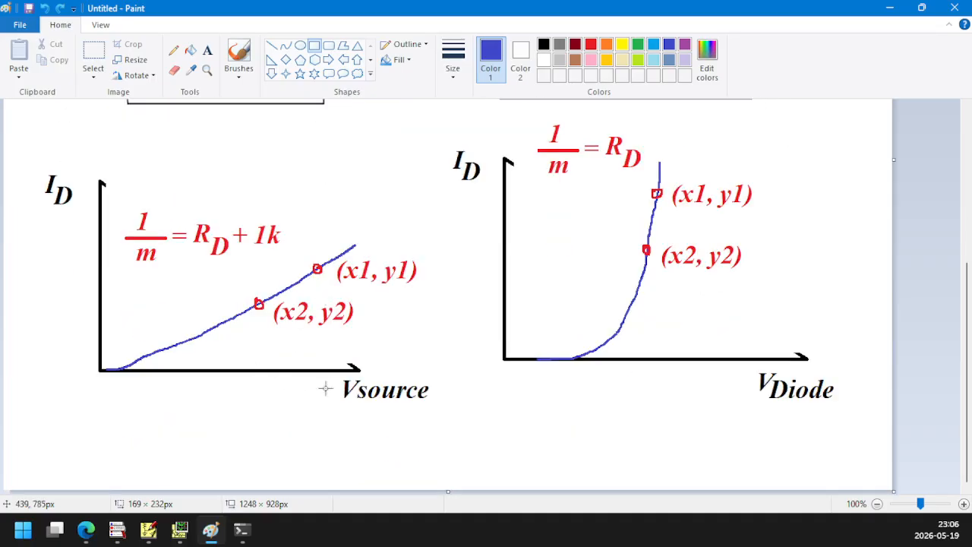
click(189, 537)
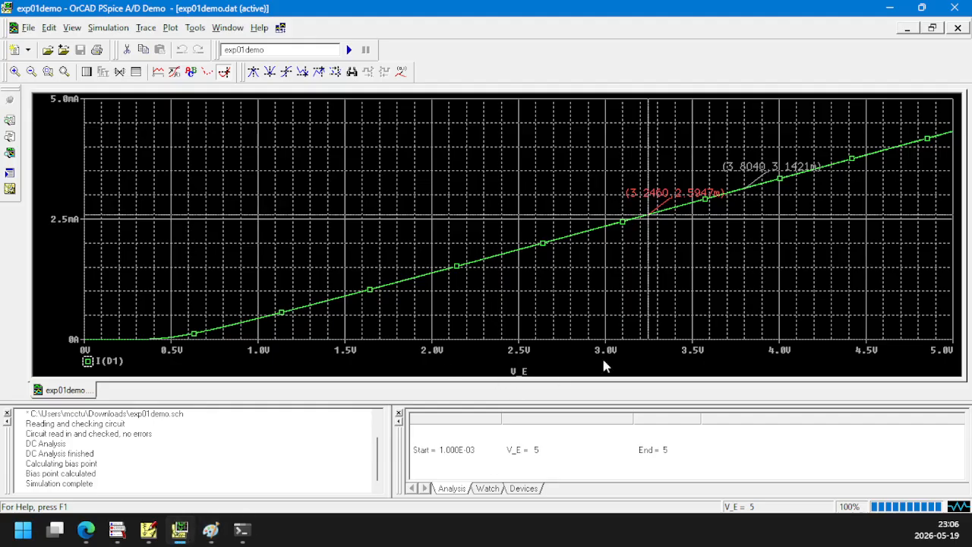
click(890, 7)
drag(194, 210, 229, 271)
drag(251, 208, 285, 263)
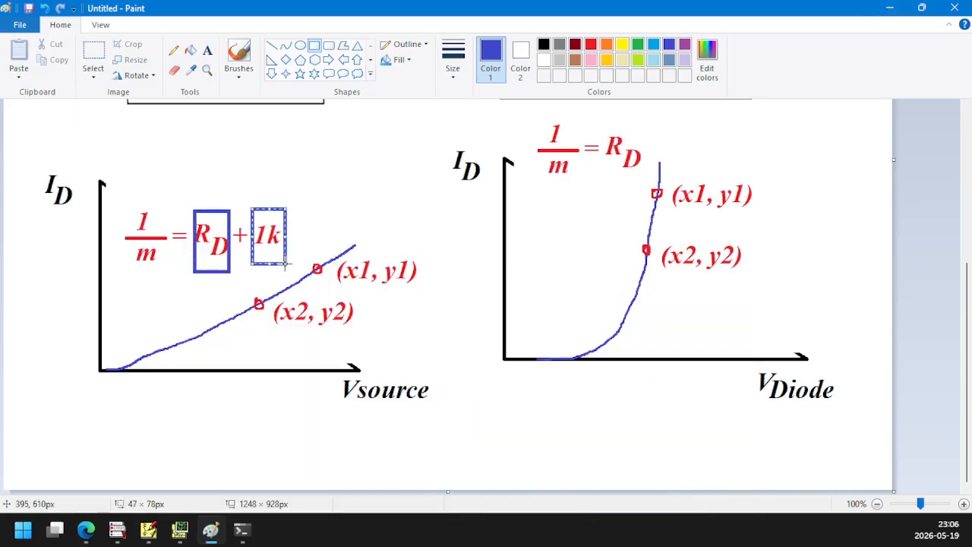
Temporarily outline the diode, the 1K resistor and the 1K label in the left circuit, undoing each rectangle
scroll(410, 317, up, 5)
scroll(286, 228, up, 2)
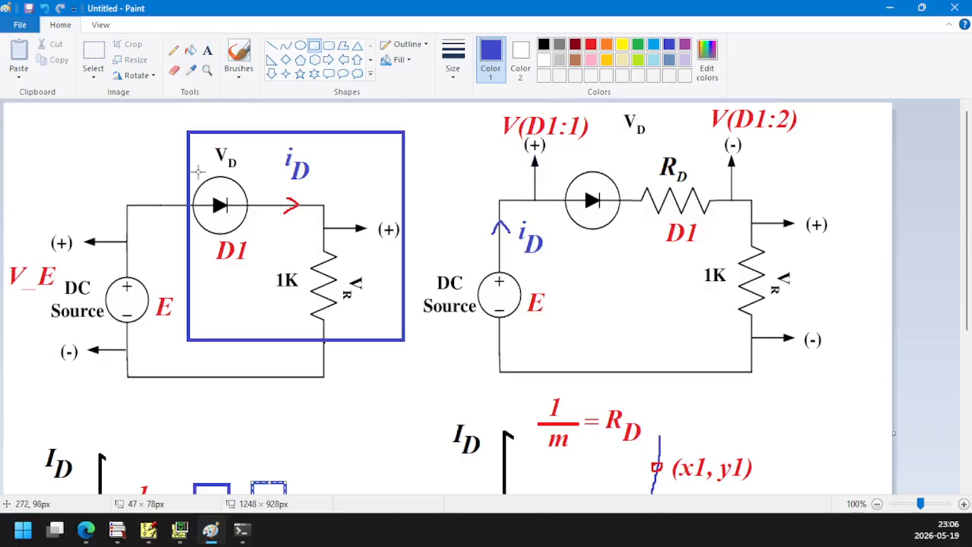
drag(196, 159, 256, 231)
key(ctrl+z)
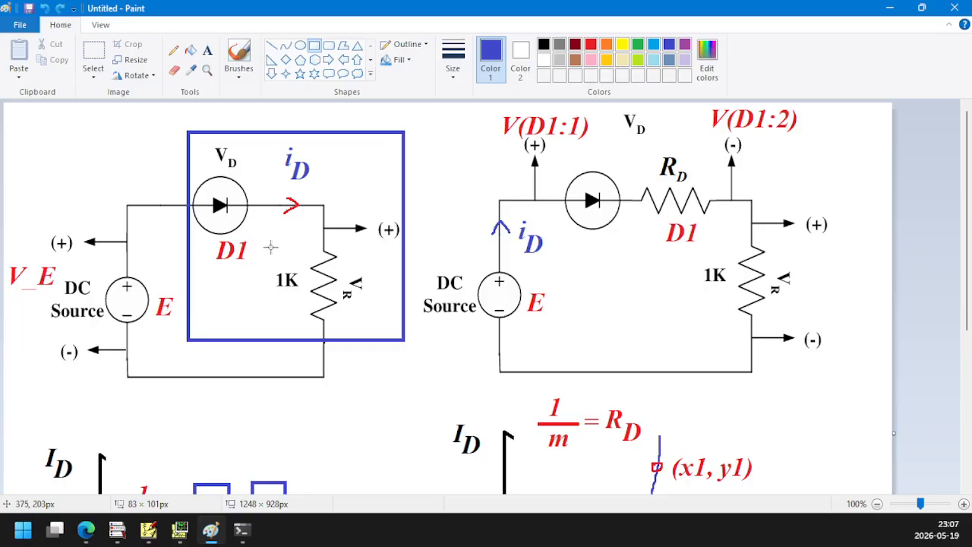
drag(270, 247, 371, 336)
key(ctrl+z)
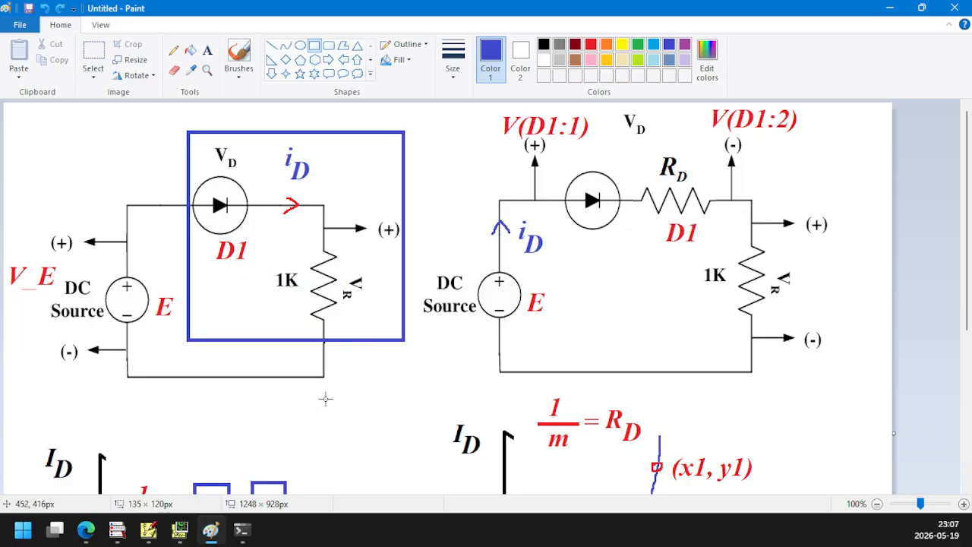
drag(272, 262, 301, 302)
key(ctrl+z)
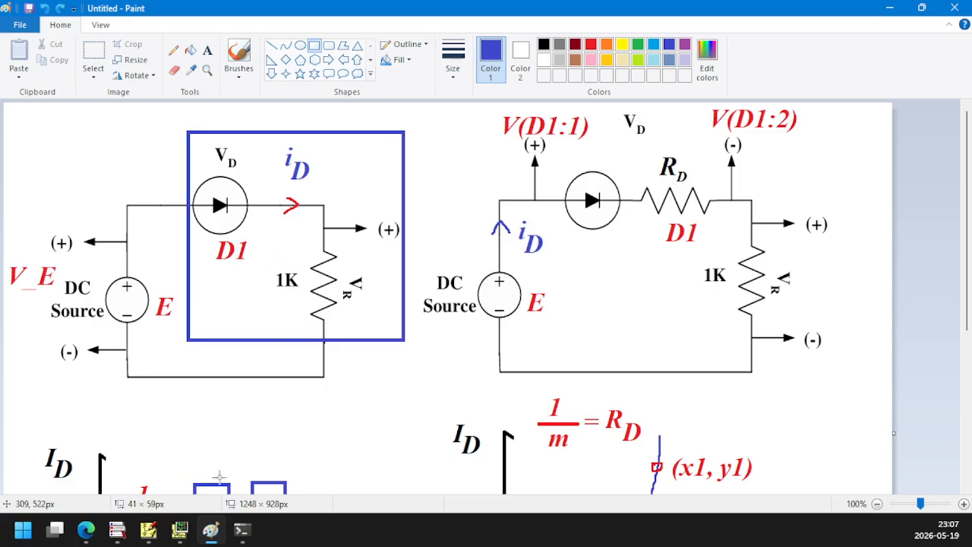
Switch to PowerShell to examine the whole-number digits of the latest computed resistance, checking against the I(D1) plot in PSpice A/D
click(240, 536)
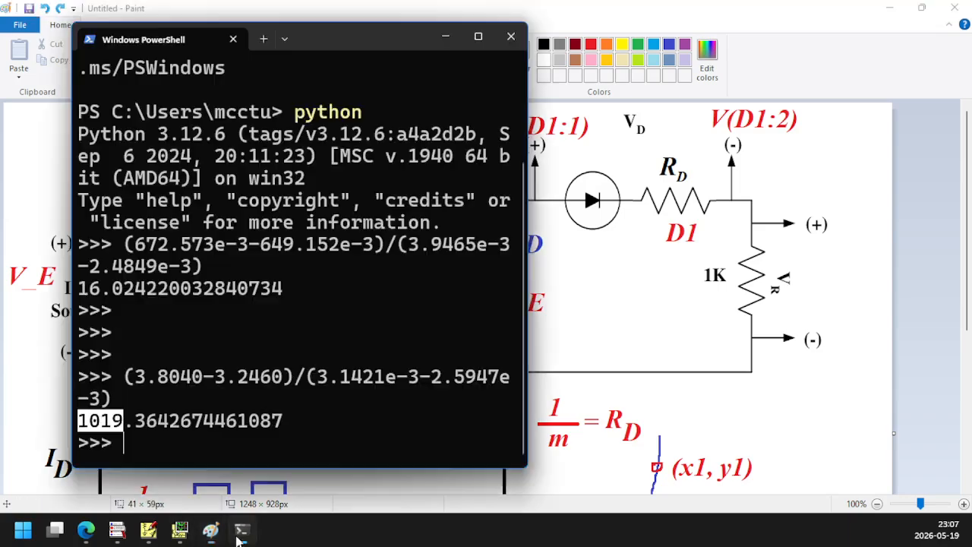
click(141, 421)
drag(79, 423, 122, 427)
click(180, 535)
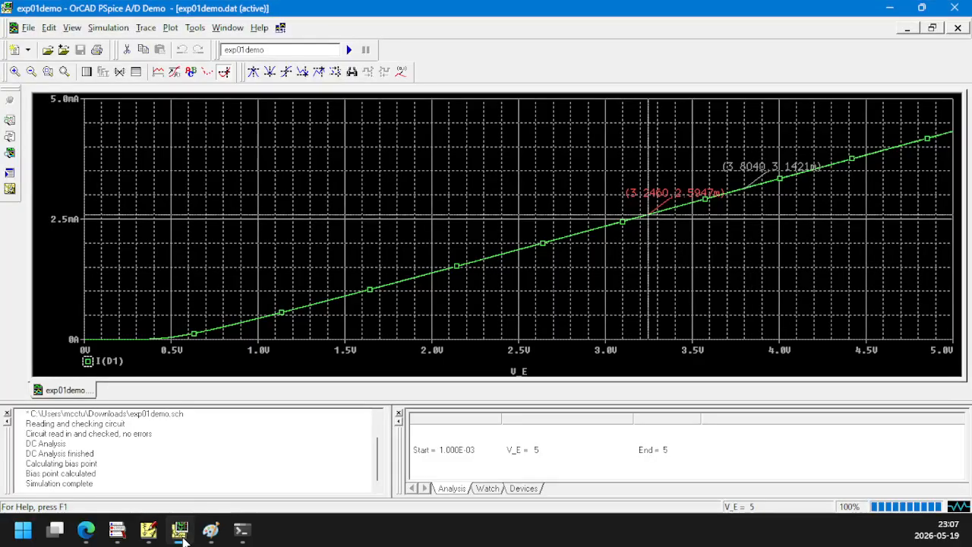
click(181, 535)
click(109, 432)
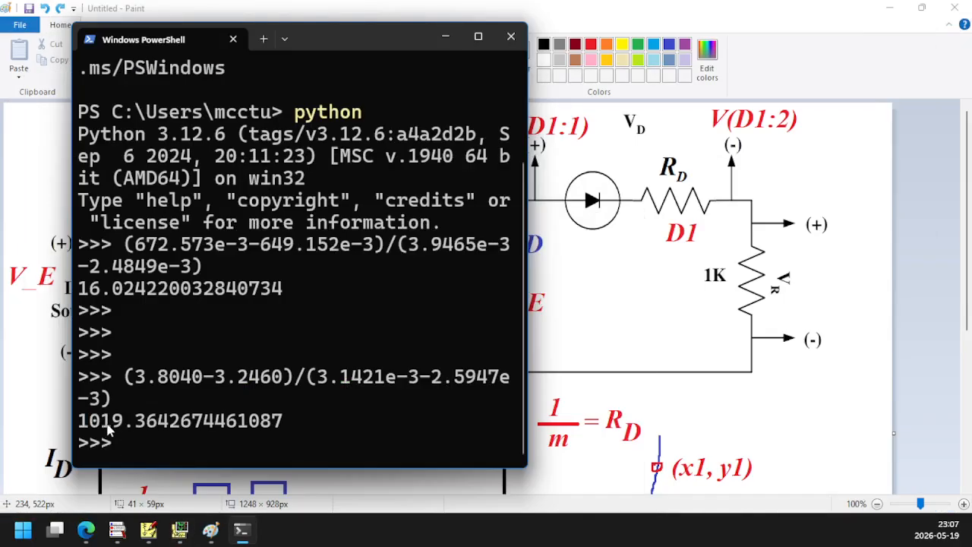
drag(108, 429, 119, 430)
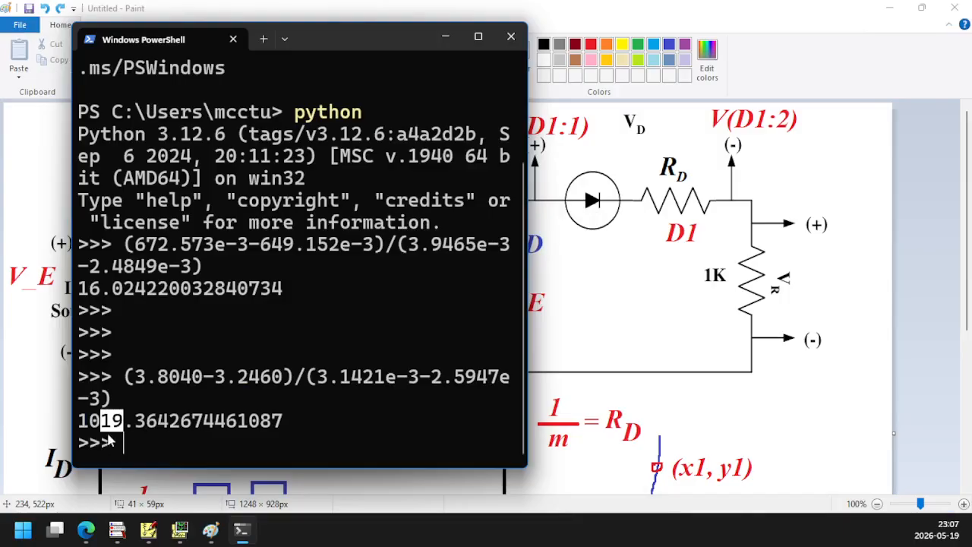
Return to Paint to view the boxed circuit, compare it with the I(D1) plot in PSpice A/D, and go back to Paint
click(637, 343)
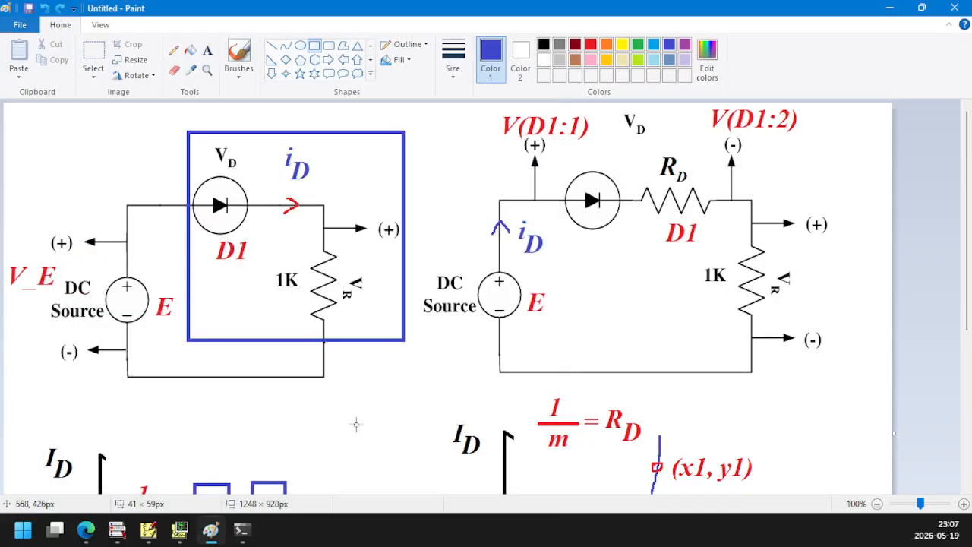
click(179, 531)
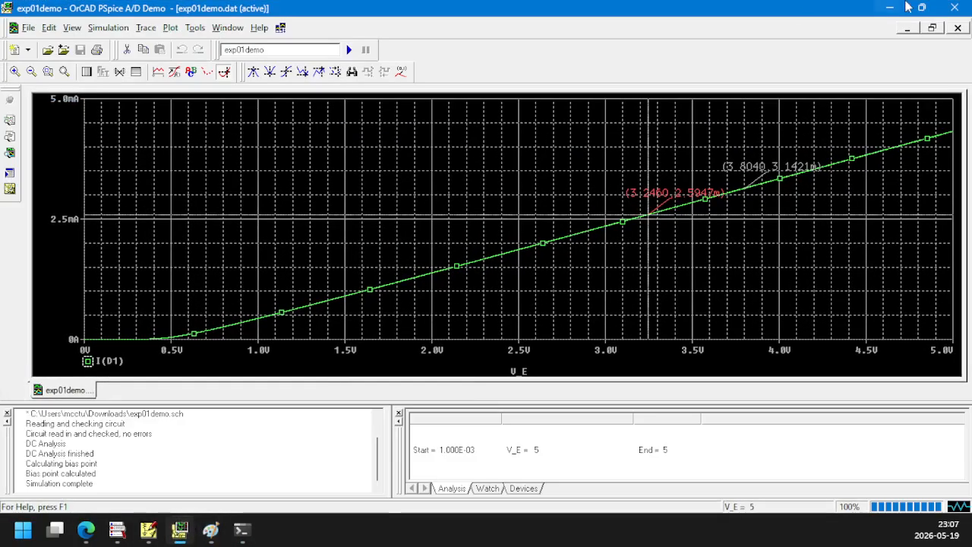
click(894, 8)
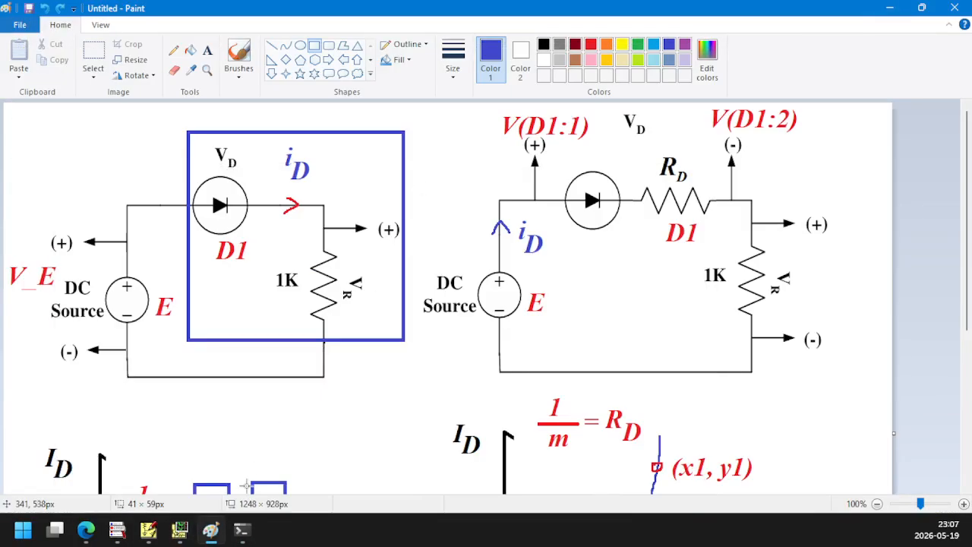
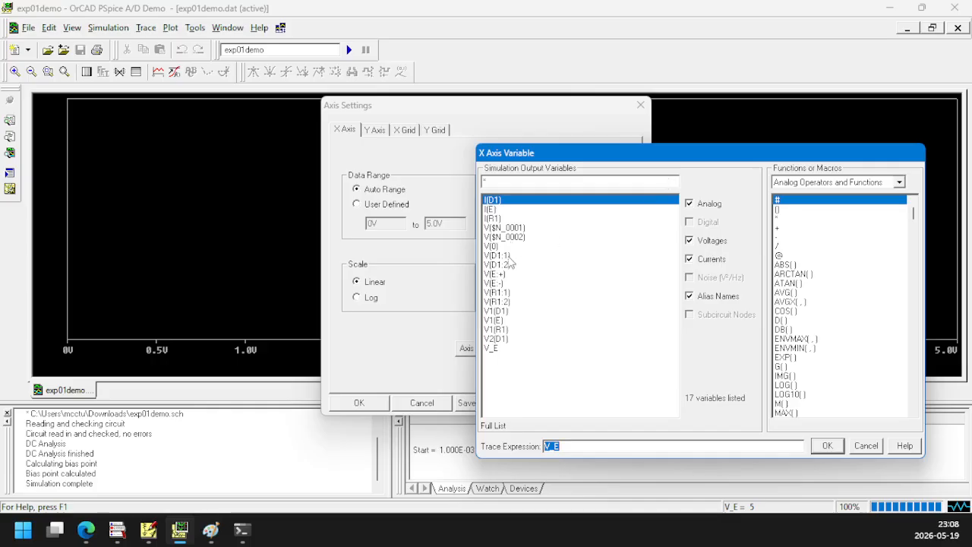
Set the plot's X-axis variable to the diode voltage, V(D1:1)- V(D1:2), and apply the axis settings
click(509, 259)
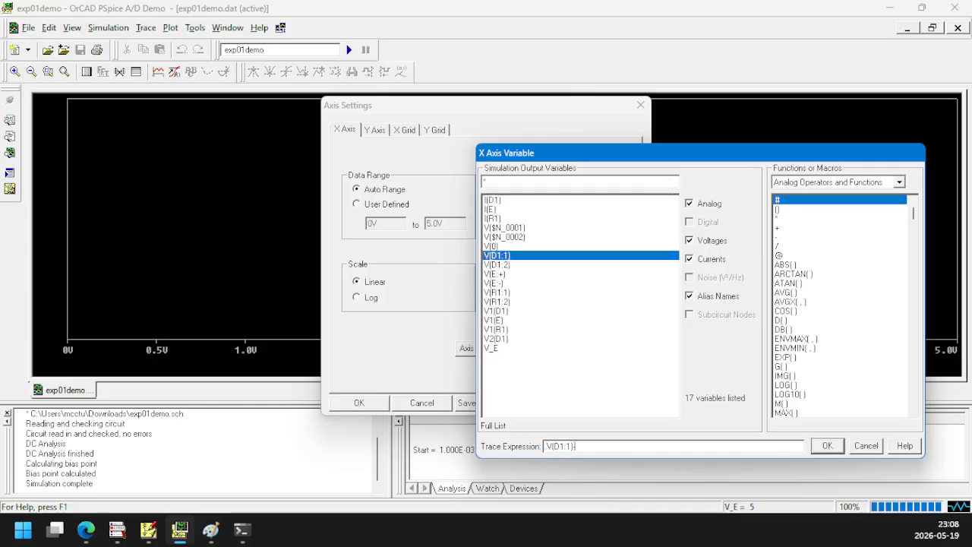
click(823, 449)
click(359, 403)
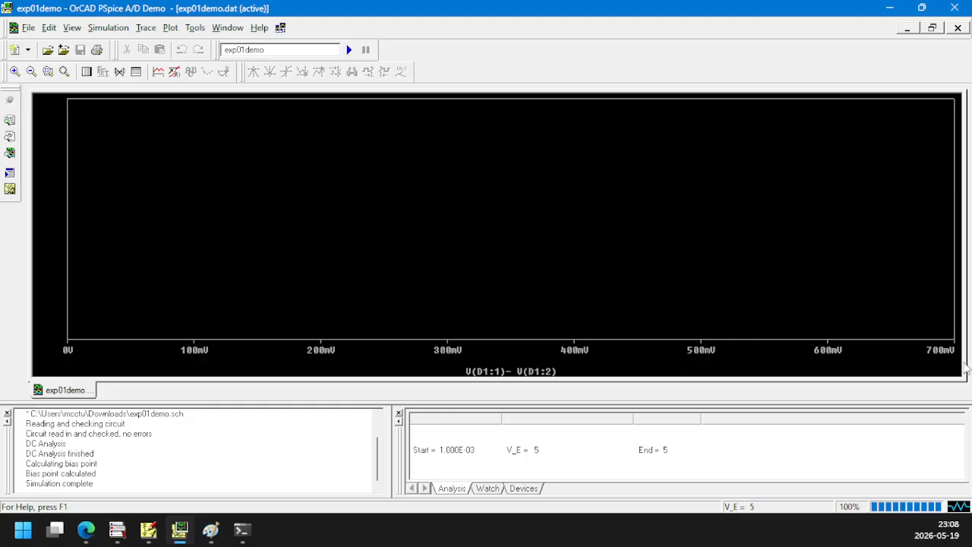
Set a user-defined X-axis data range from 0V to 1000mV
click(196, 28)
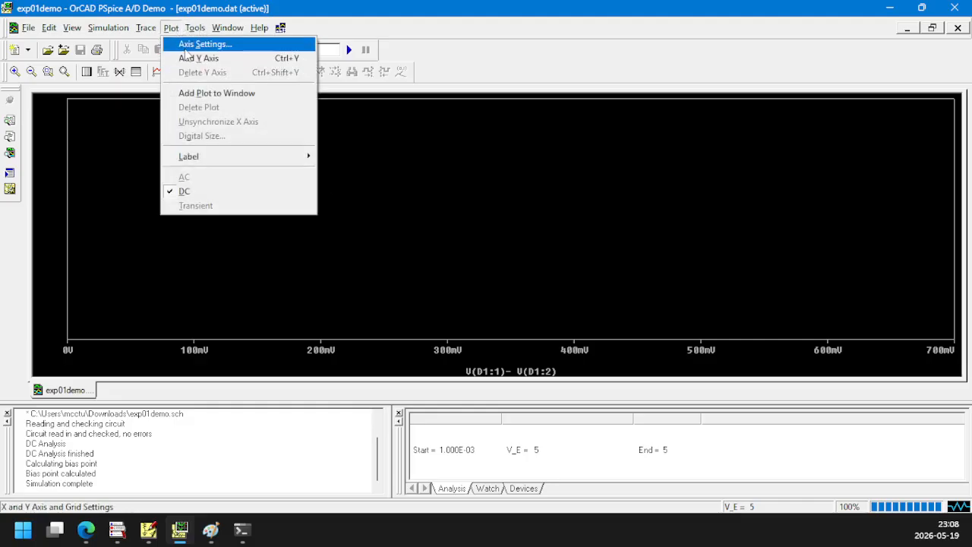
click(186, 45)
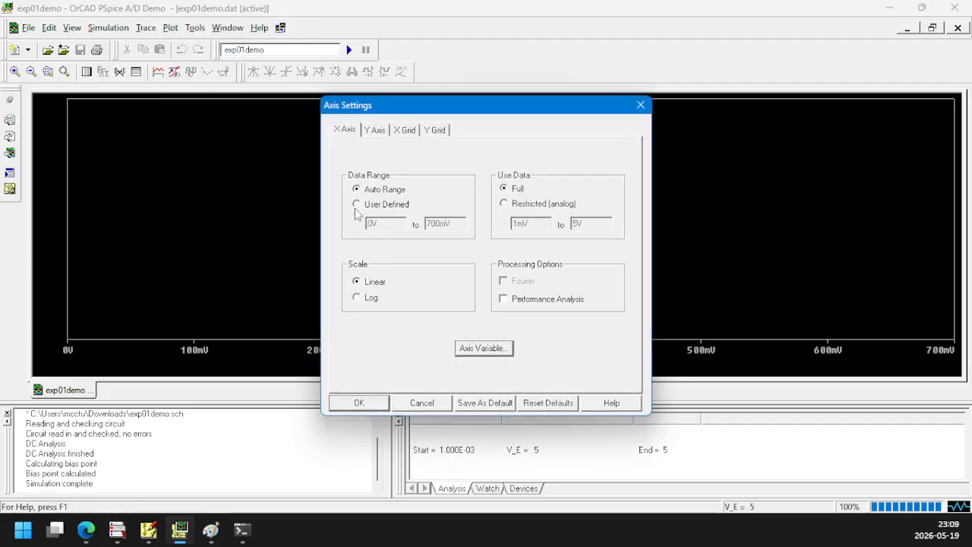
click(357, 205)
click(428, 223)
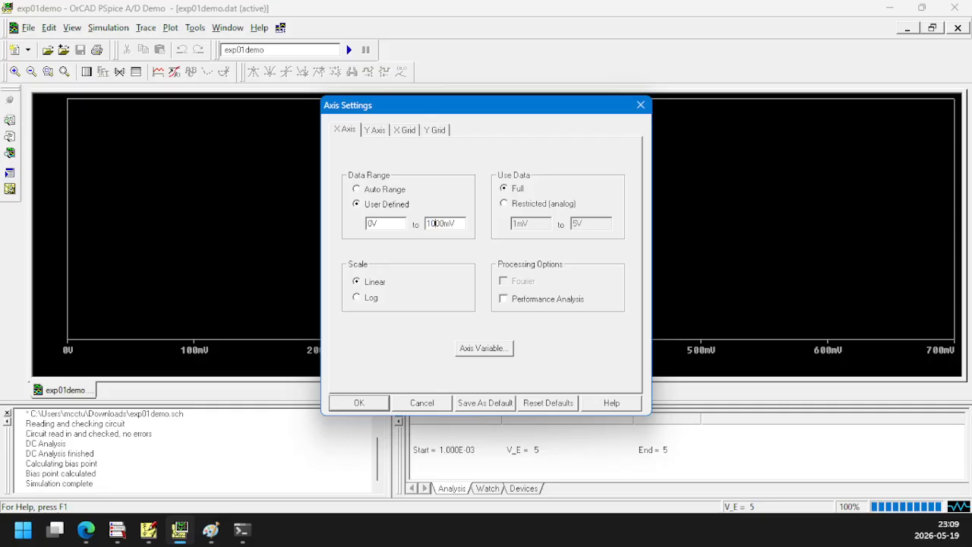
click(365, 403)
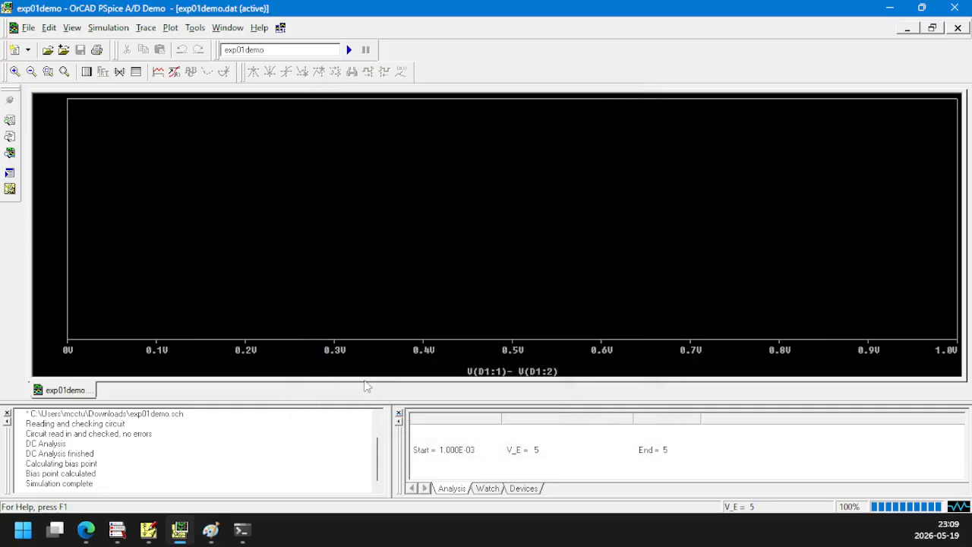
Add the I(D1) trace to the plot against diode voltage
click(161, 71)
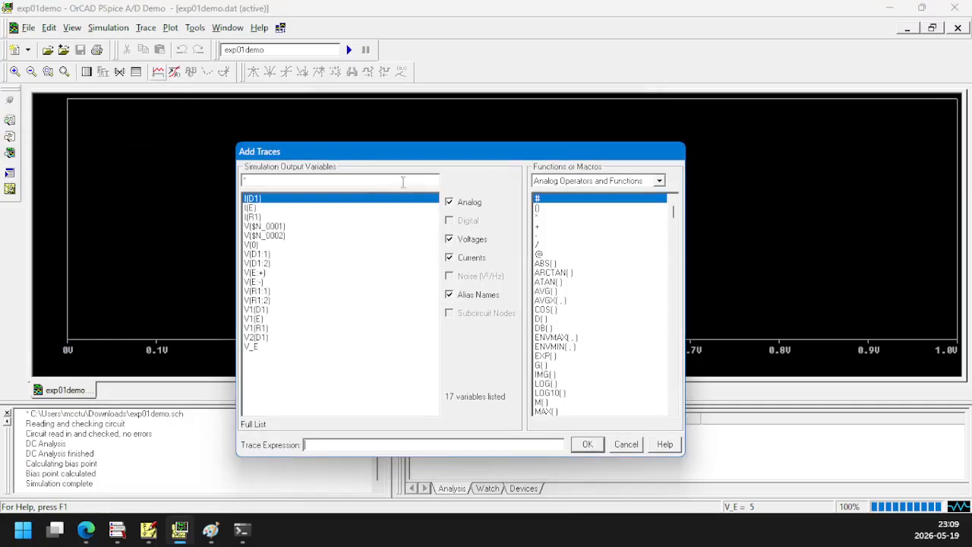
click(261, 201)
click(587, 444)
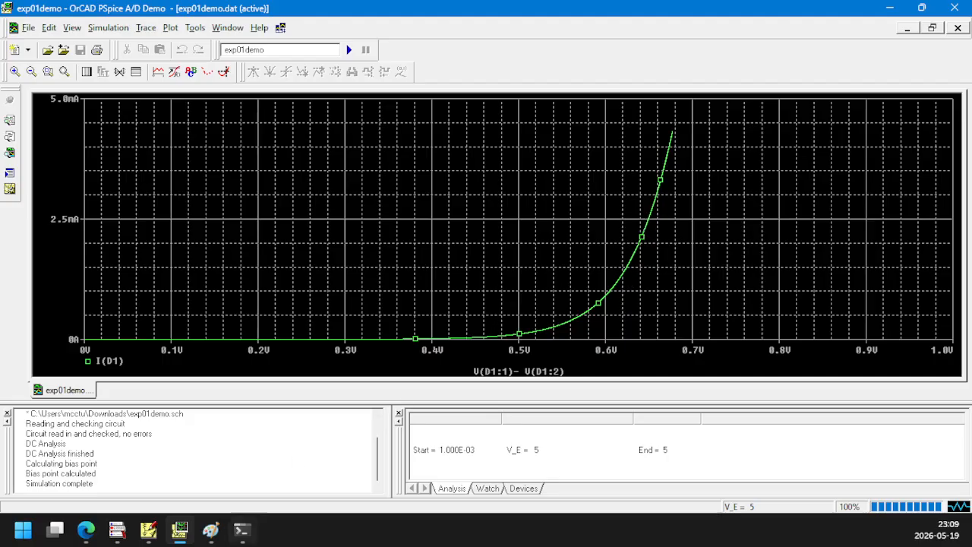
Switch to Paint to view the slope formulas, and to PowerShell to highlight the first slope calculation and its result's leading digits
click(209, 535)
scroll(634, 310, down, 3)
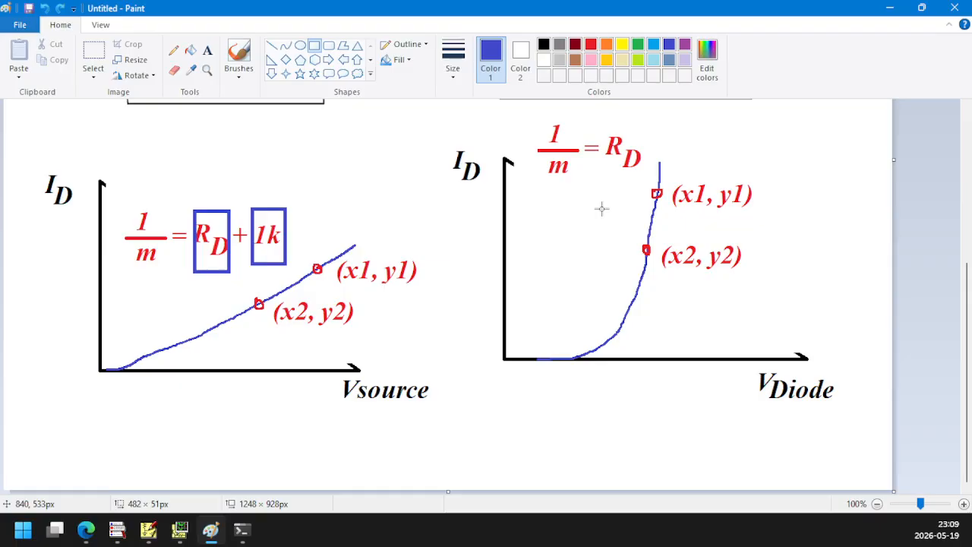
click(241, 531)
drag(117, 249, 235, 268)
drag(78, 289, 130, 299)
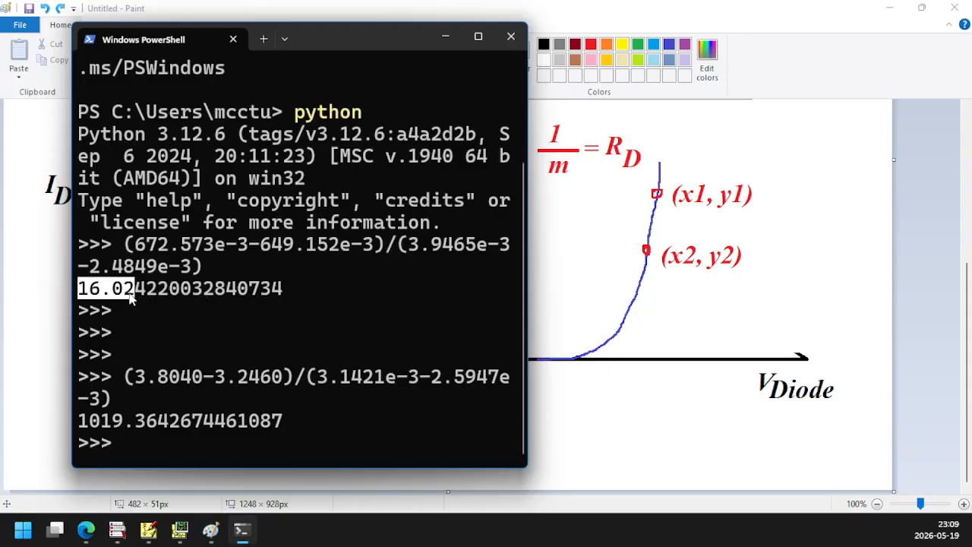
Return to Paint's boxed left circuit, check the I(D1) plot in PSpice A/D, and temporarily outline the 1K label, undoing the rectangle
click(831, 70)
scroll(447, 268, up, 3)
scroll(446, 268, up, 5)
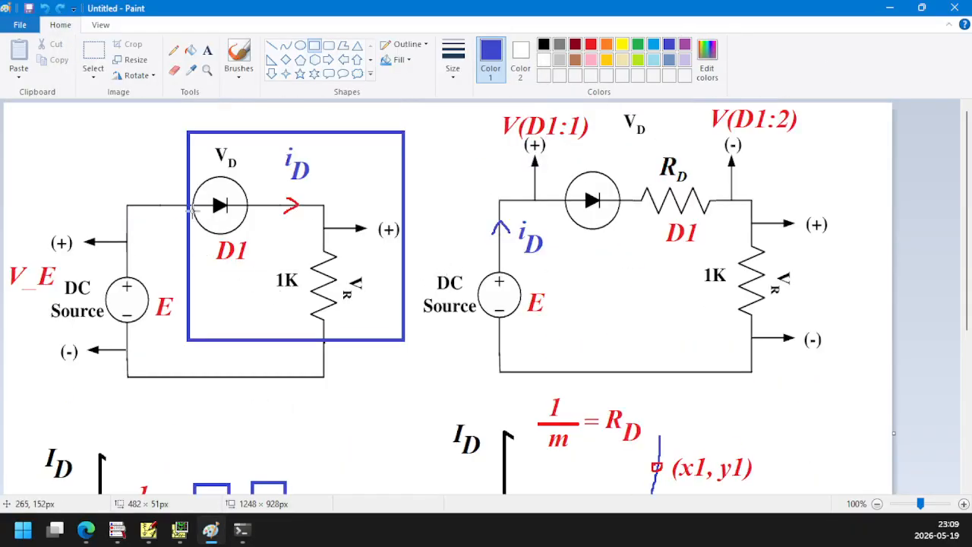
click(179, 530)
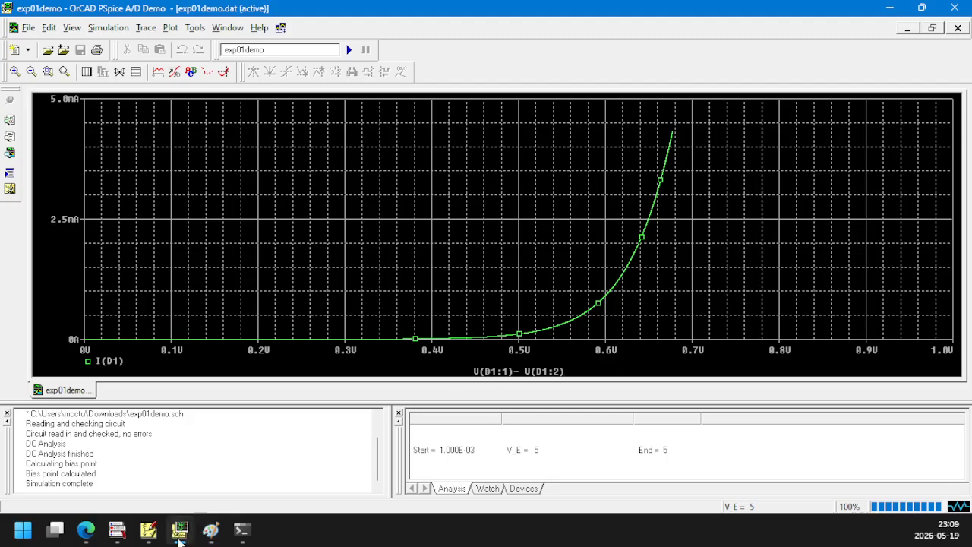
click(180, 529)
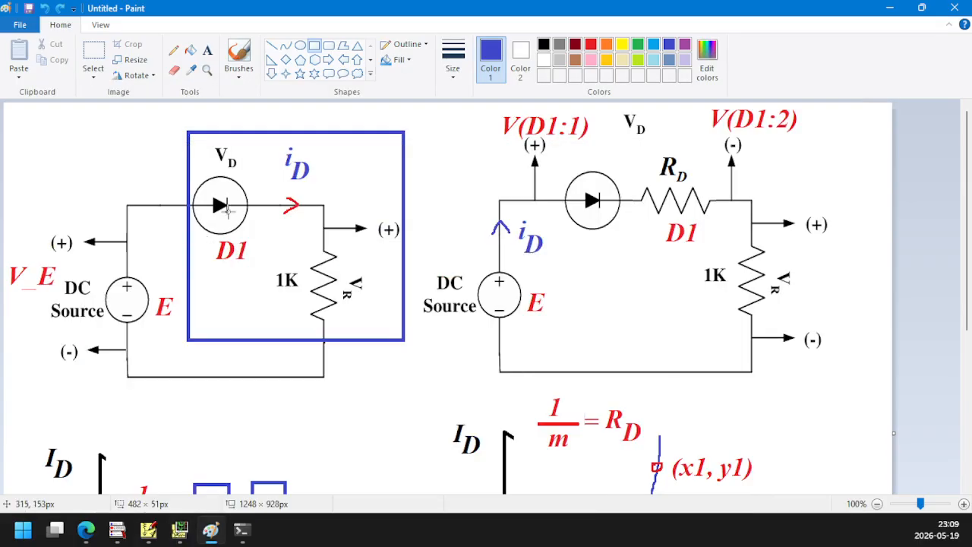
drag(266, 250, 306, 302)
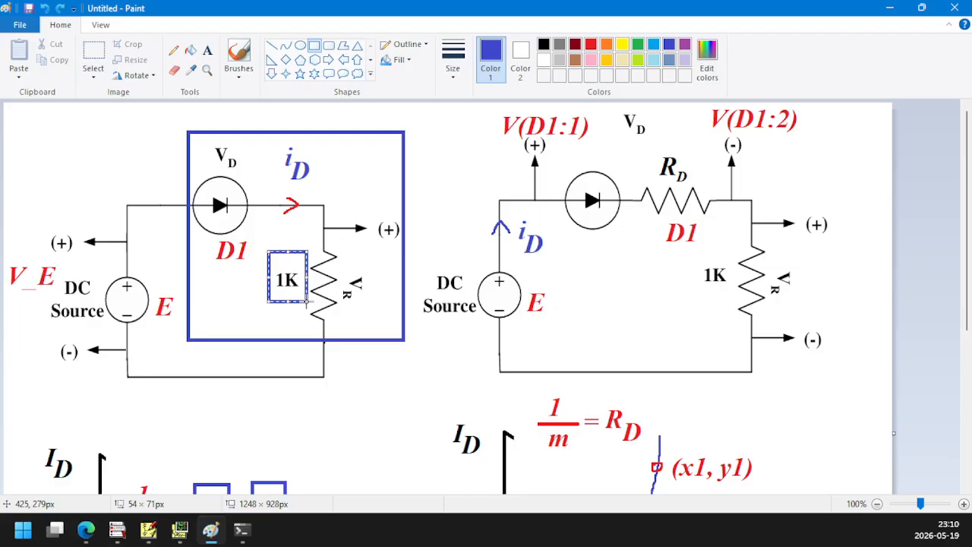
key(ctrl+z)
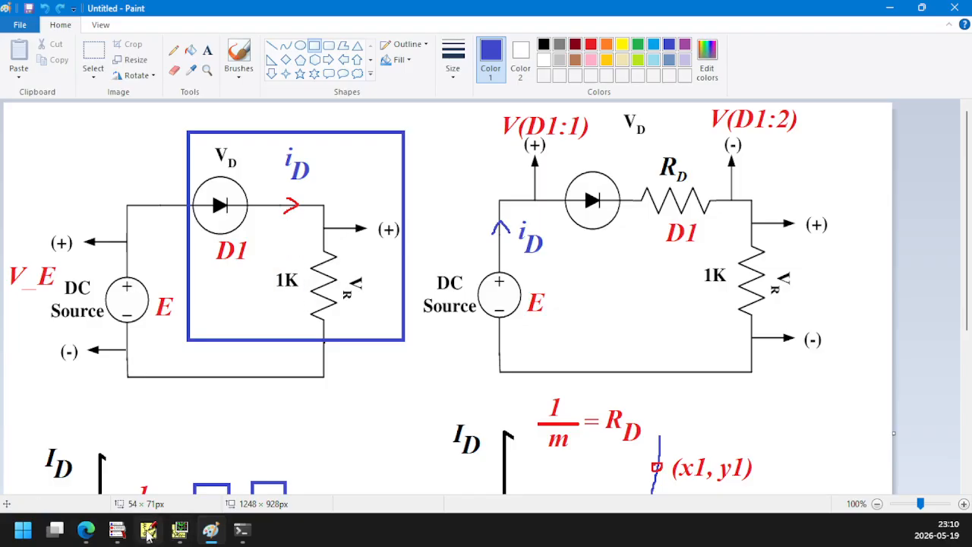
Switch to the lab manual in Edge, highlight "ID vs. VS" in post-lab question 5, and compare it with the PSpice A/D plot
click(85, 532)
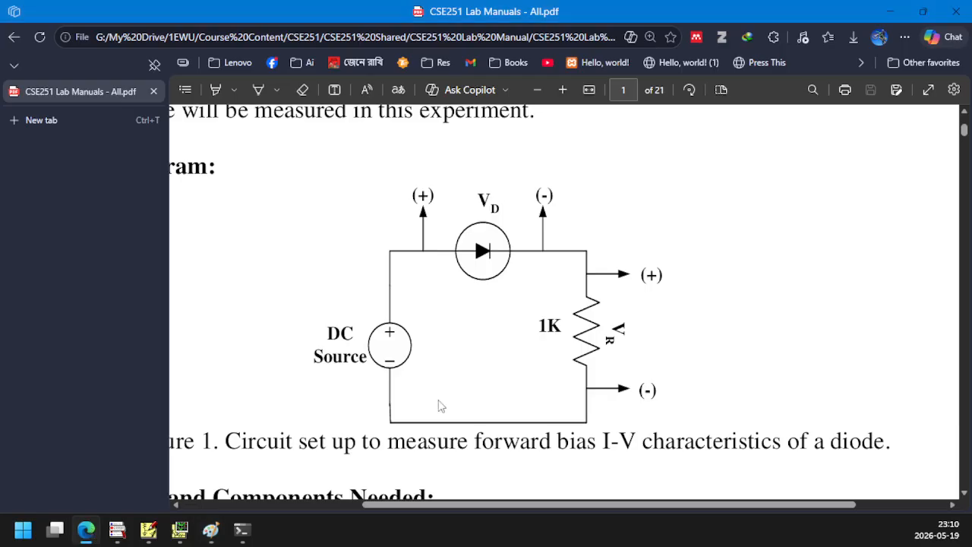
scroll(439, 406, down, 5)
scroll(439, 406, down, 5)
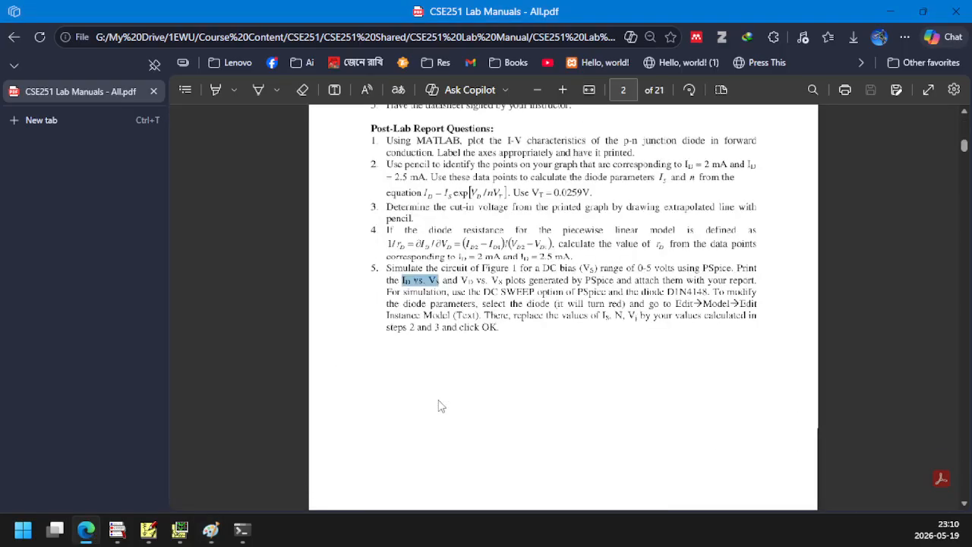
scroll(474, 333, up, 2)
scroll(474, 333, up, 1)
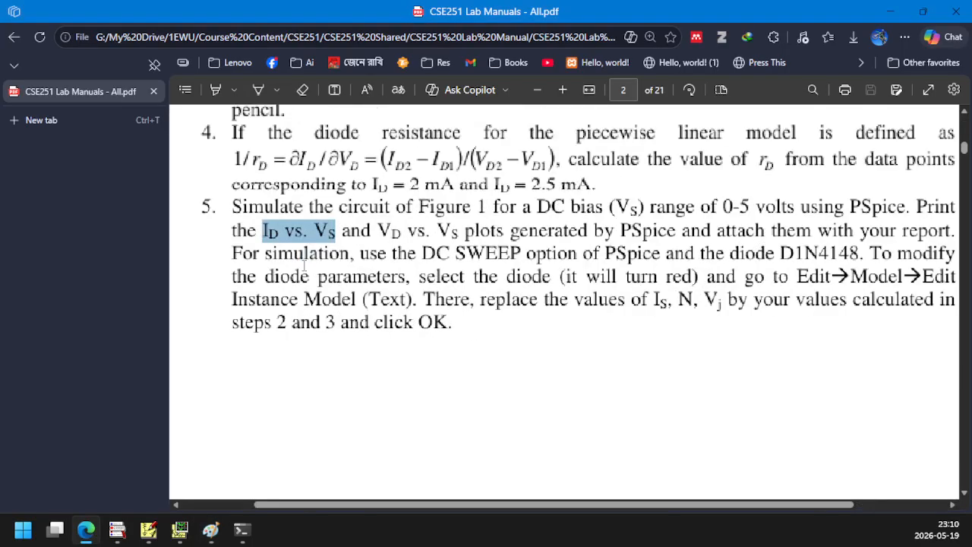
drag(268, 228, 340, 231)
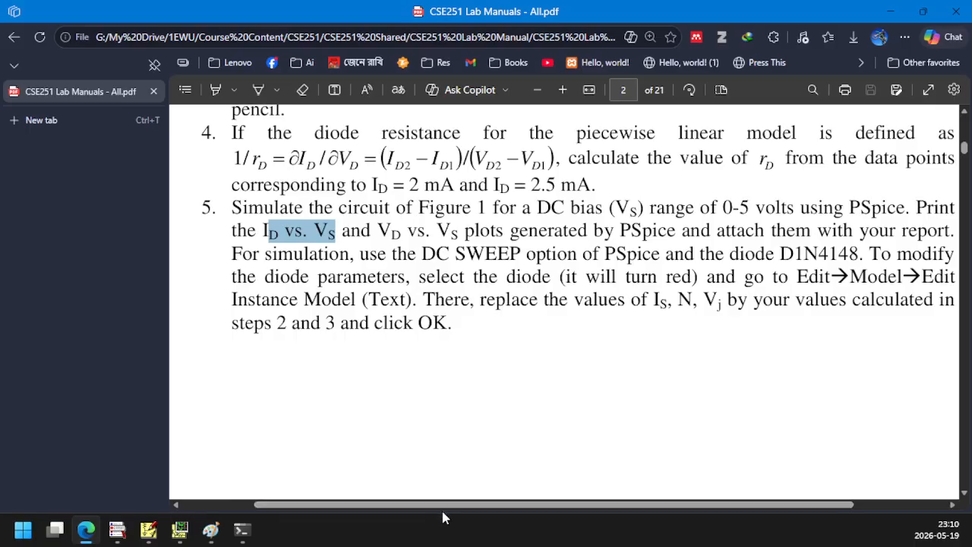
drag(445, 518, 461, 518)
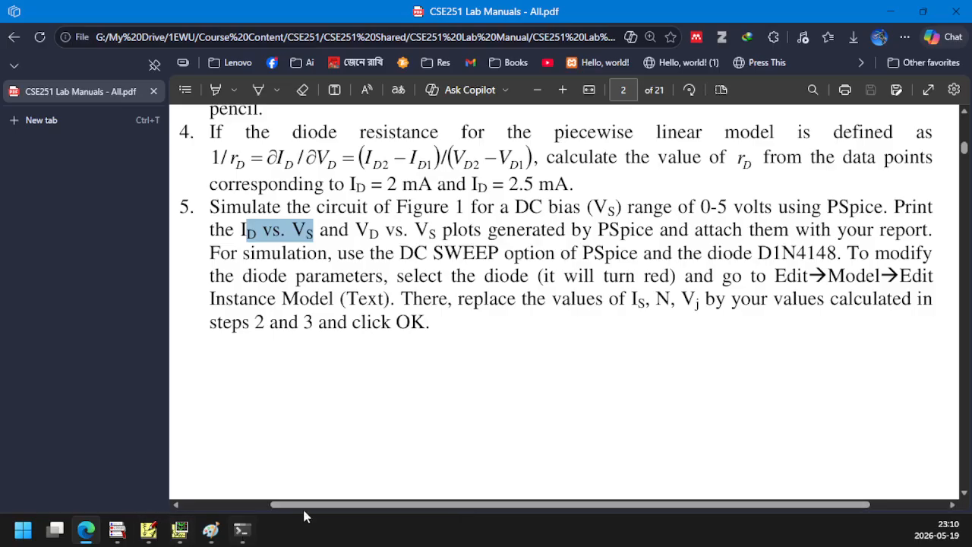
click(180, 530)
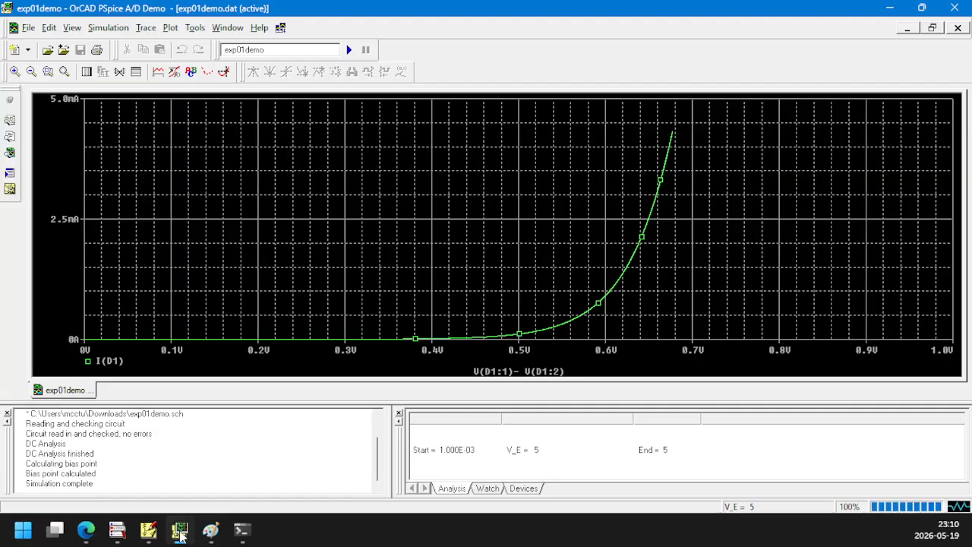
click(180, 529)
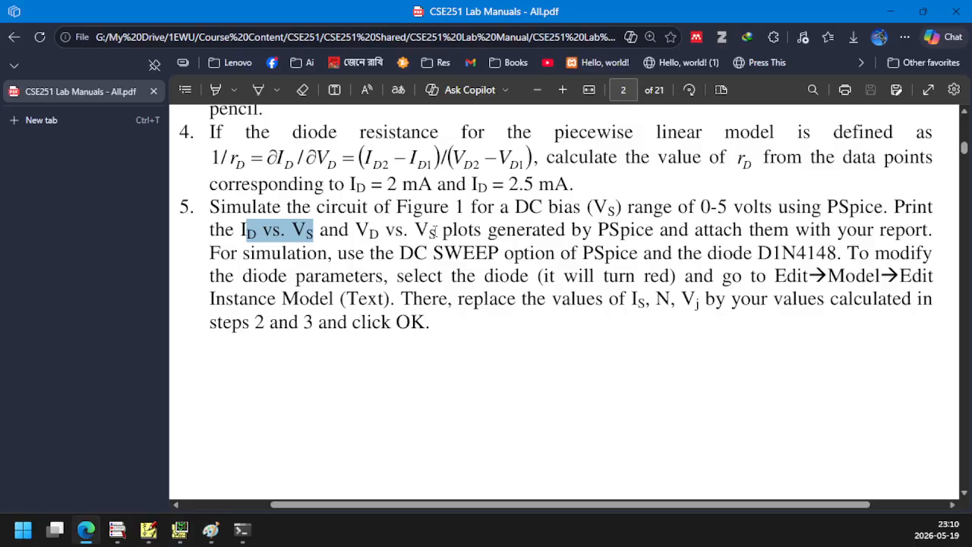
In the Excel workbook "Data analysis of Lab Exp 01.xlsx", examine the measured Vs ( E ) and Vd columns through row 35
mouse_move(183, 532)
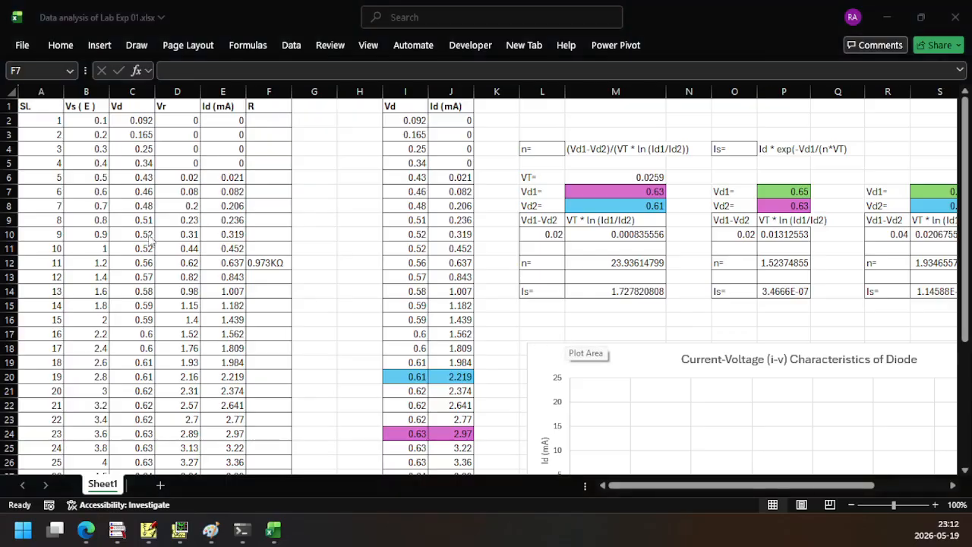
click(80, 121)
click(80, 121)
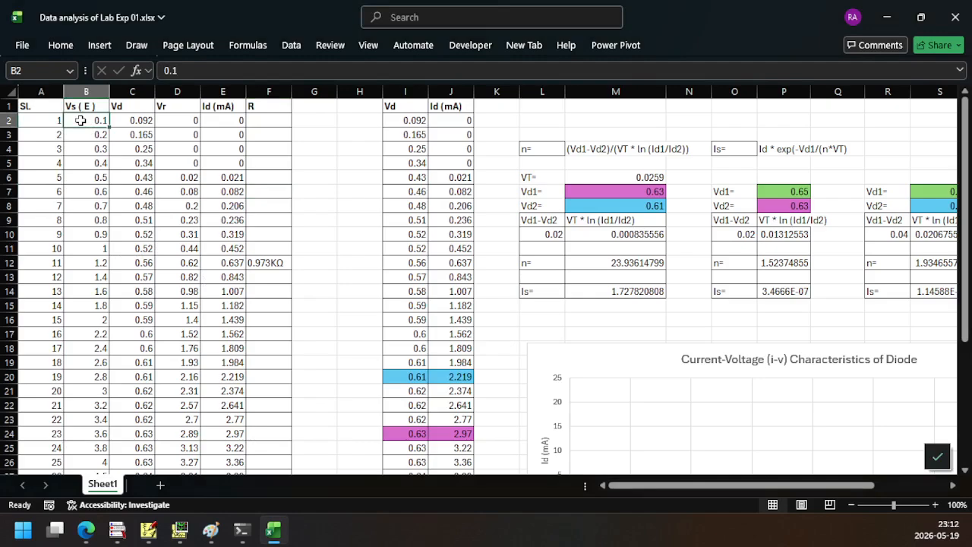
drag(80, 123, 80, 473)
drag(130, 121, 130, 465)
scroll(131, 408, down, 1)
scroll(132, 408, down, 4)
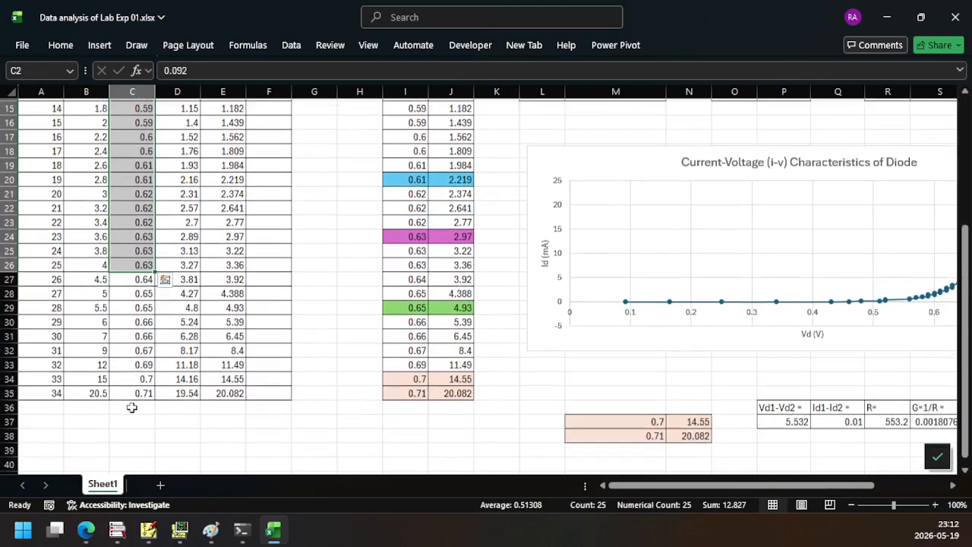
drag(131, 277, 127, 390)
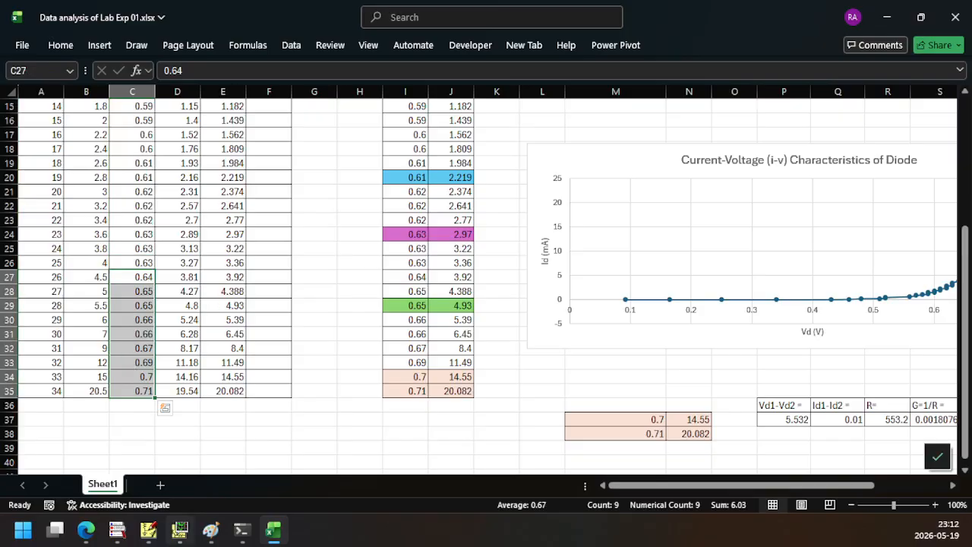
Switch to PSpice A/D and replace the I(D1) trace with the expression V(D1:1)- V(D1:2)
mouse_move(180, 530)
click(203, 466)
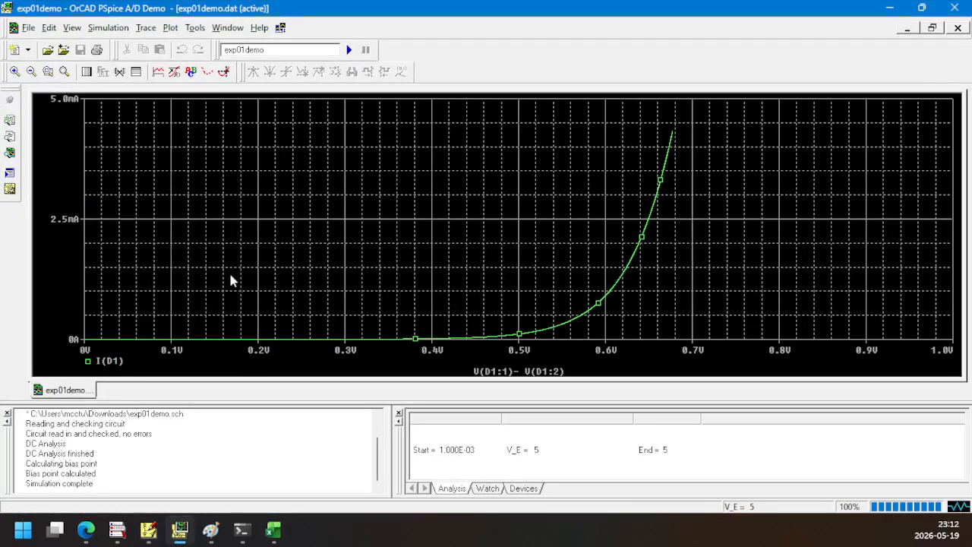
click(101, 362)
key(Delete)
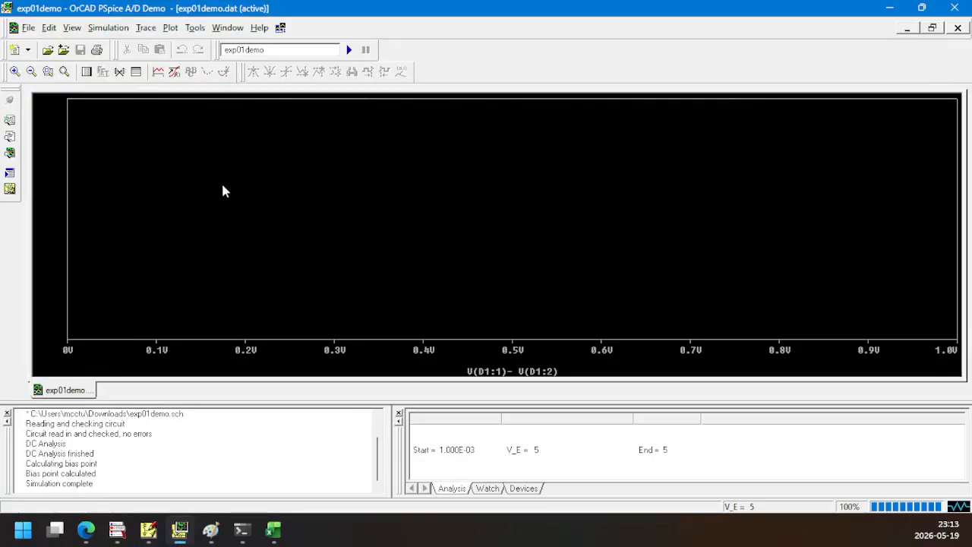
click(158, 71)
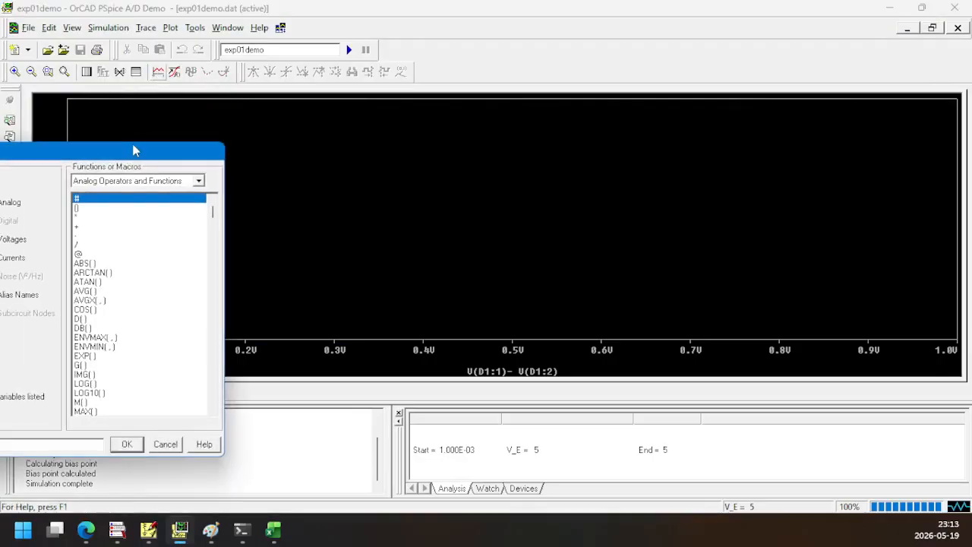
drag(133, 155, 581, 153)
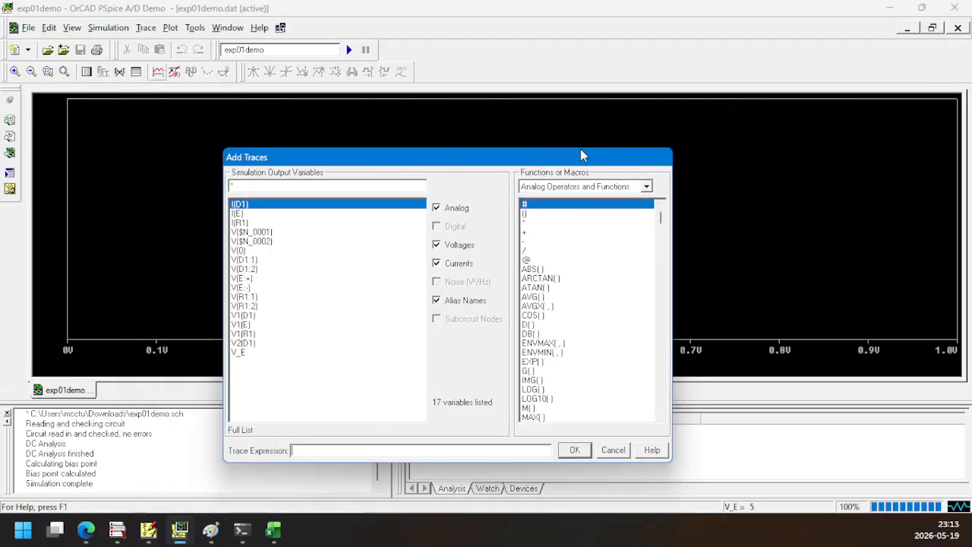
click(255, 262)
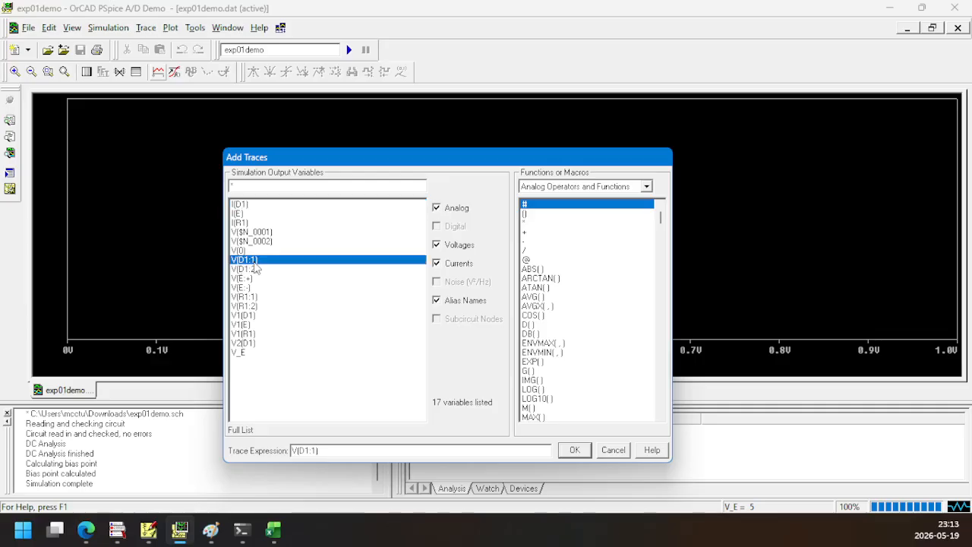
text(-)
click(257, 270)
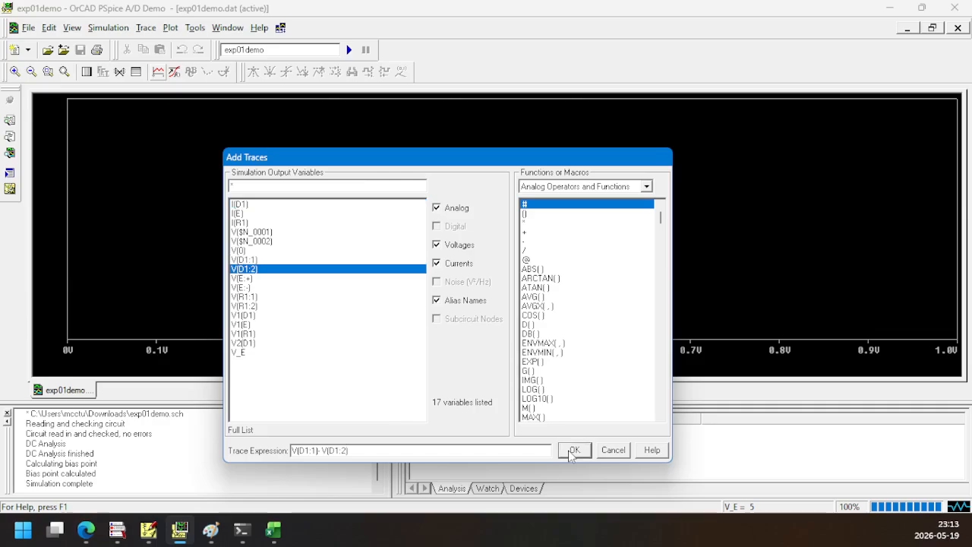
click(571, 454)
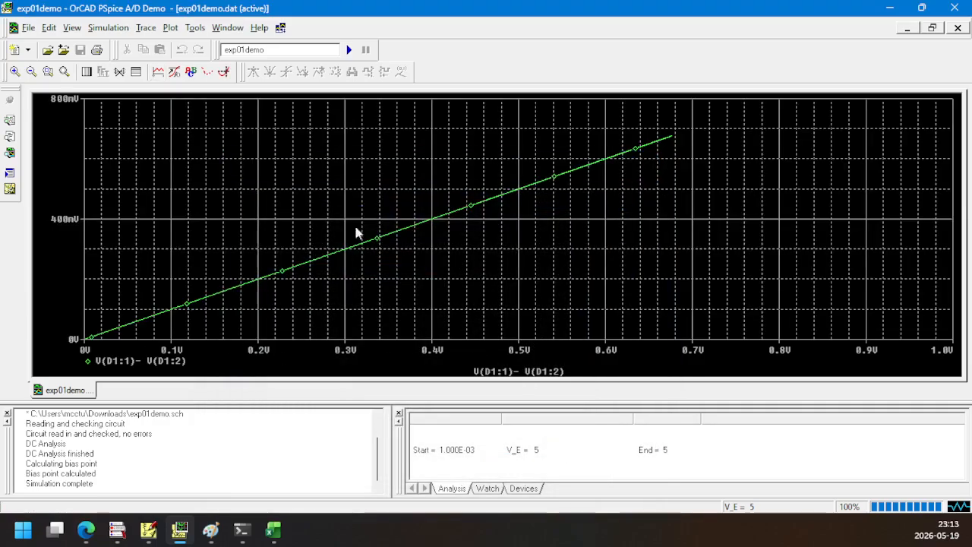
Switch to the schematic and rerun the simulation to produce a fresh plot against V_E
click(180, 529)
click(148, 530)
click(537, 42)
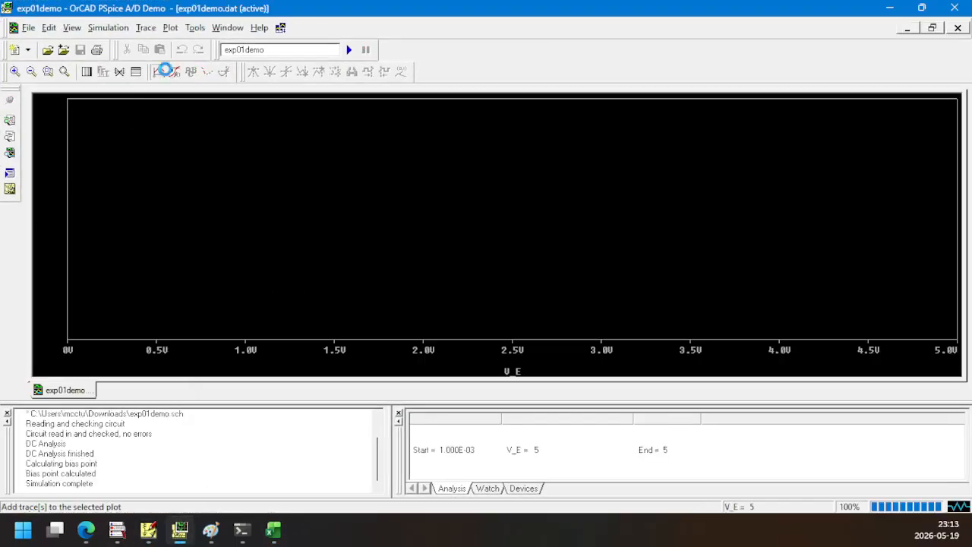
Add a trace of the diode voltage to the empty plot with the expression V(D1:1)- V(D1:2)
click(158, 72)
drag(116, 156, 475, 152)
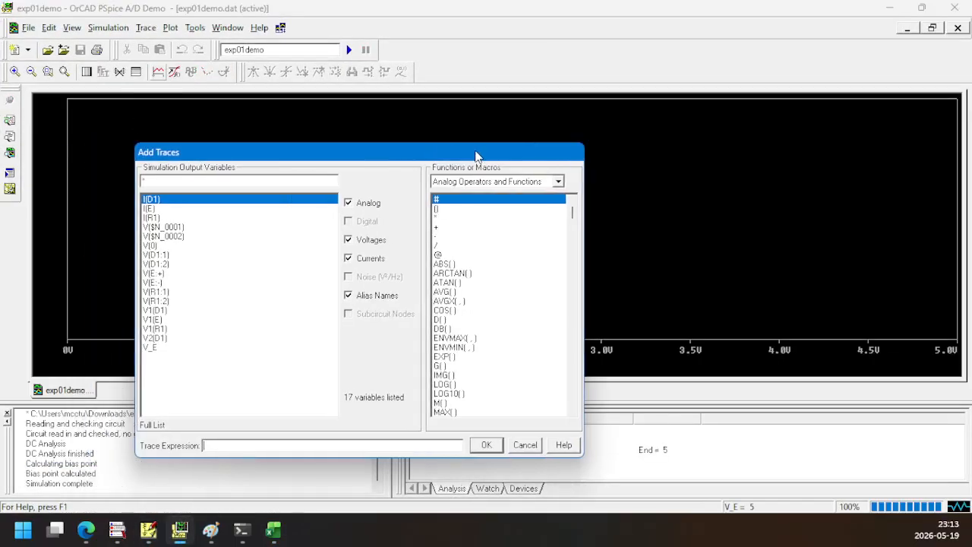
click(166, 256)
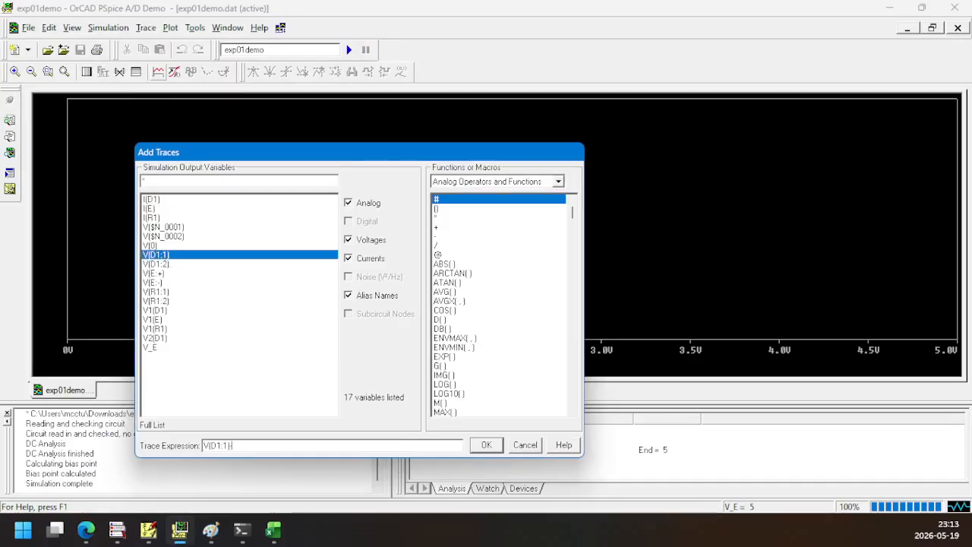
text(-)
click(163, 263)
click(484, 445)
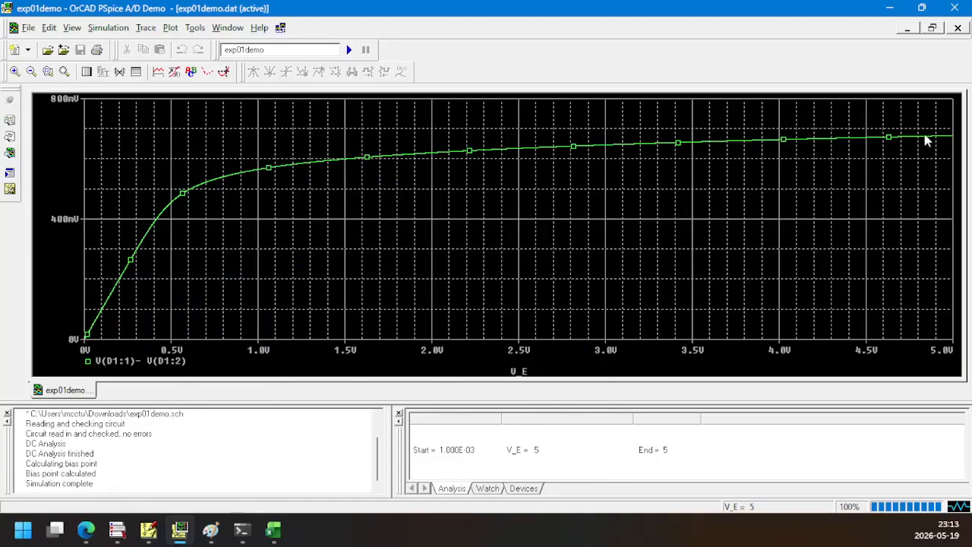
Switch to the Excel workbook and examine the first four measurement rows, especially their Vr and Id (mA) values
click(272, 535)
scroll(188, 355, up, 3)
scroll(188, 356, up, 3)
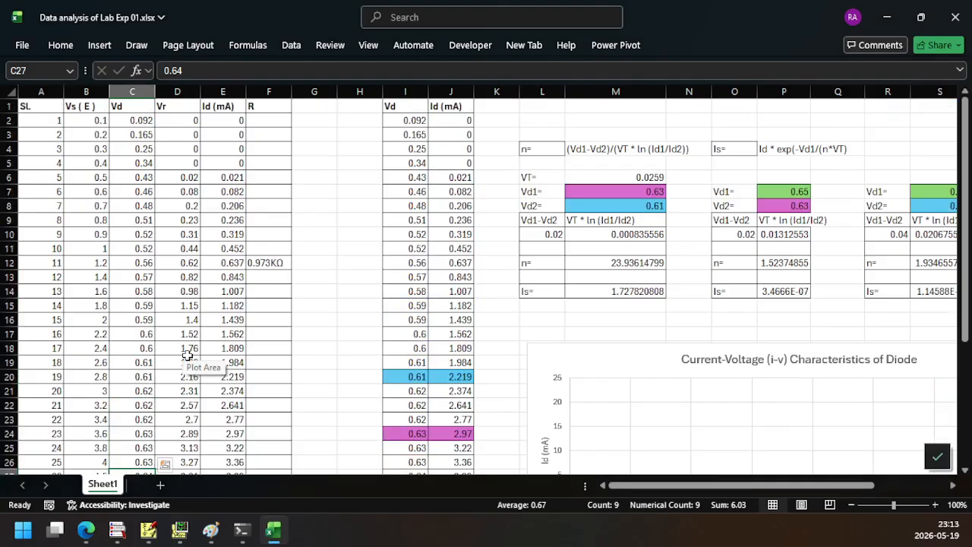
drag(44, 127, 209, 164)
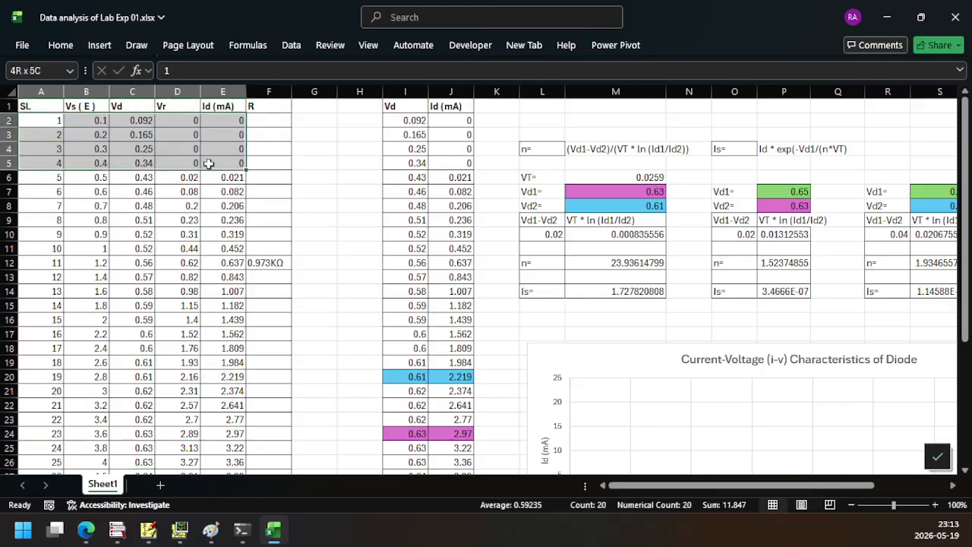
drag(174, 120, 176, 163)
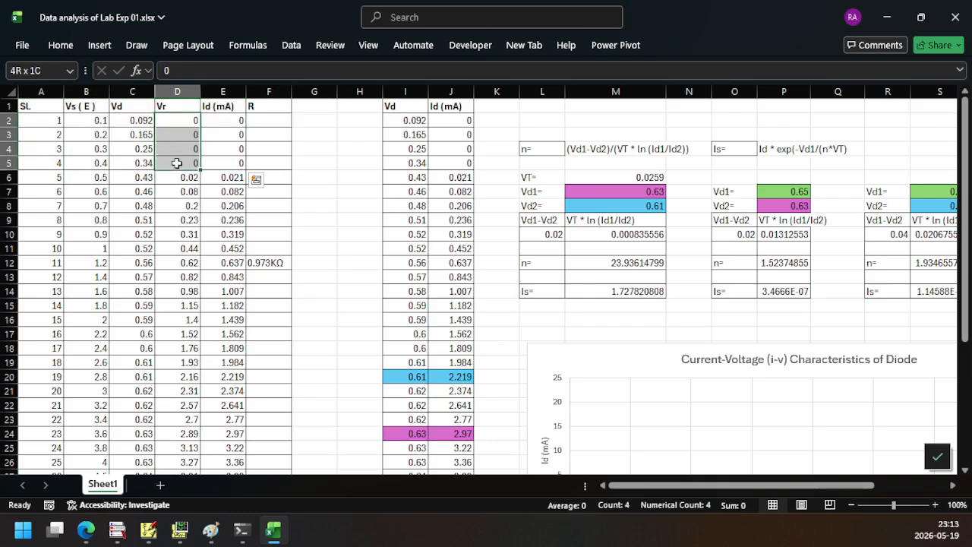
drag(229, 122, 229, 162)
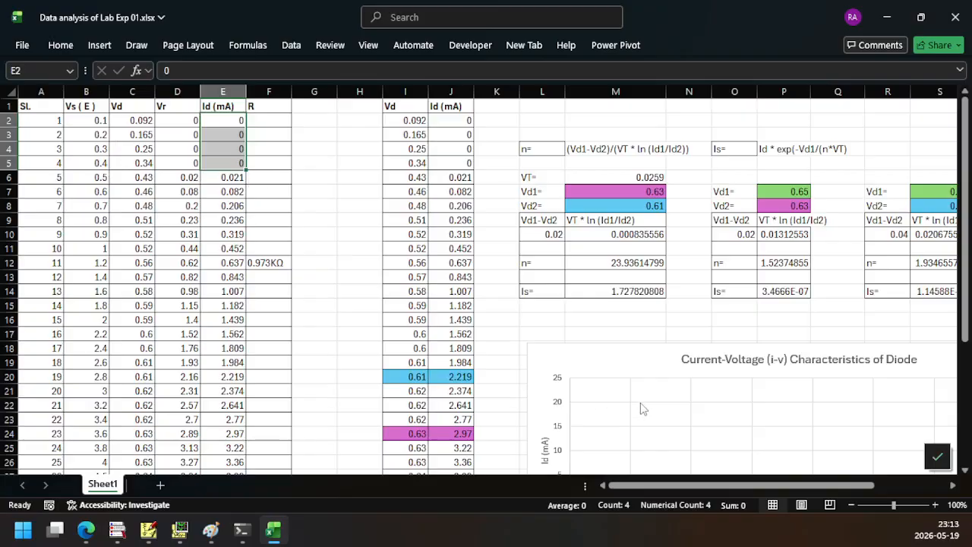
Move the "Current-Voltage (i-v) Characteristics of Diode" chart slightly up so that it starts at about row 16
scroll(641, 405, down, 2)
drag(650, 492, 726, 492)
click(403, 280)
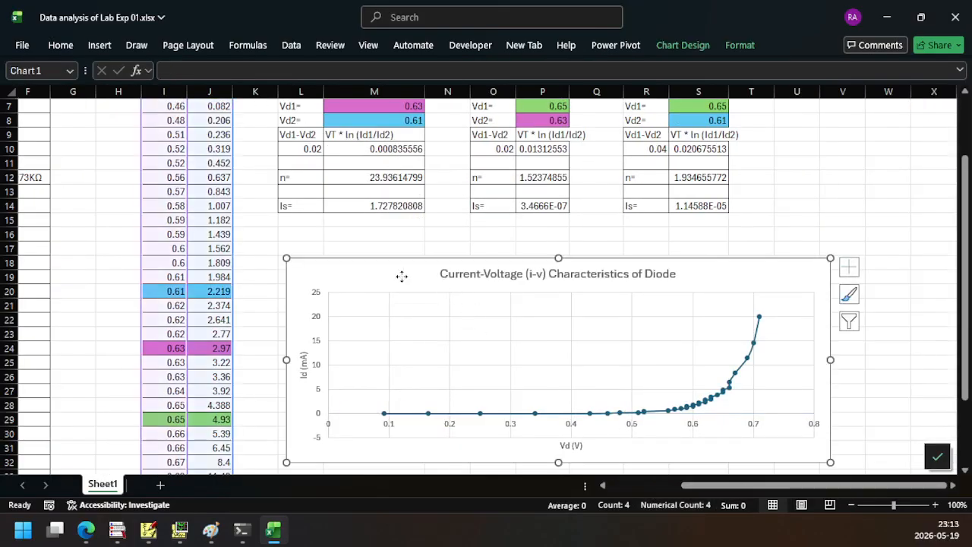
drag(403, 279, 397, 255)
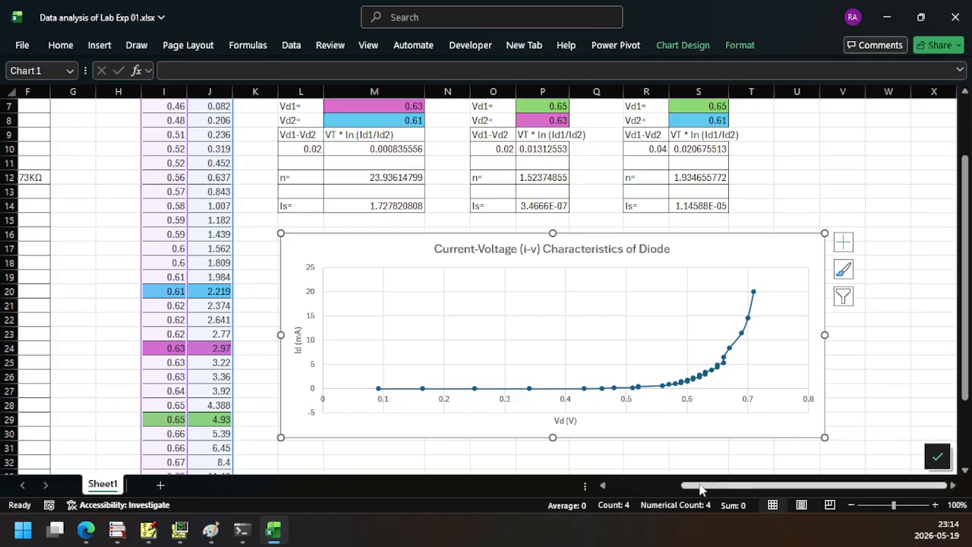
Compare the Vd and Id (mA) columns, including the copies in columns I and J, with the current-voltage chart
drag(702, 494, 628, 494)
scroll(268, 355, up, 2)
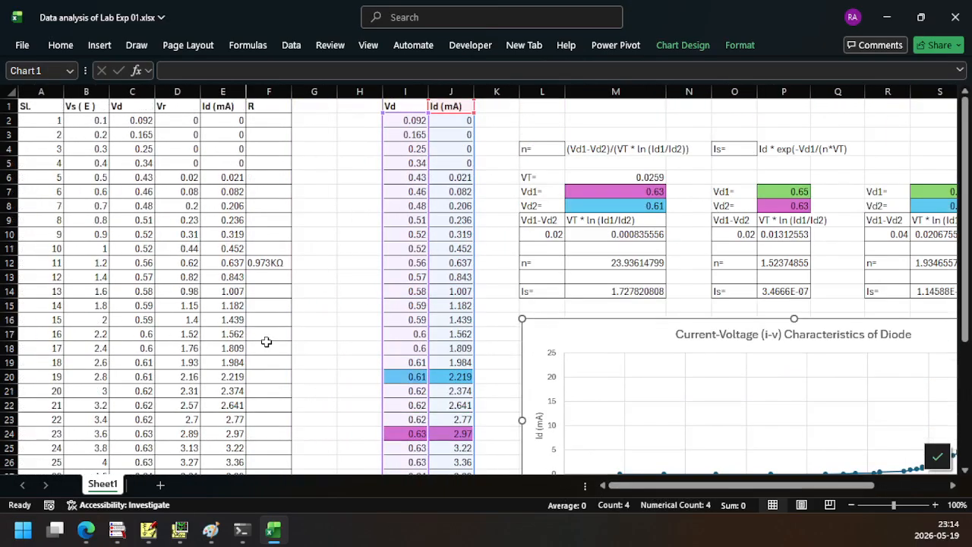
click(137, 90)
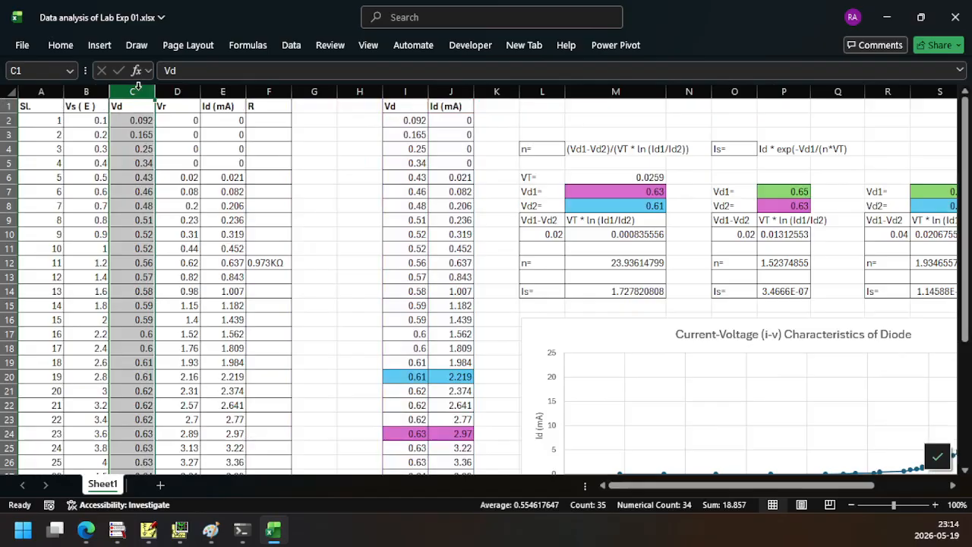
click(225, 91)
drag(405, 91, 460, 90)
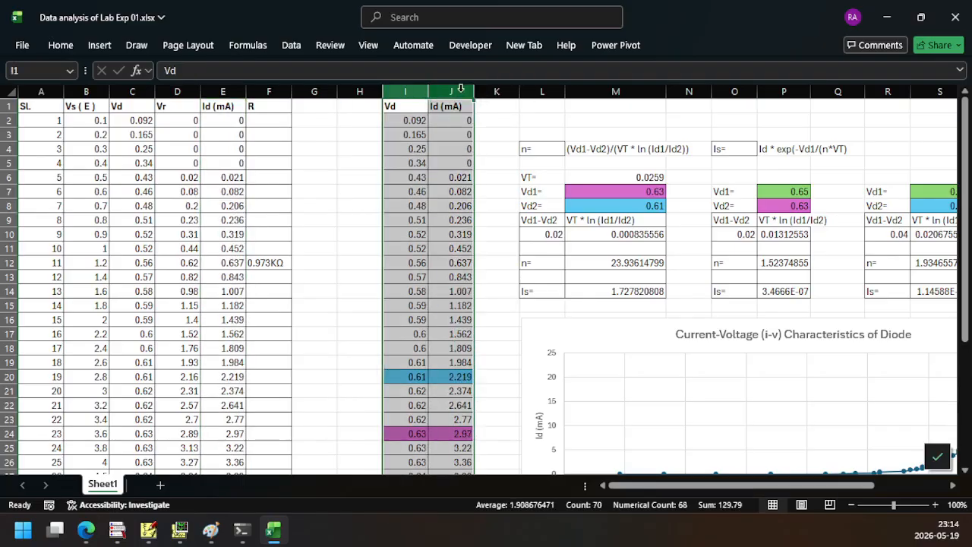
drag(675, 486, 748, 487)
scroll(659, 405, down, 2)
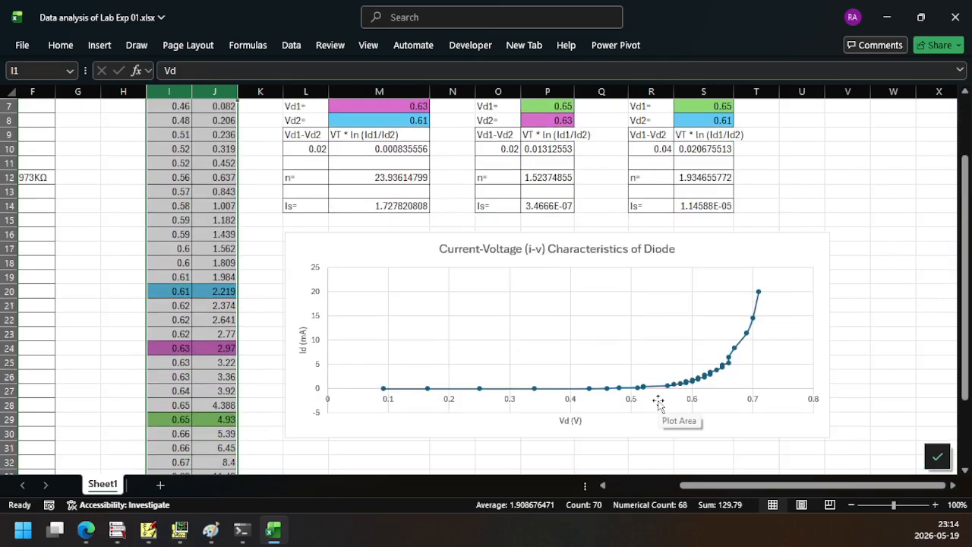
Copy the Vs ( E ) column from Sheet1 into column C of a new worksheet
drag(706, 493, 531, 511)
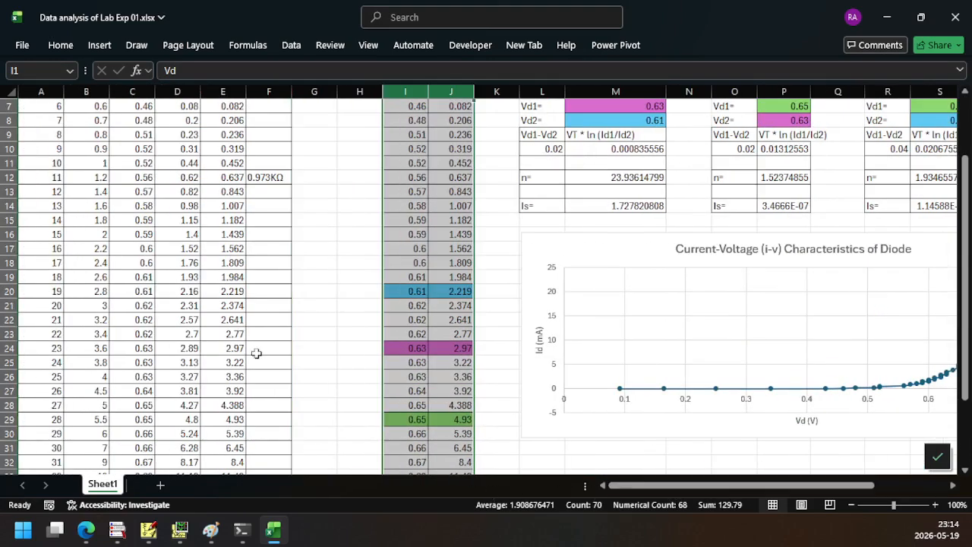
scroll(258, 353, up, 2)
click(86, 107)
key(ctrl+shift+Down)
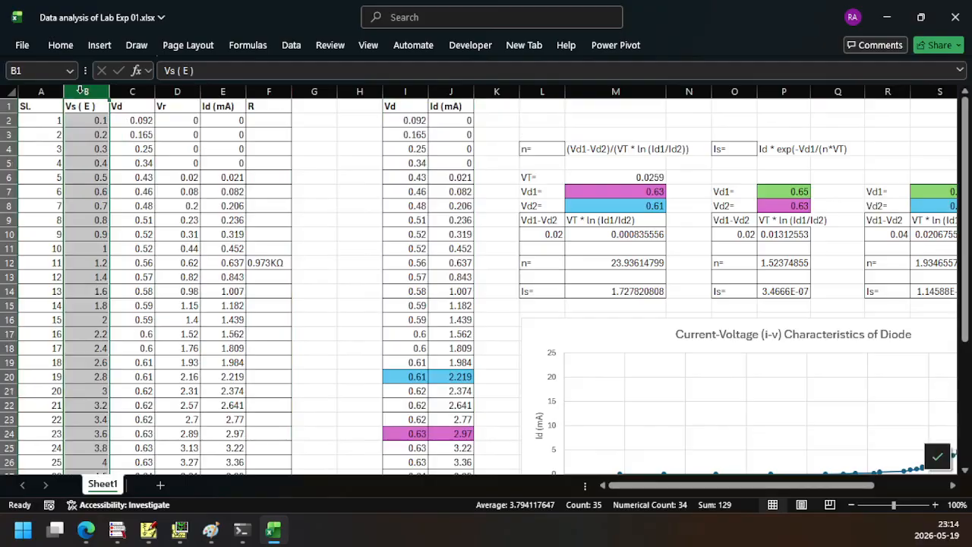
key(ctrl+c)
scroll(449, 286, down, 2)
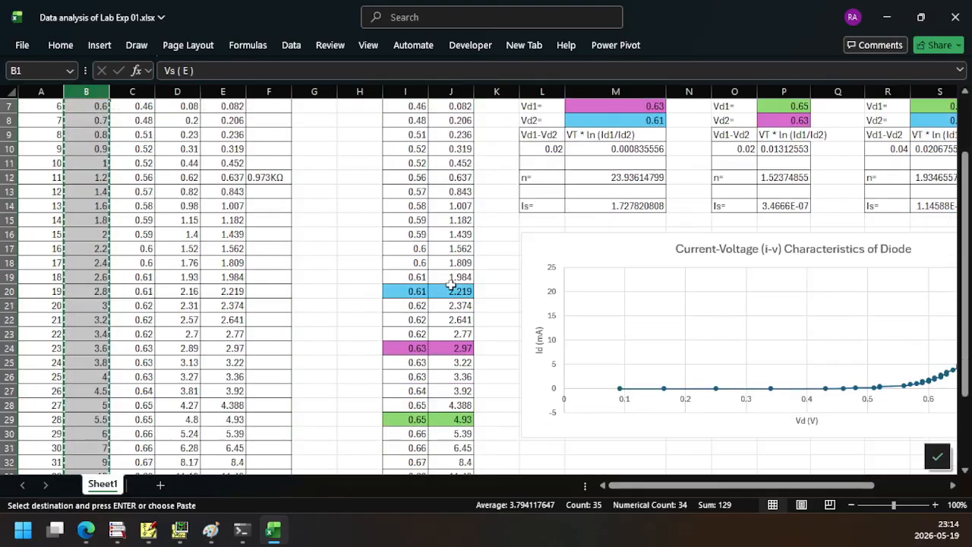
click(159, 486)
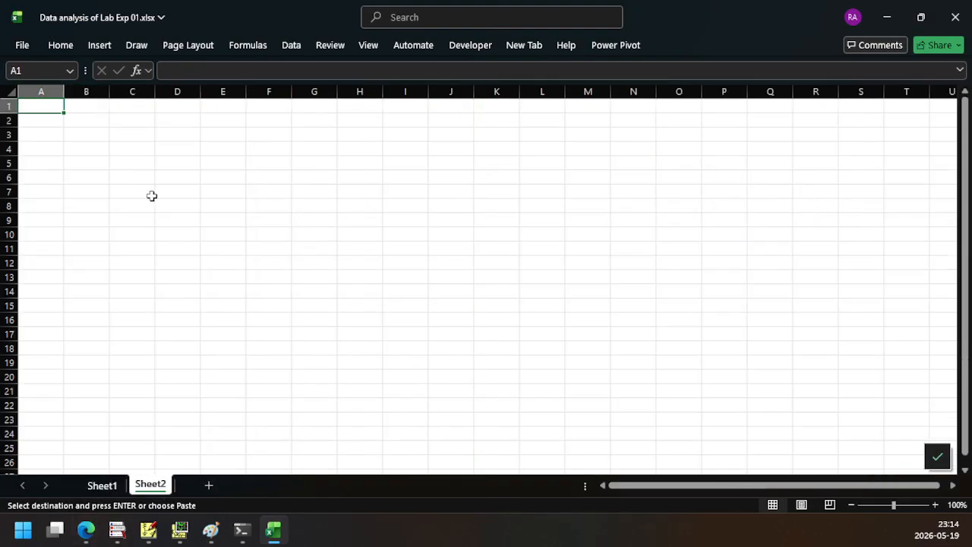
click(137, 106)
key(ctrl+v)
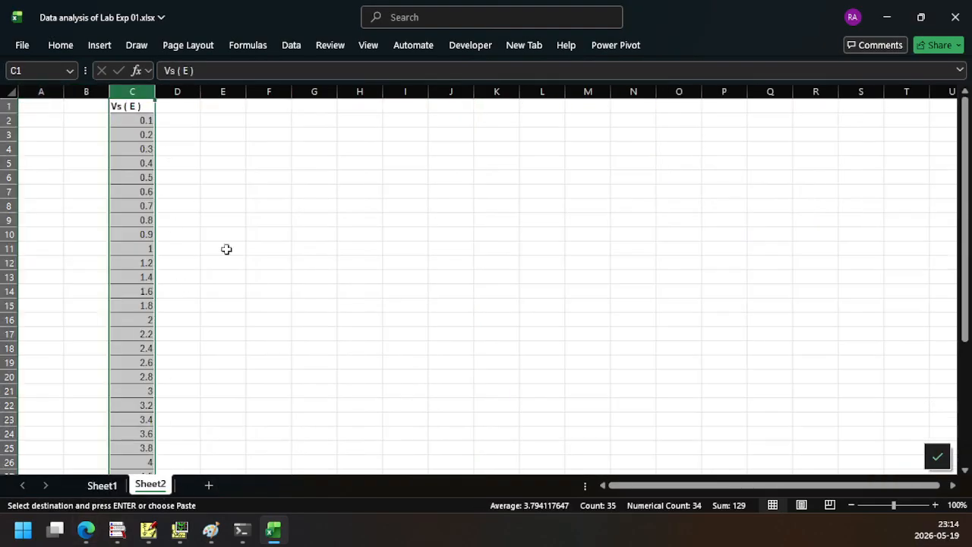
Copy the Id (mA) column from Sheet1 into column D of Sheet2, beside the Vs ( E ) values
click(102, 486)
scroll(205, 112, up, 2)
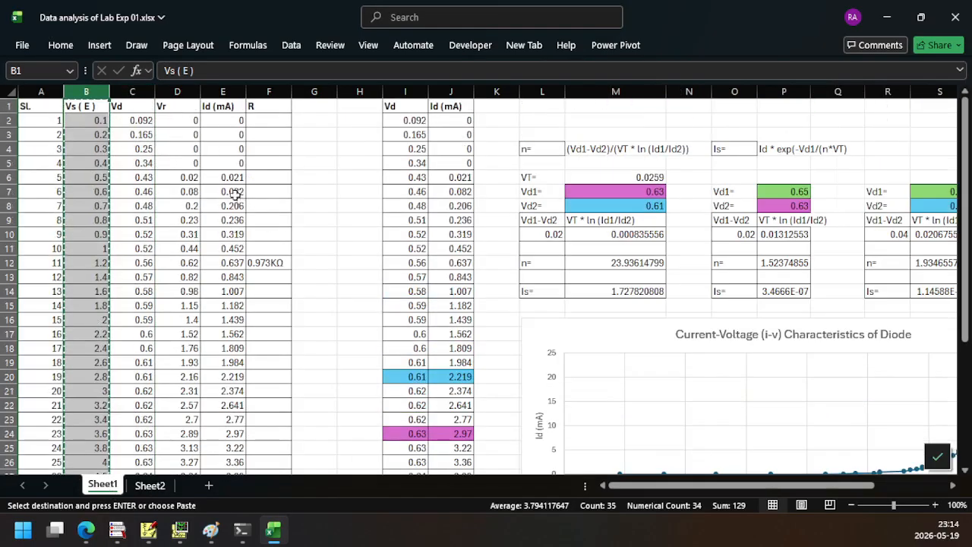
click(214, 91)
click(150, 485)
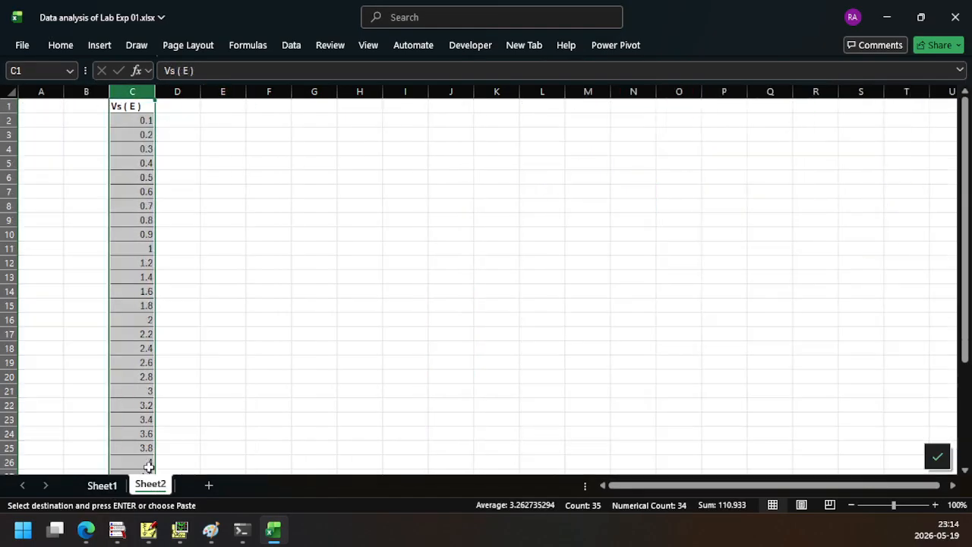
click(175, 91)
key(ctrl+v)
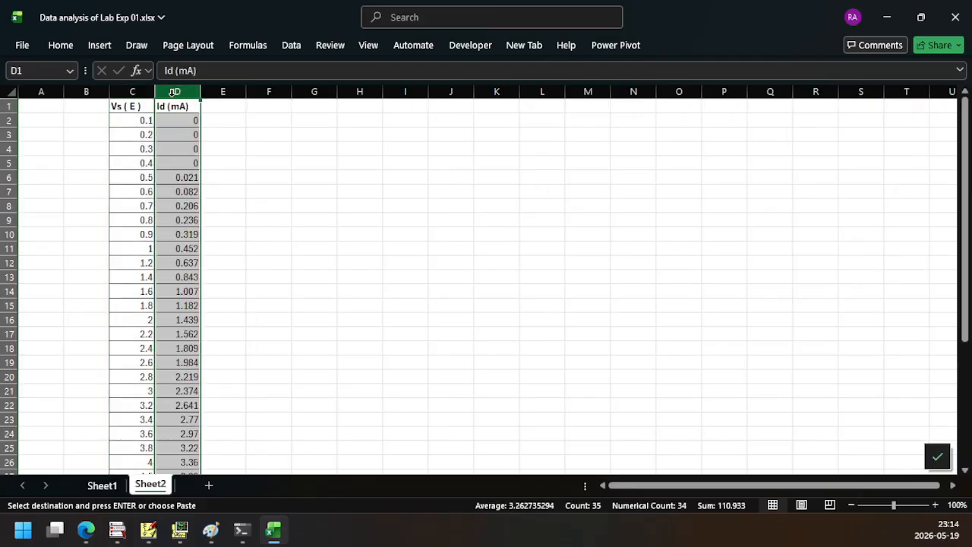
Insert a scatter chart with smooth lines and markers from the Vs ( E ) and Id (mA) data in C1:D35
click(128, 108)
key(ctrl+shift+Right)
key(ctrl+shift+Down)
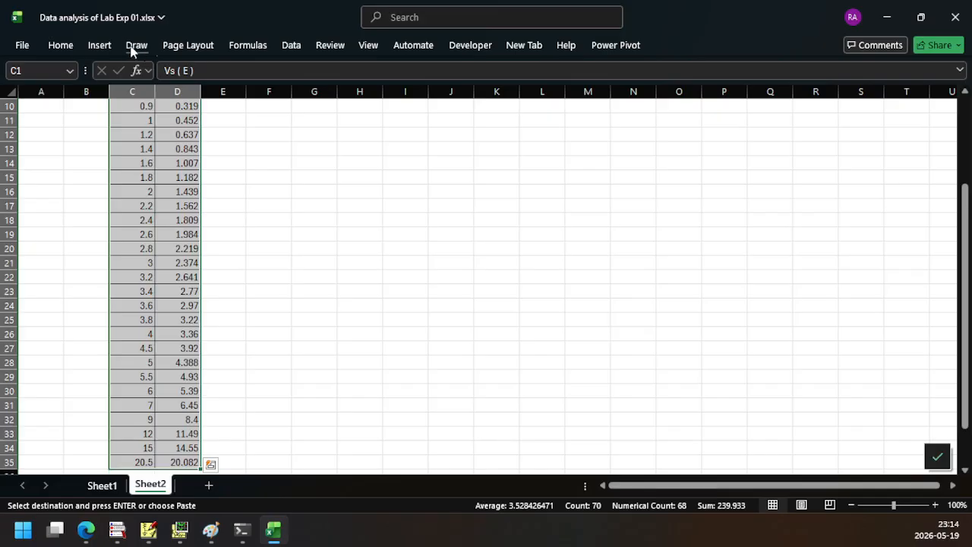
click(102, 46)
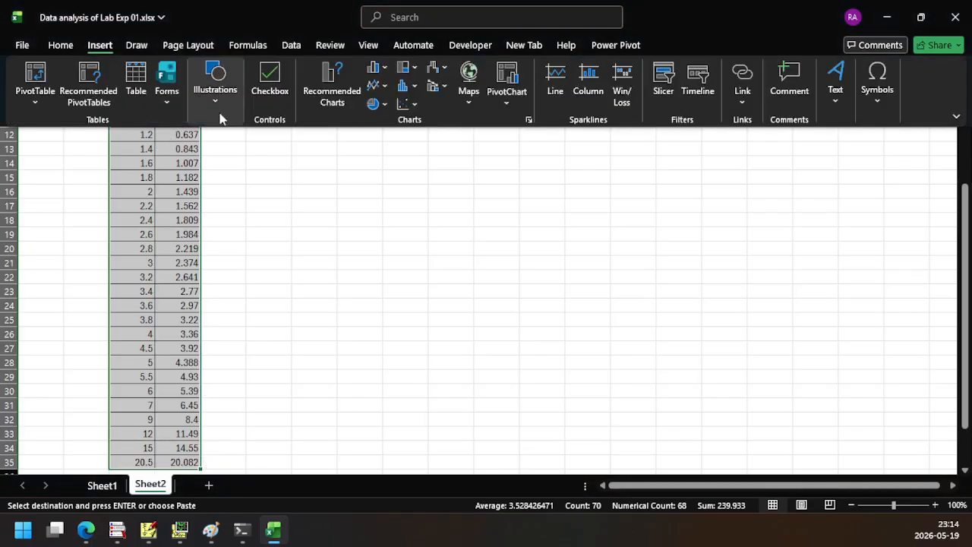
click(415, 109)
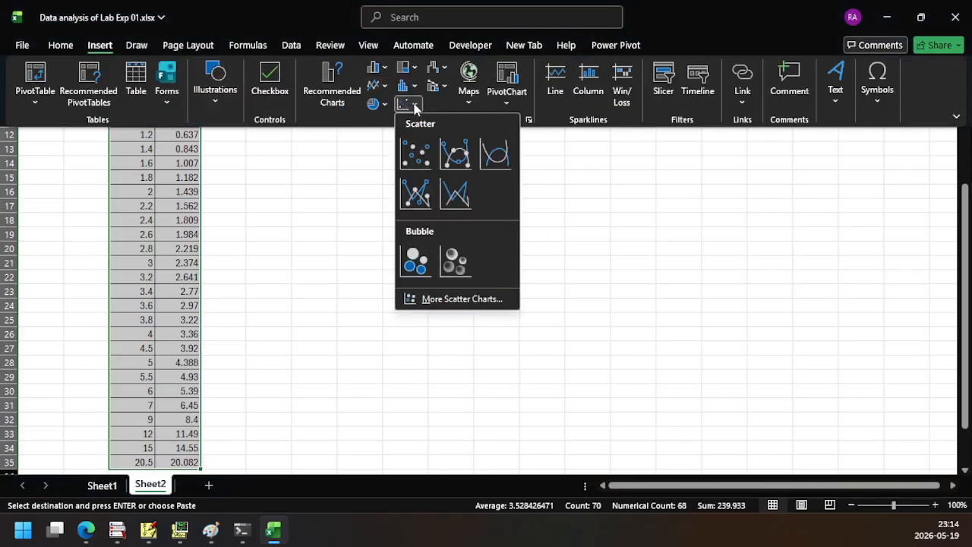
click(464, 162)
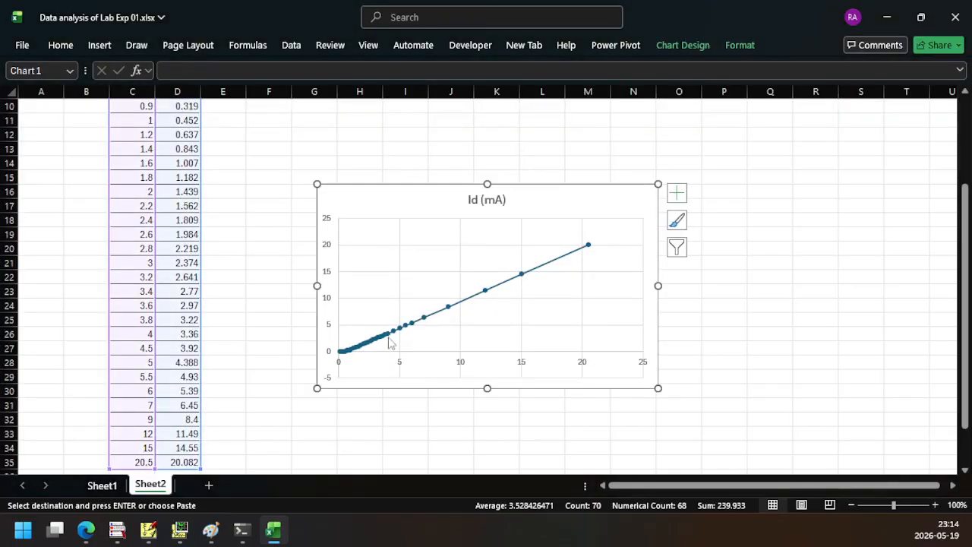
scroll(391, 341, up, 1)
scroll(387, 341, down, 1)
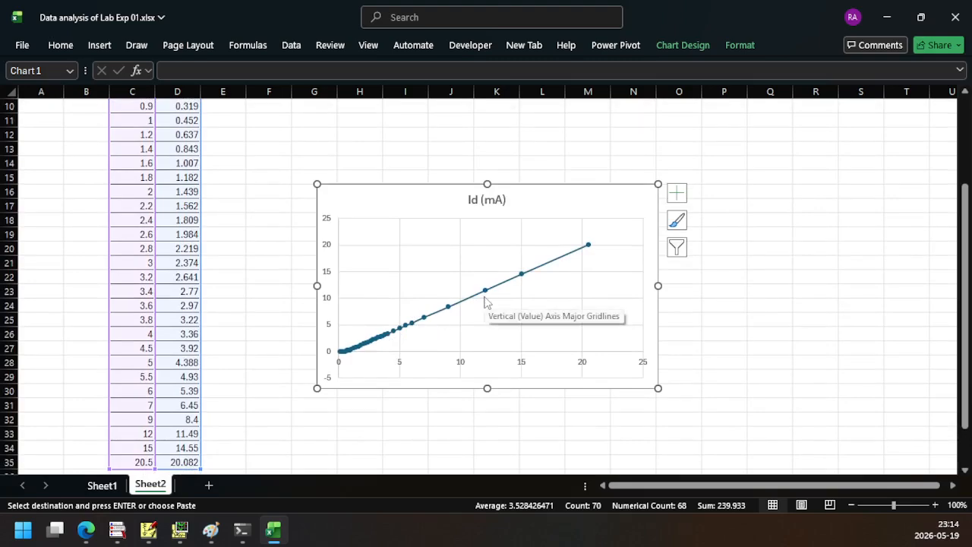
Switch to the lab manual in Edge and review the Figure 1 diode circuit with its 1K resistor
click(86, 530)
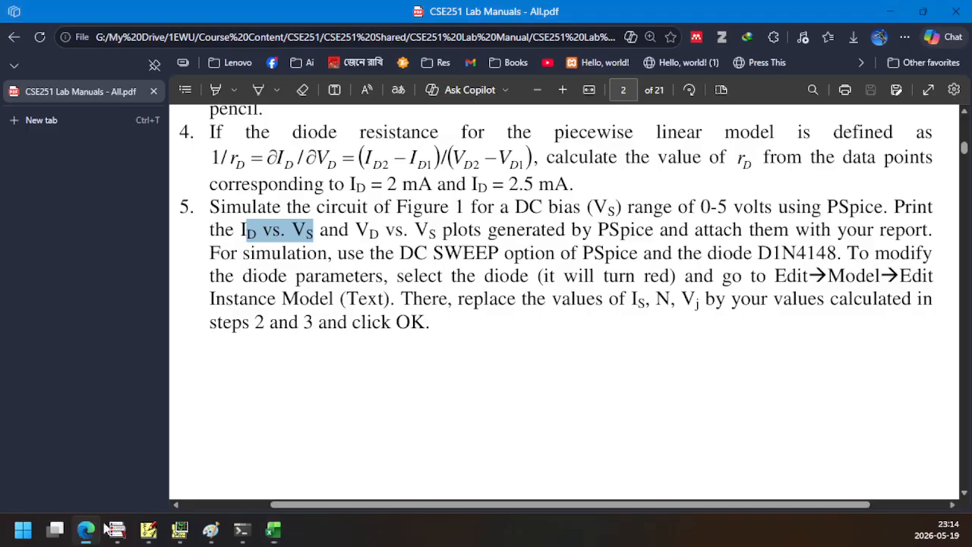
scroll(413, 341, up, 20)
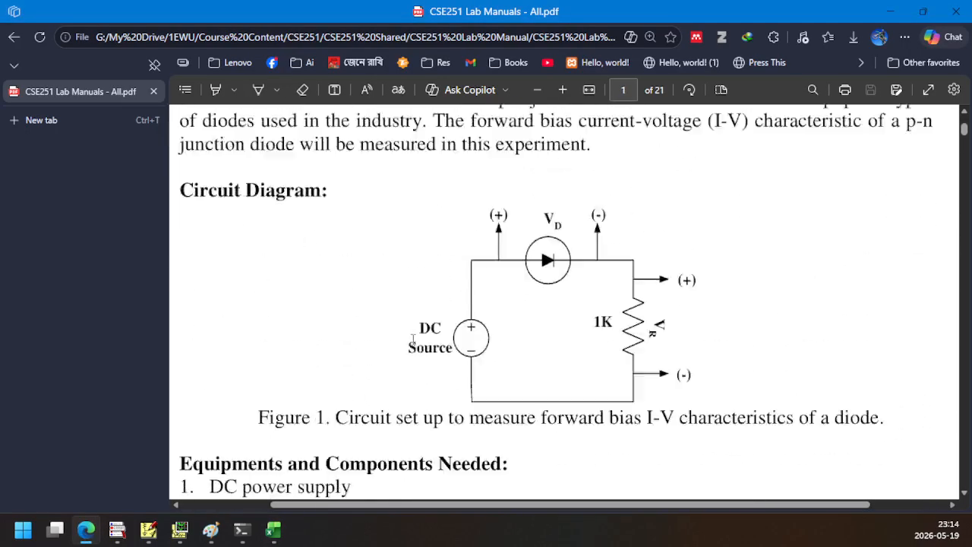
scroll(487, 382, down, 2)
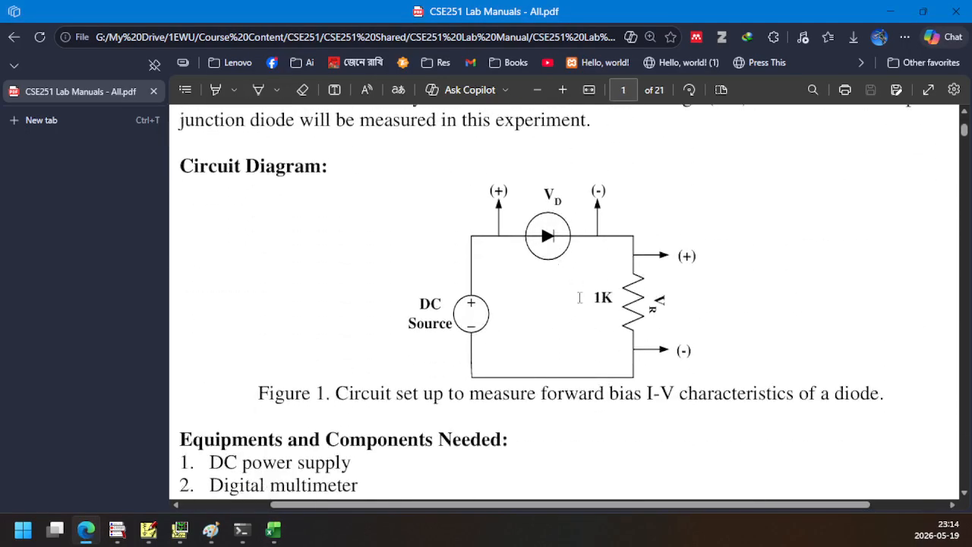
Back in Excel, replace column C of Sheet2 with the Vd column copied from column I of Sheet1
click(275, 531)
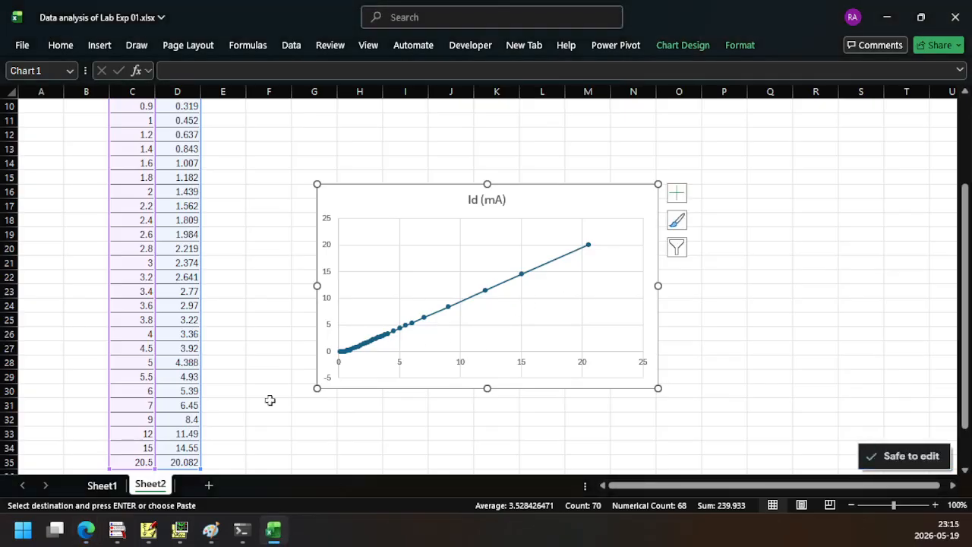
click(102, 486)
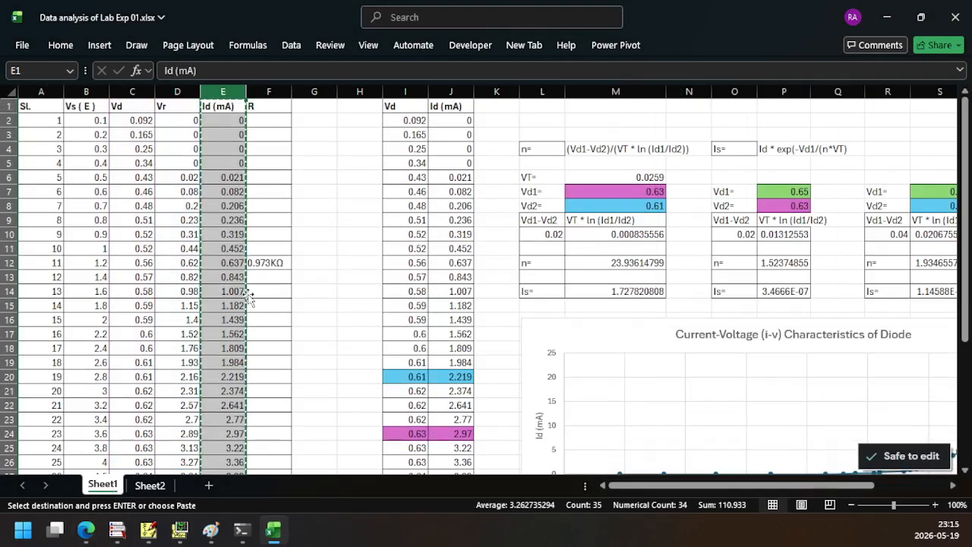
click(131, 90)
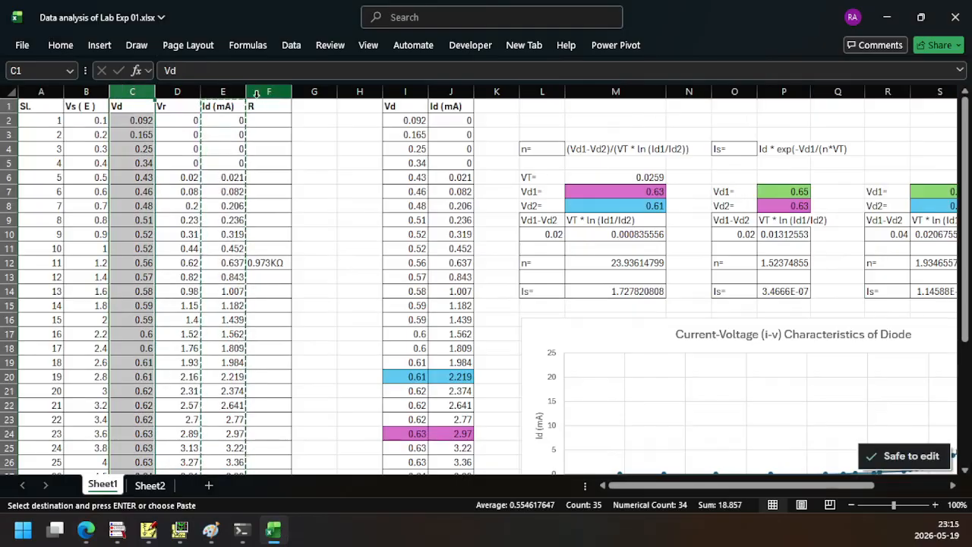
drag(150, 103, 400, 92)
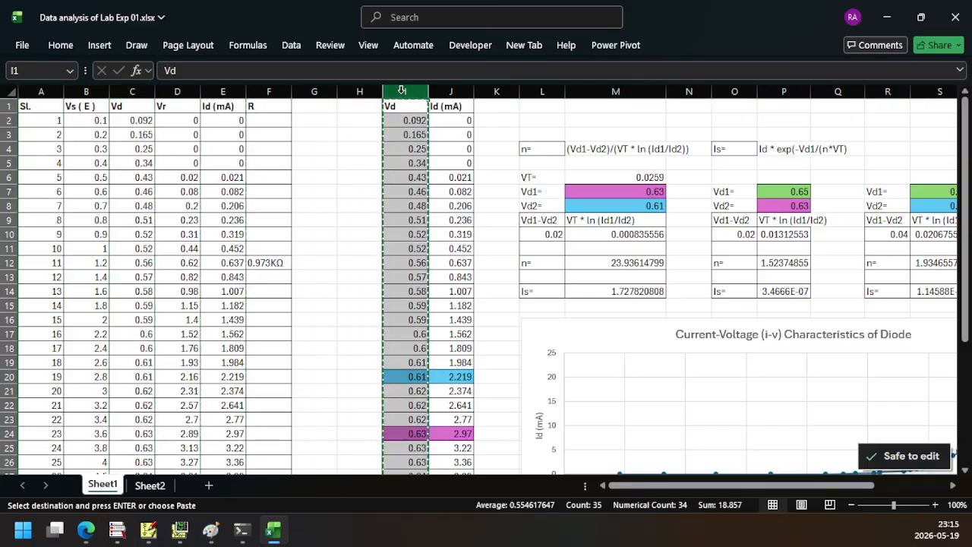
click(150, 484)
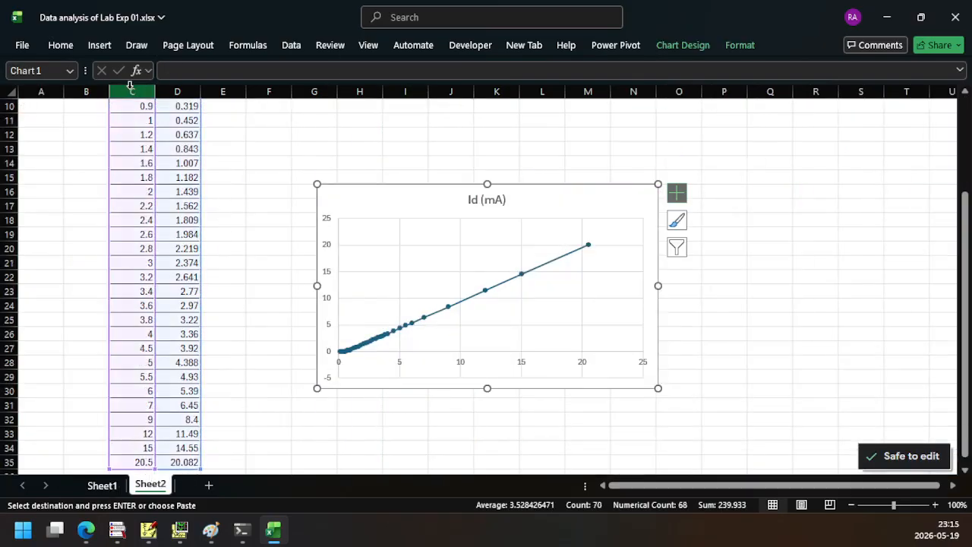
click(130, 90)
key(ctrl+v)
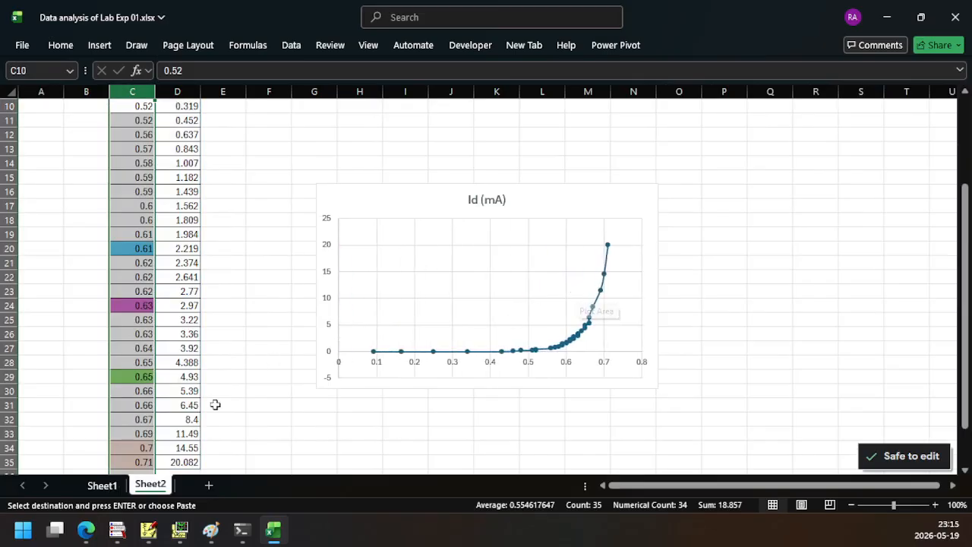
Compare the Id (mA) chart's two versions by reverting column C of Sheet2 to the Vs values and restoring the Vd values
key(ctrl+v)
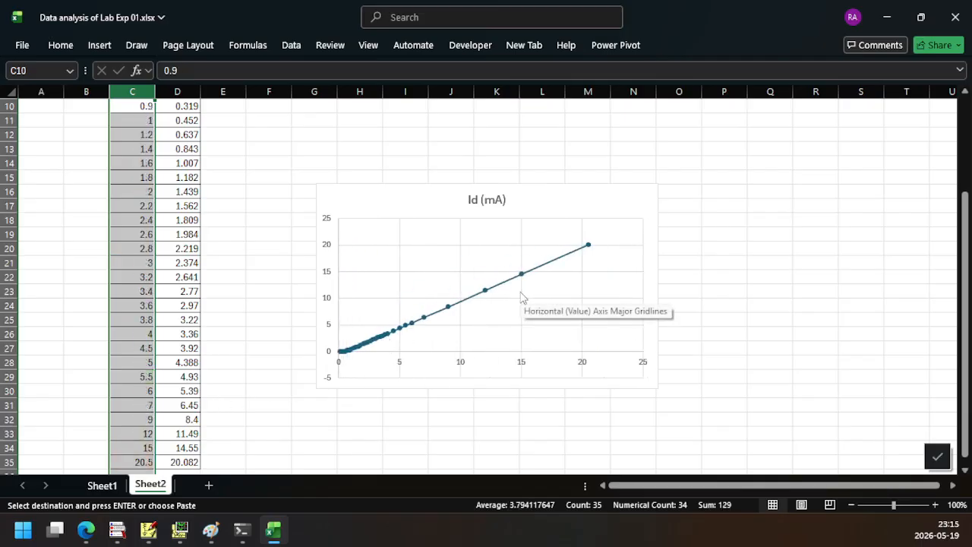
key(ctrl+z)
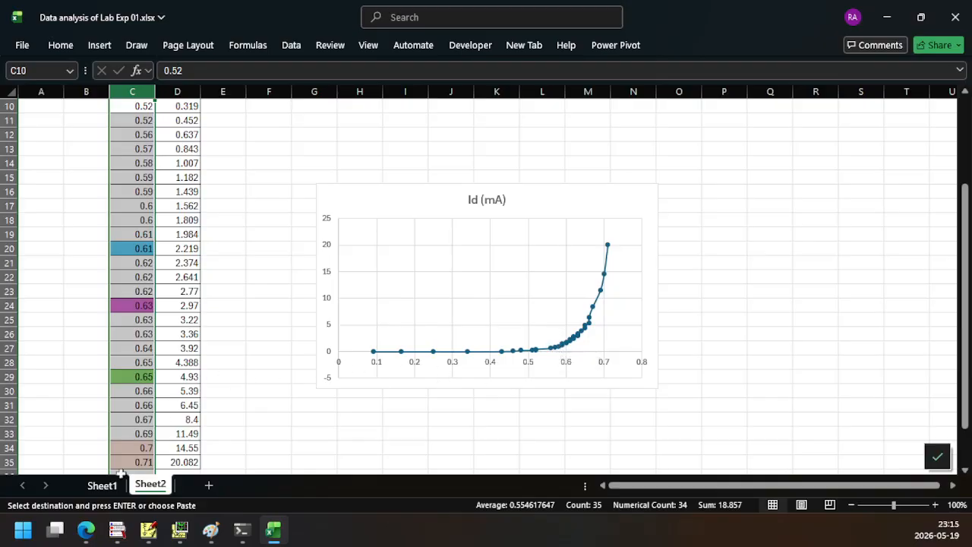
Return to Sheet1, review the Current-Voltage (i-v) Characteristics of Diode chart, and save the workbook
click(101, 486)
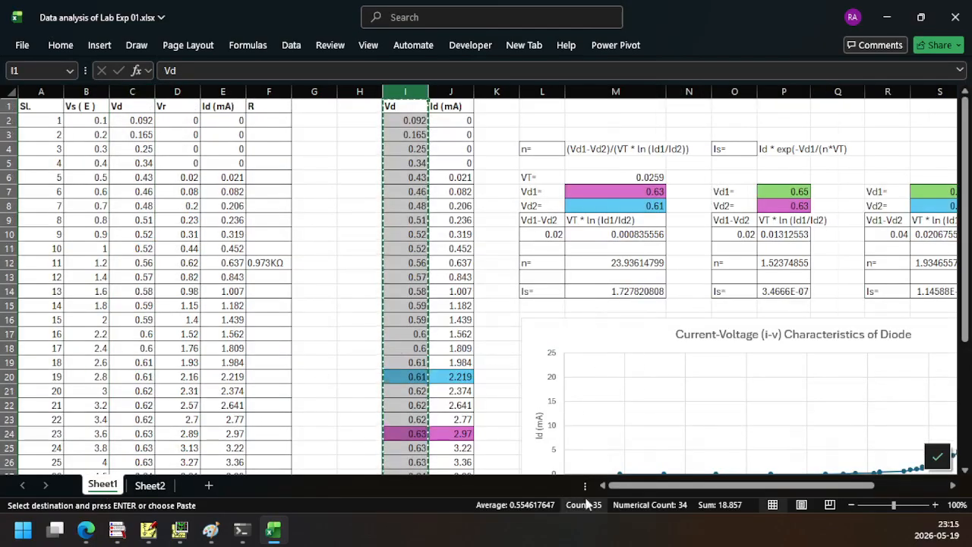
drag(644, 488, 670, 495)
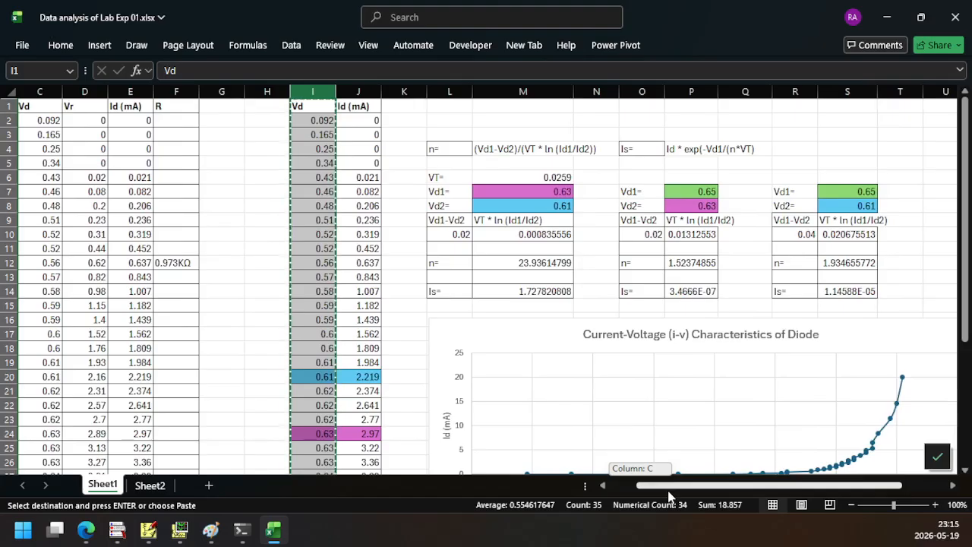
drag(668, 491, 668, 491)
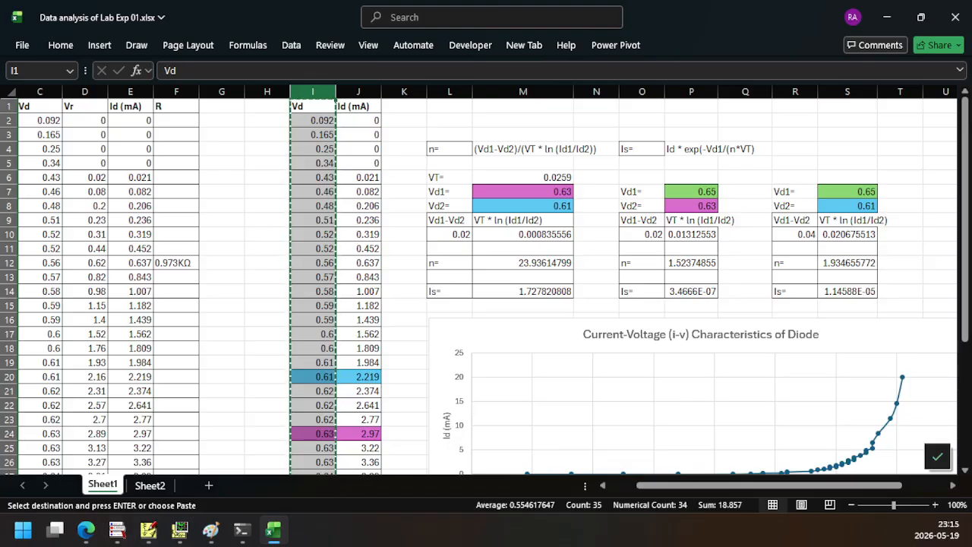
key(ctrl+s)
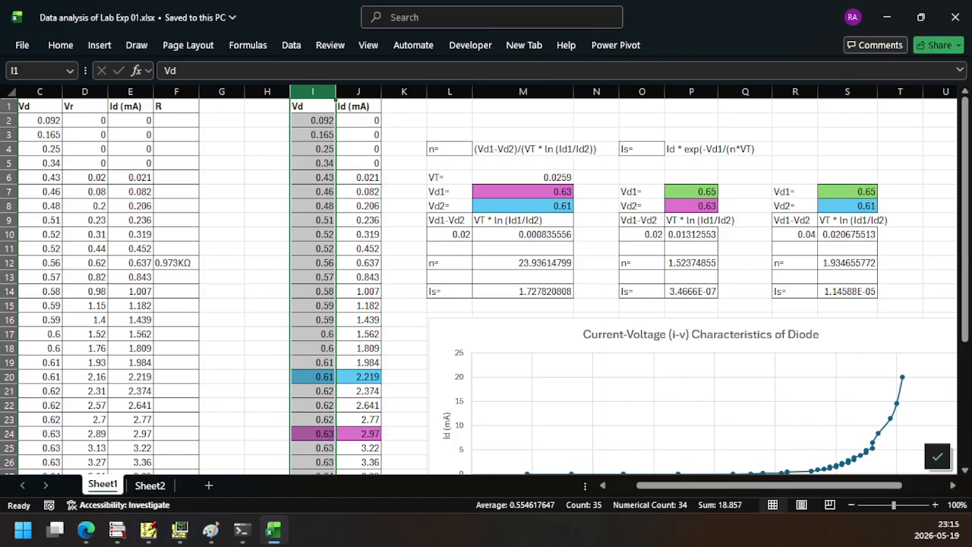
Switch to File Explorer and check the saved Data analysis of Lab Exp 01.xlsx inside CSE251 Lab Manual's data for lab Exp 01 folder
key(alt+Tab)
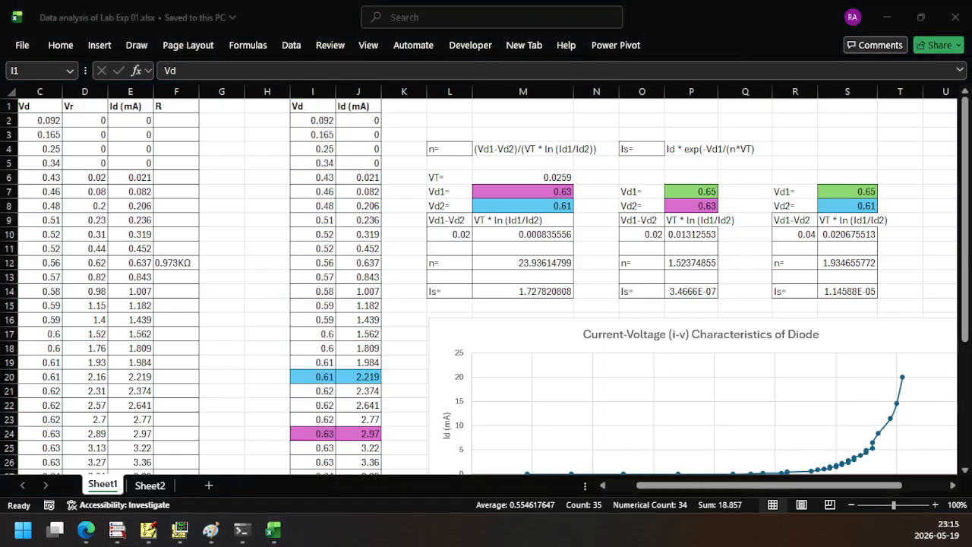
drag(0, 71, 738, 75)
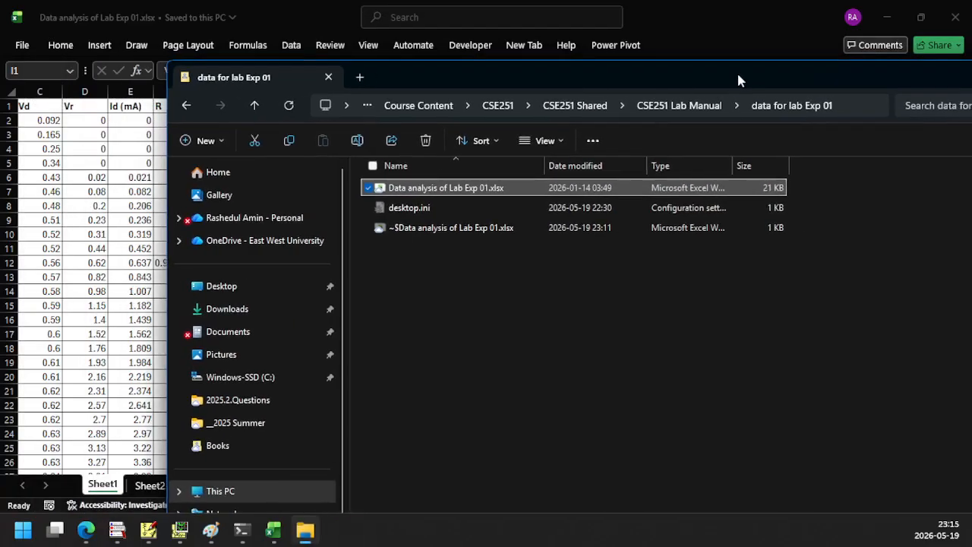
double_click(737, 76)
click(514, 41)
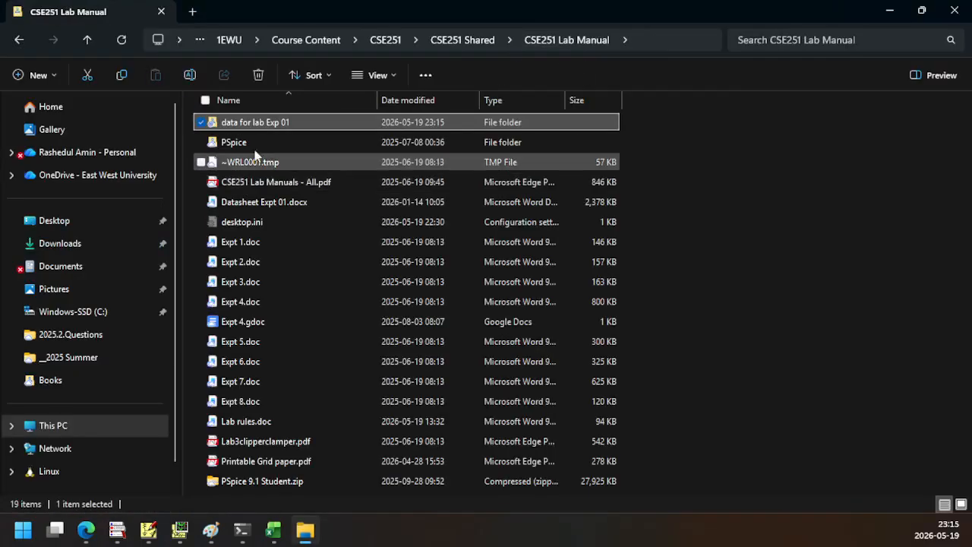
double_click(247, 125)
click(256, 126)
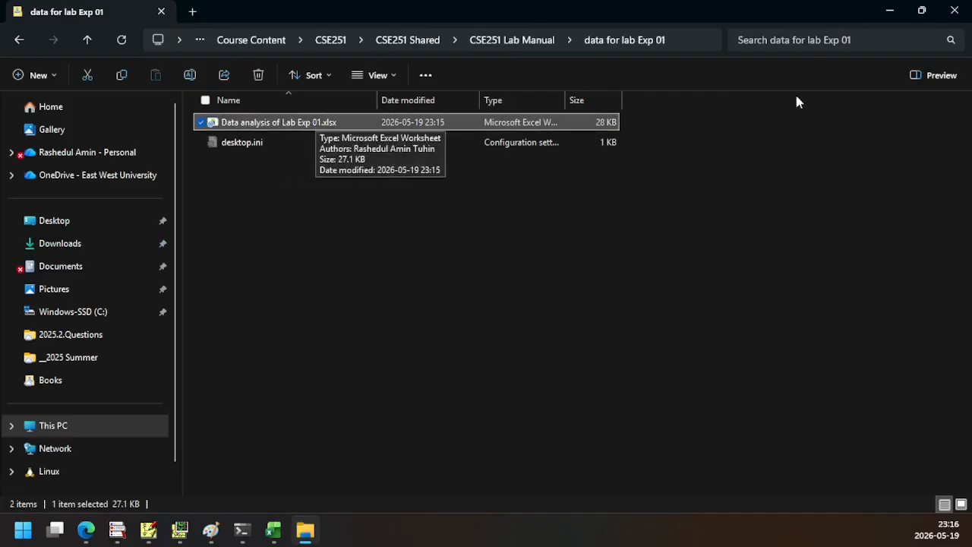
click(890, 13)
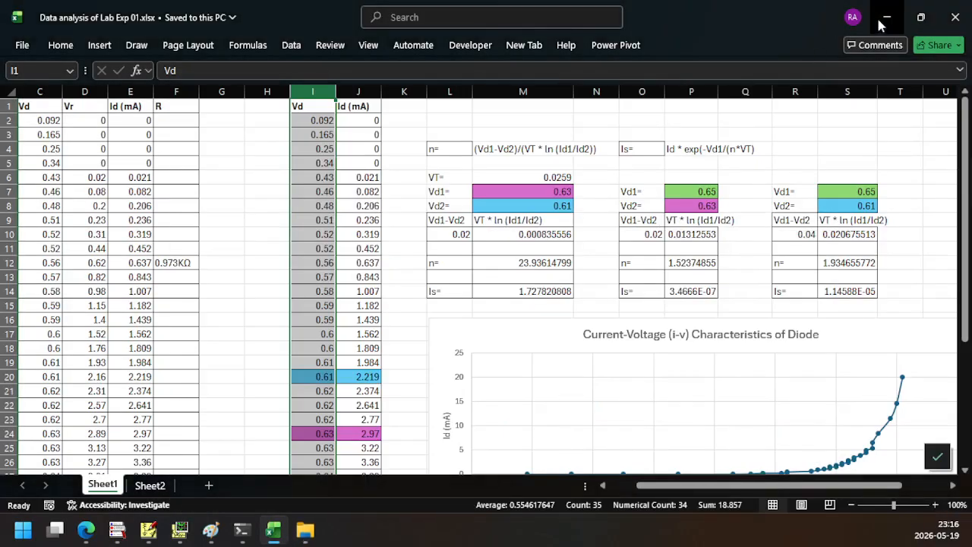
Minimize Excel and review the diode voltage plot in PSpice A/D and the exp01demo circuit in PSpice Schematics
click(886, 17)
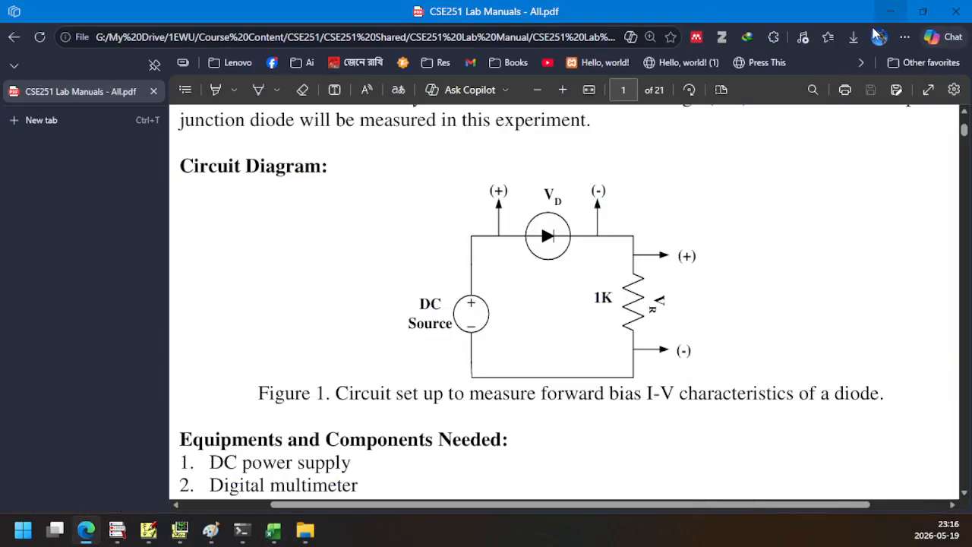
click(180, 529)
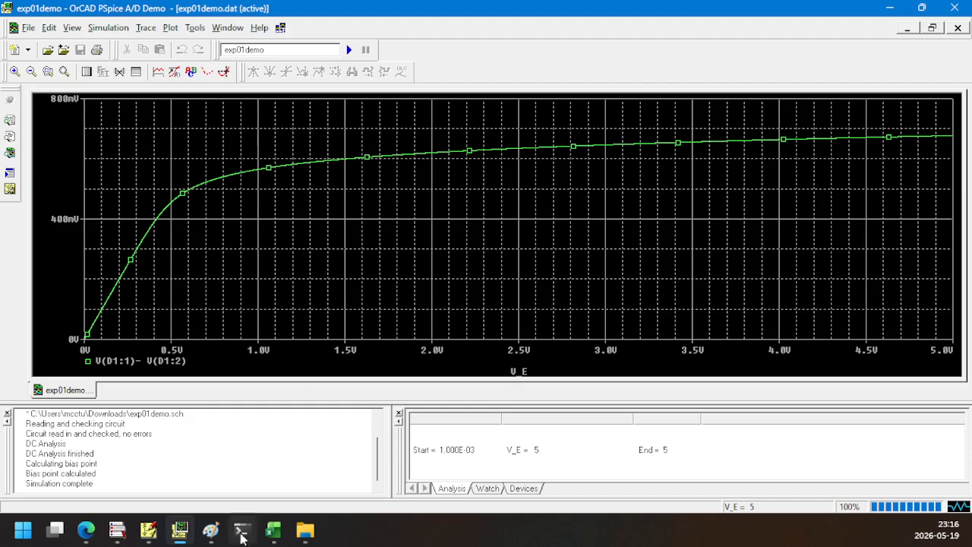
click(149, 529)
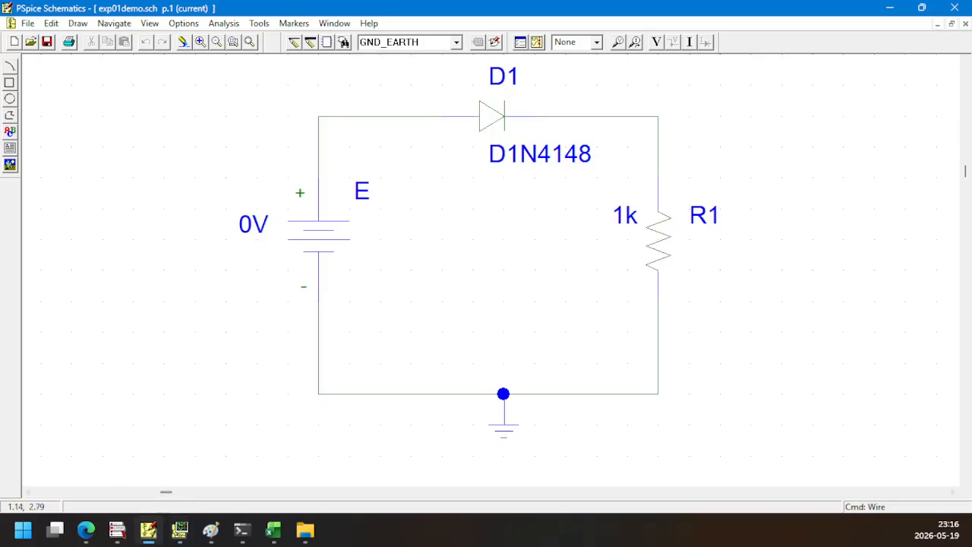